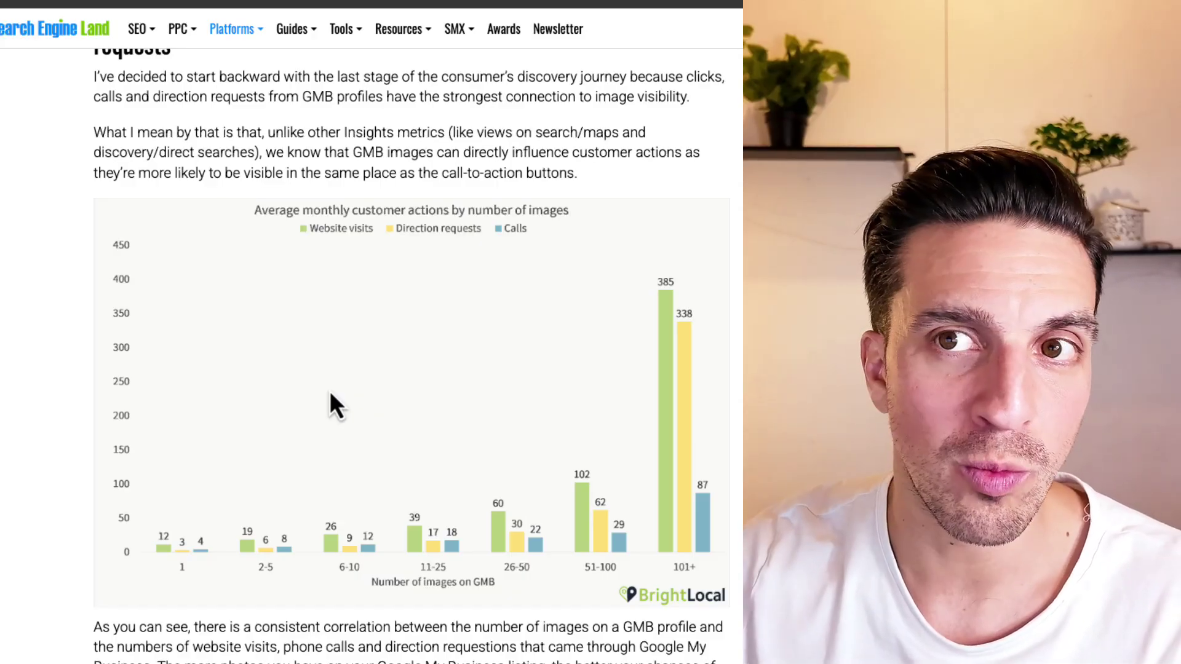
- Scroll the Search Engine Land chart and highlight the '520% more calls' bullet
scroll(646, 295, "down", 1)
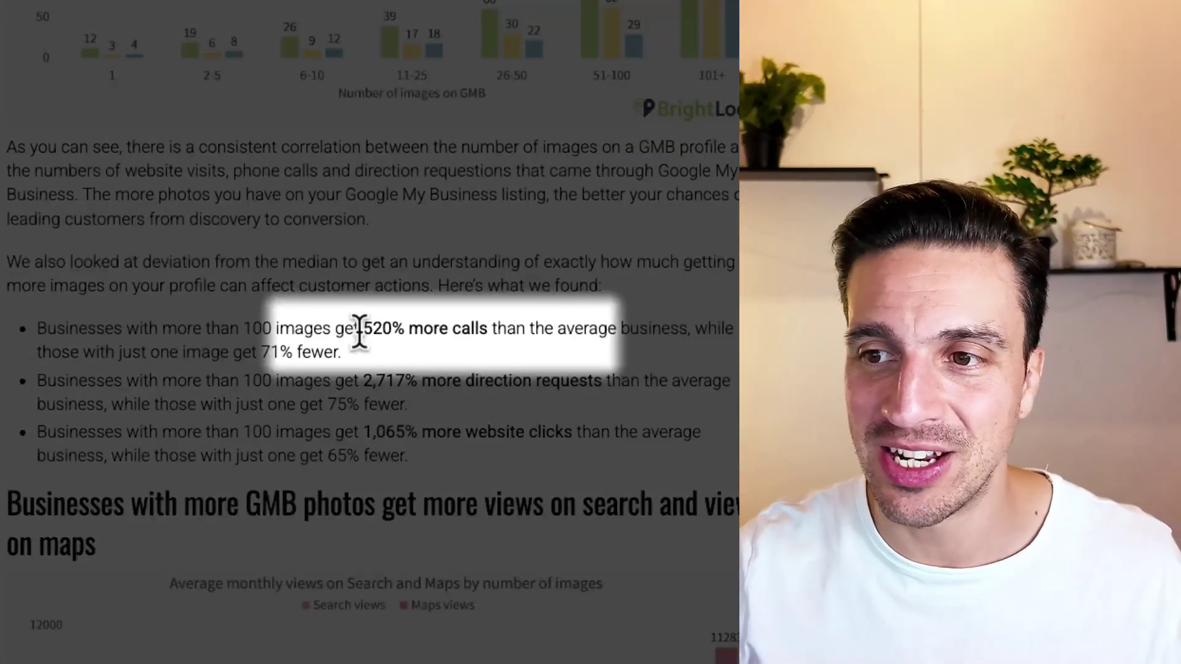
left_click_drag(359, 332, 548, 332)
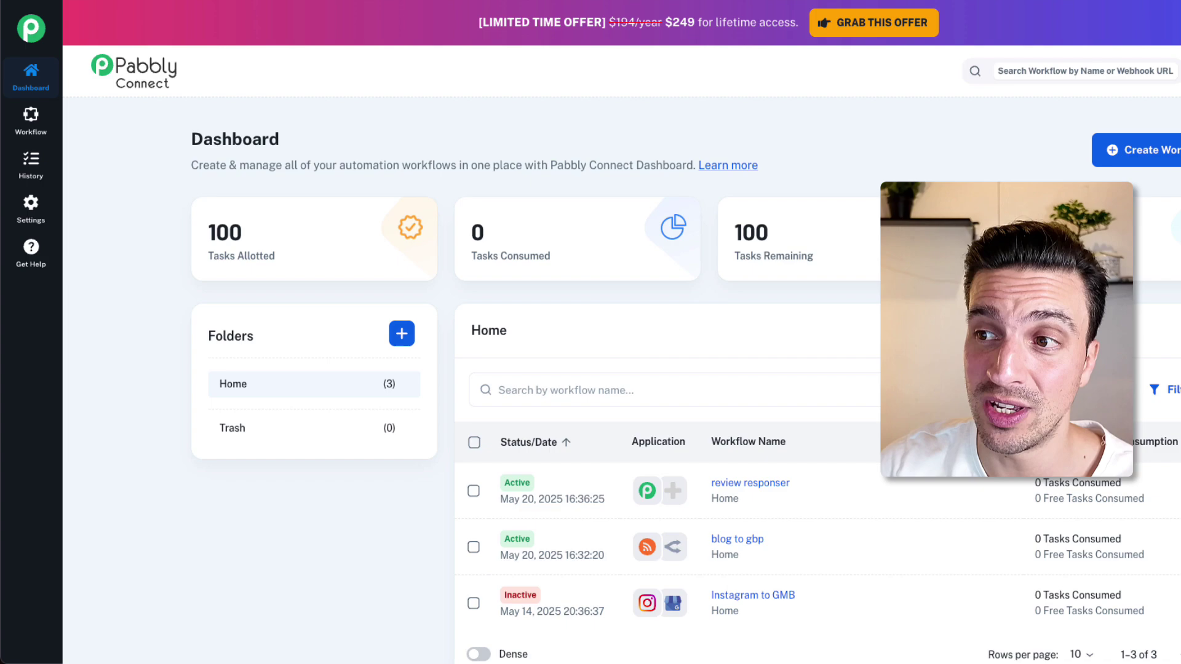
- Create a new workflow named 'Insta > GBP' and focus its trigger app search
double_click(751, 233)
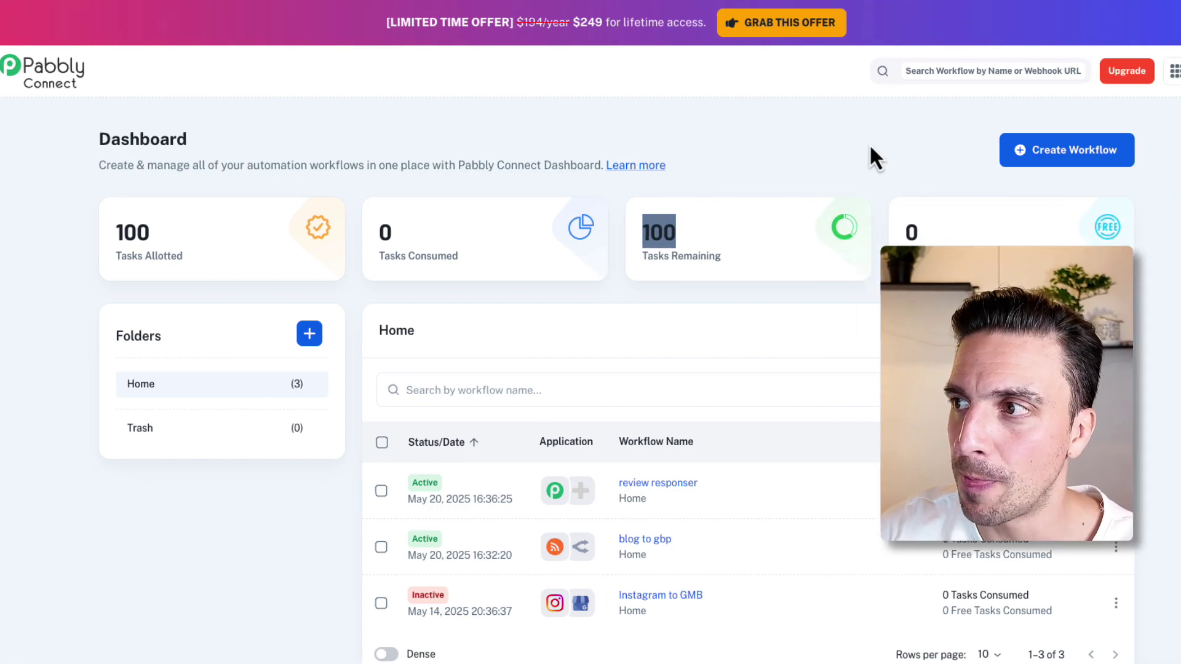
left_click(1057, 157)
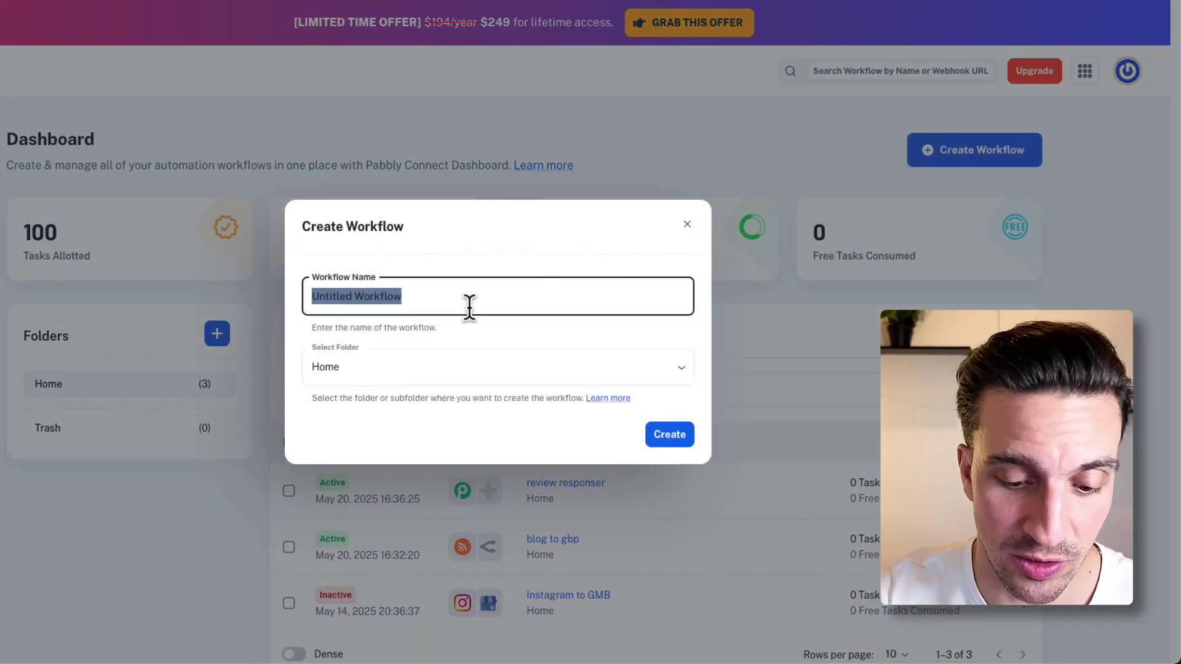
type("Insta > GBP")
left_click(676, 439)
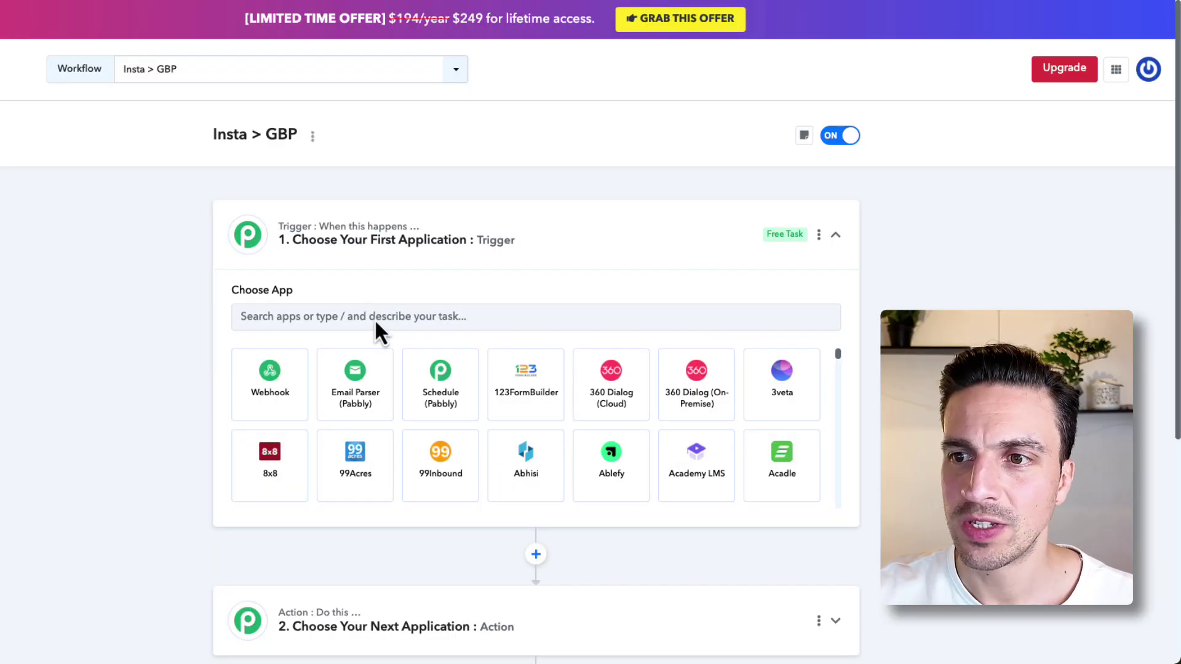
left_click(375, 320)
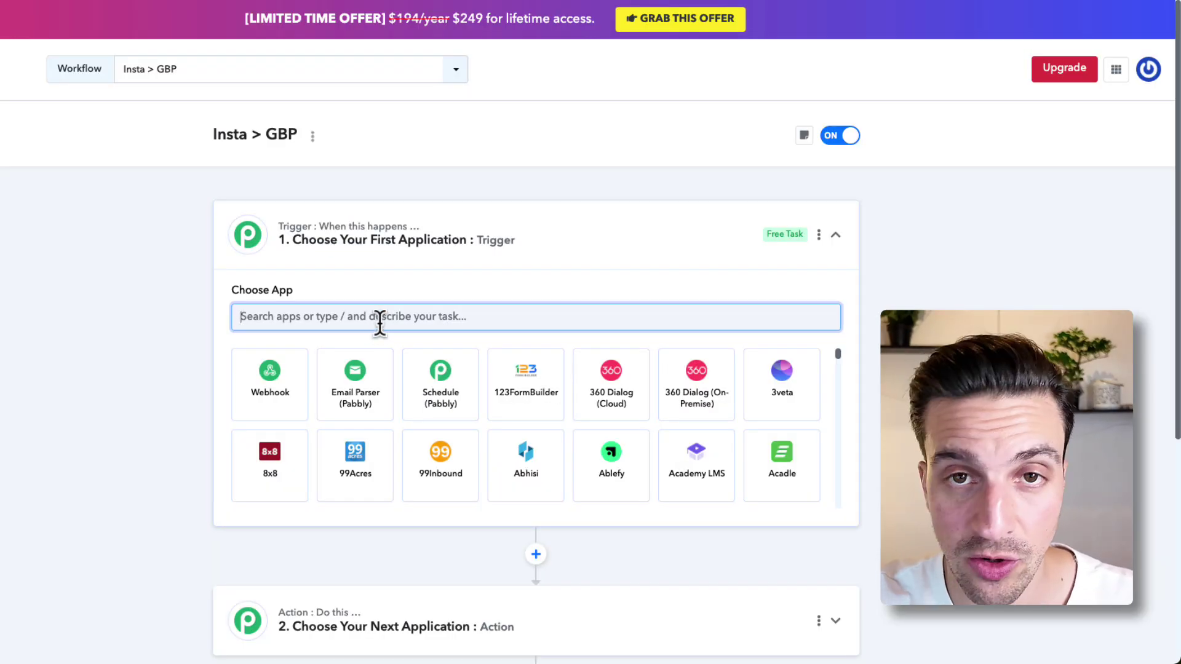
- Set the trigger to Instagram for Business with the New Media Posted in My Account event
type("ins")
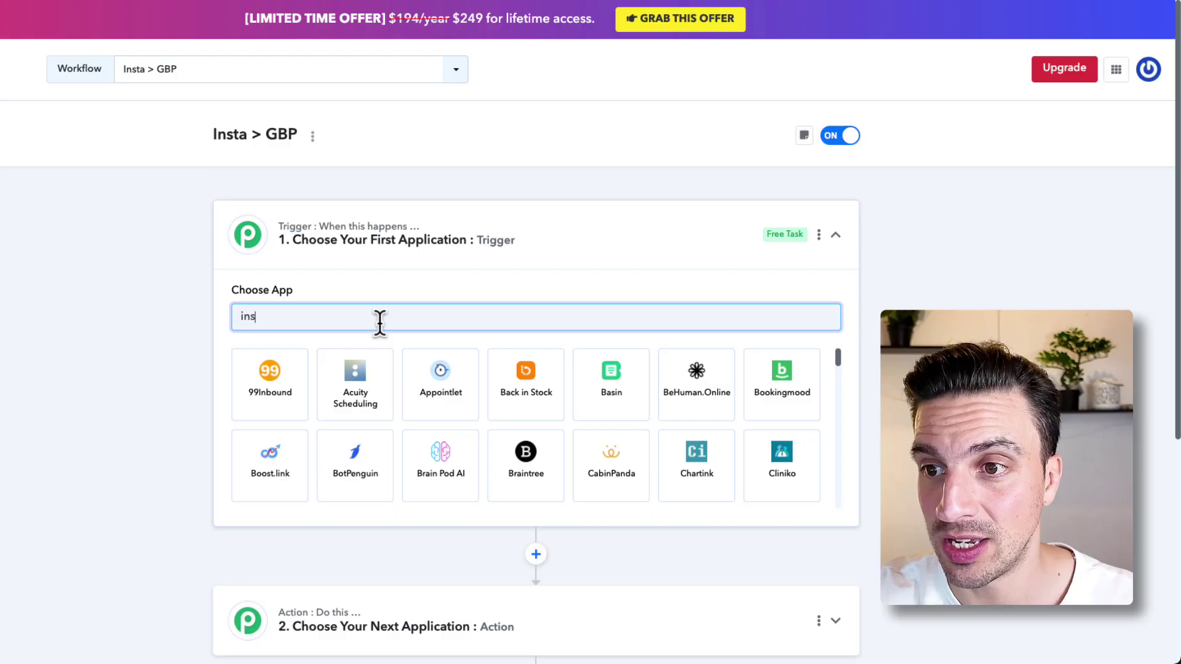
type("ta")
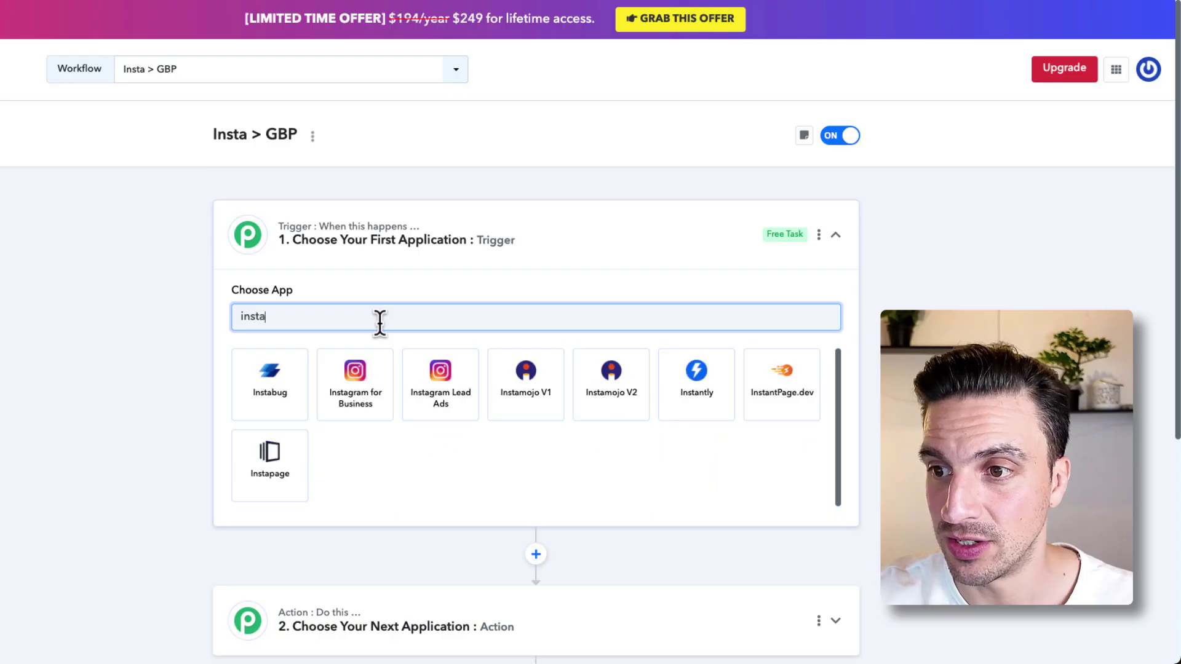
left_click(372, 396)
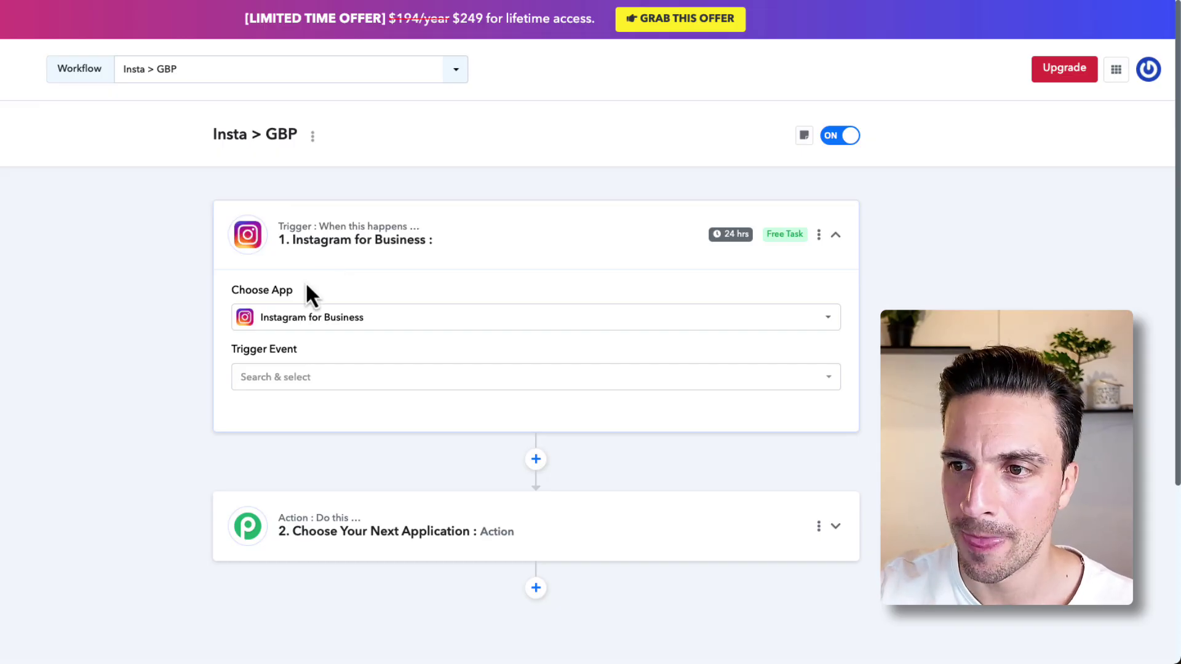
left_click(306, 381)
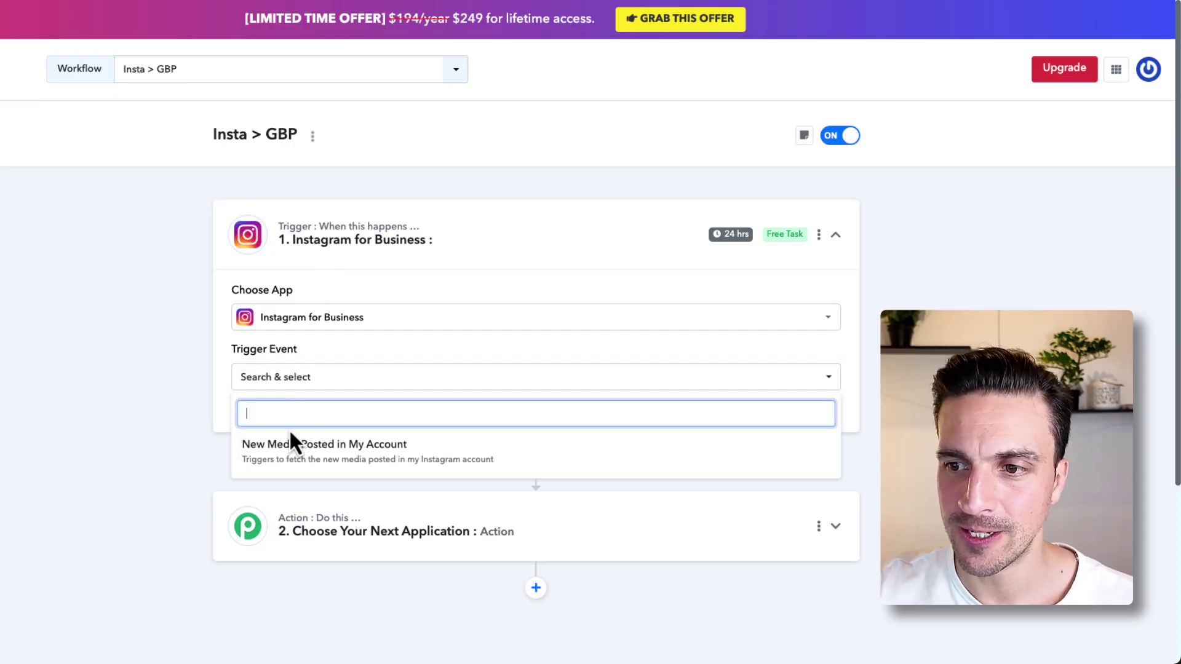
left_click(311, 459)
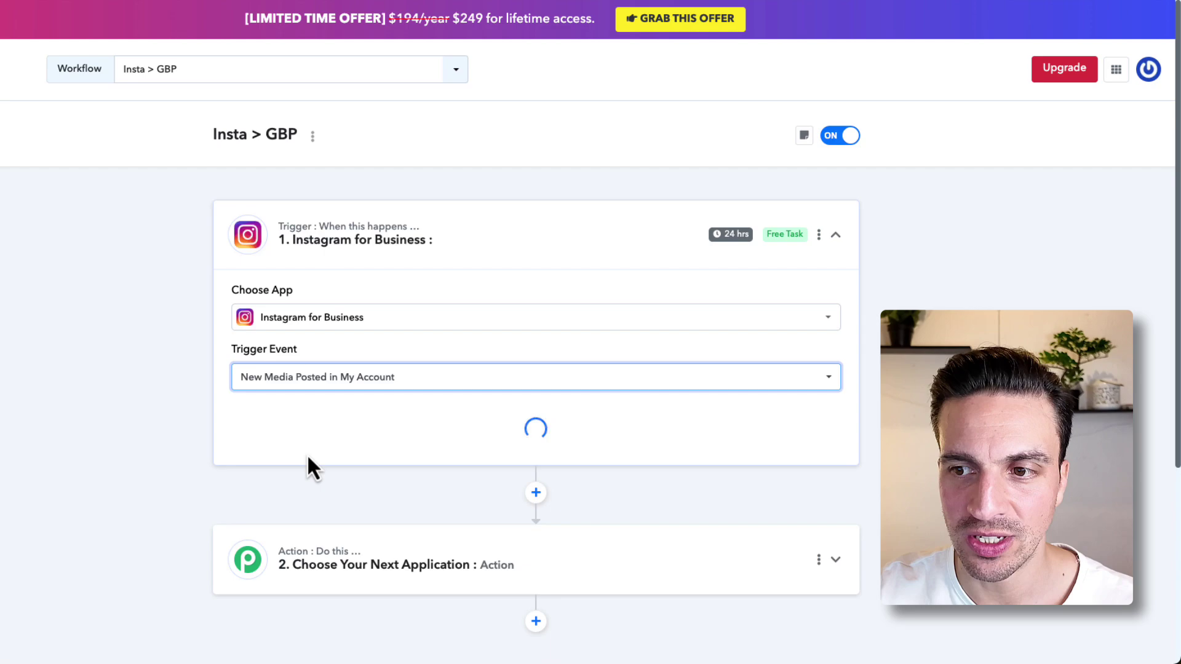
scroll(203, 473, "down", 3)
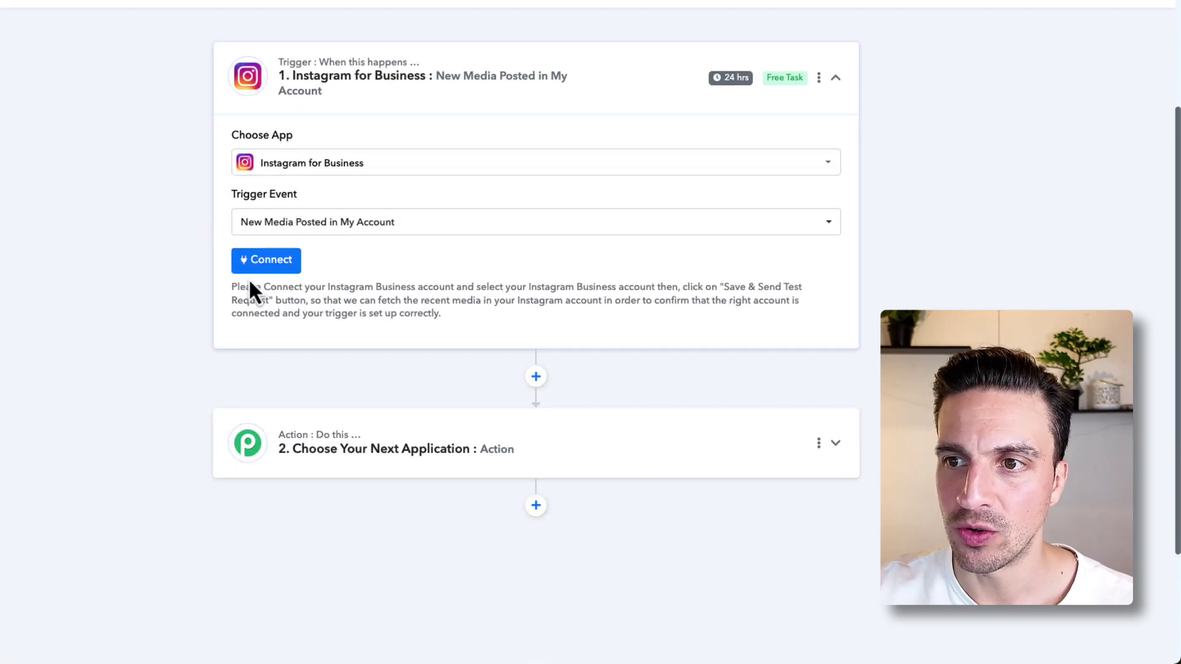
- Connect the existing Instagram connection, choose the account to watch, and send a test request
left_click(255, 266)
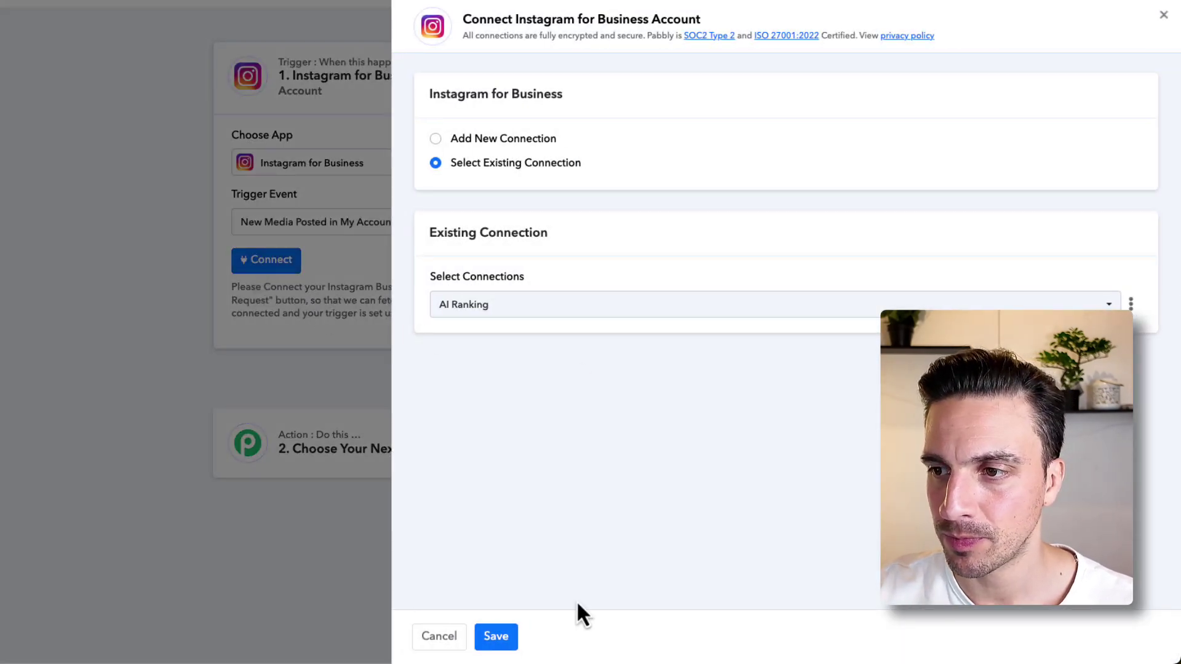
left_click(506, 634)
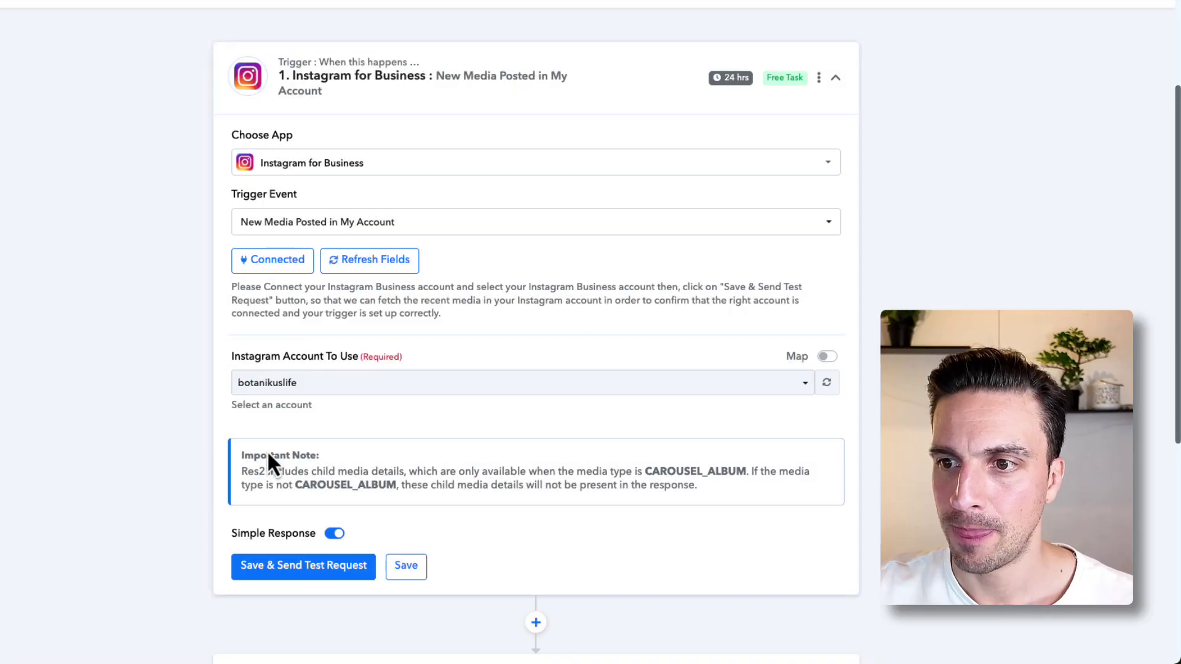
left_click(393, 384)
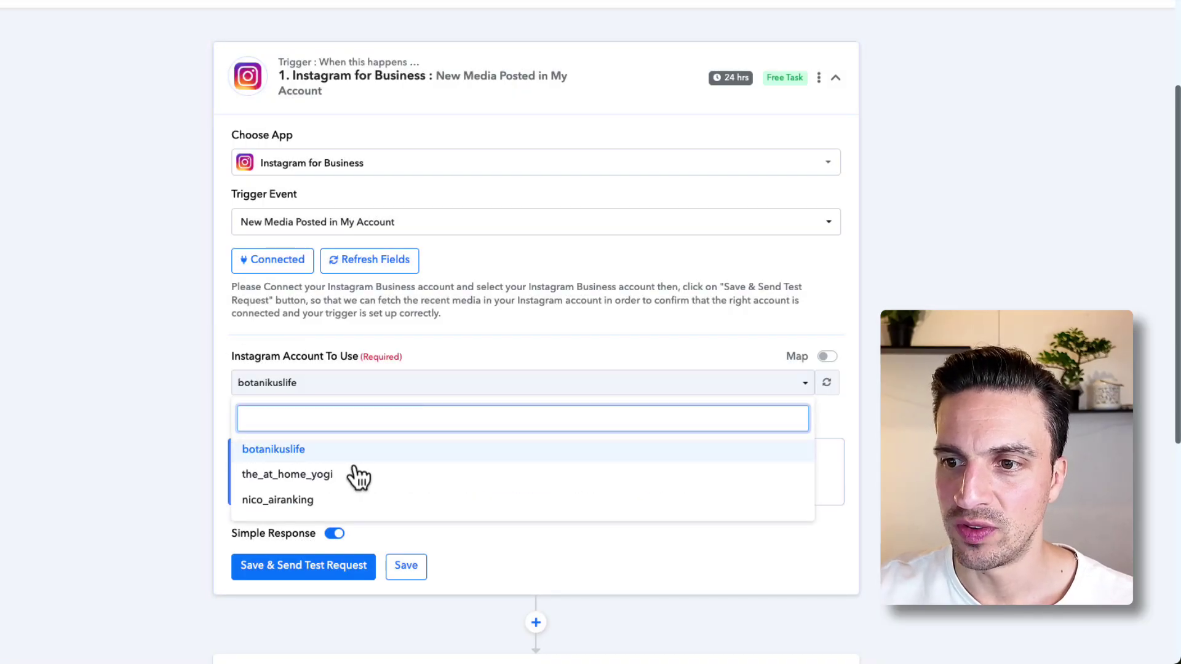
left_click(364, 498)
scroll(166, 418, "down", 2)
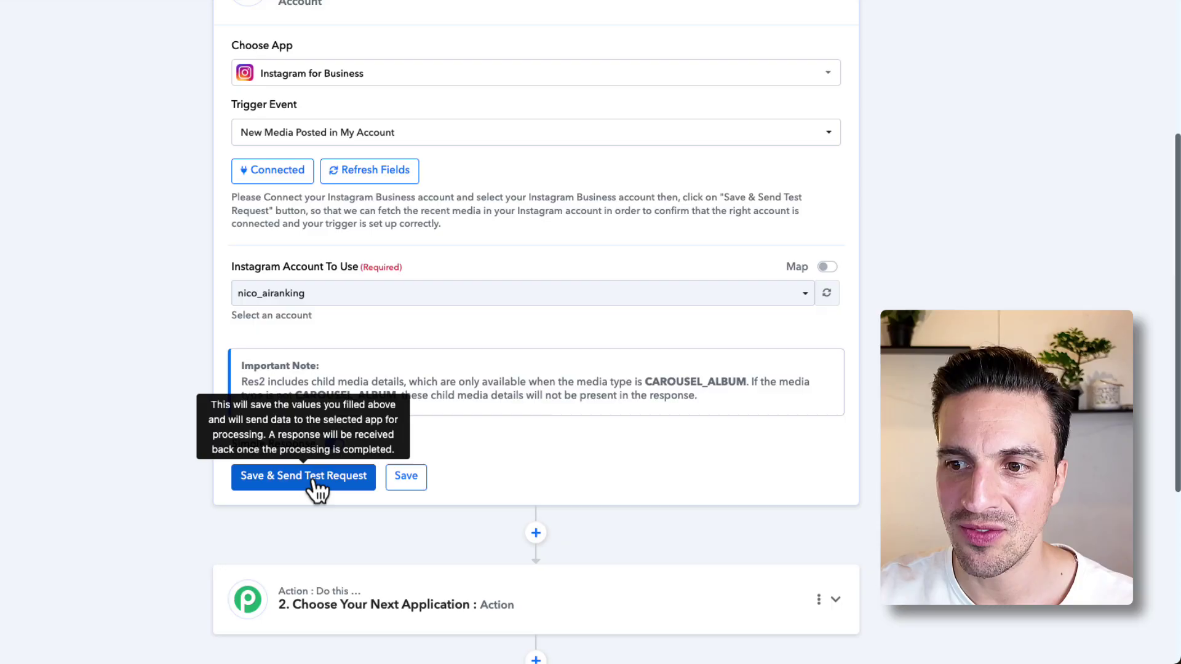
left_click(315, 483)
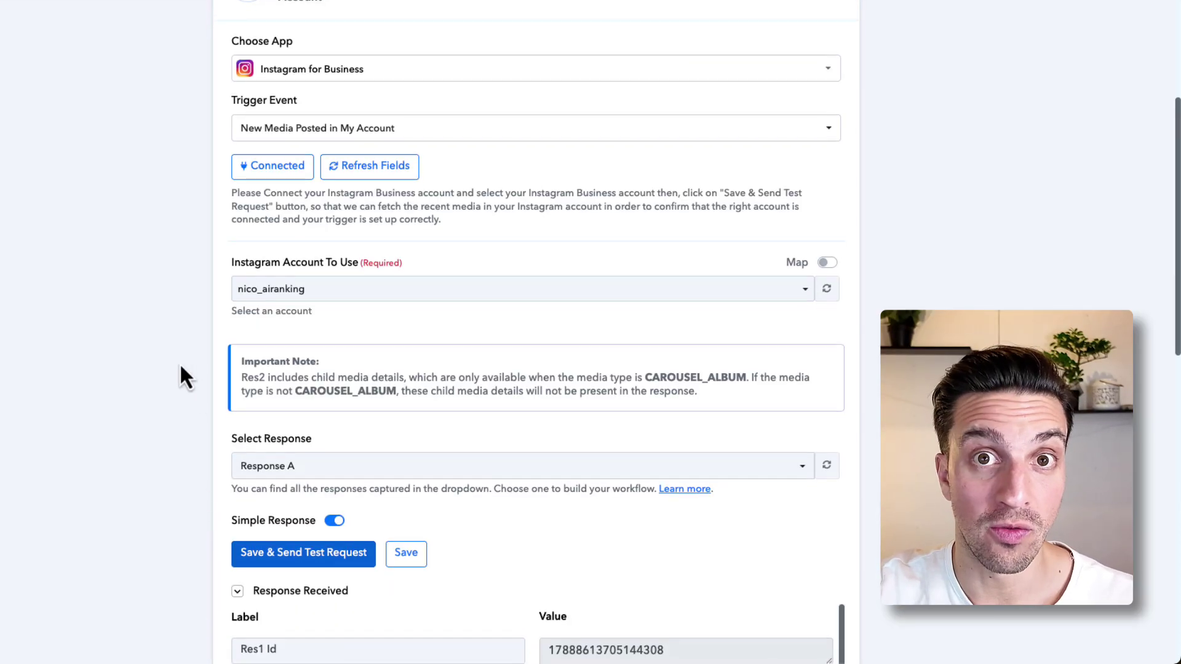
- Inspect the test response, highlighting the reel's Media Url and its REELS media product type
scroll(179, 389, "down", 7)
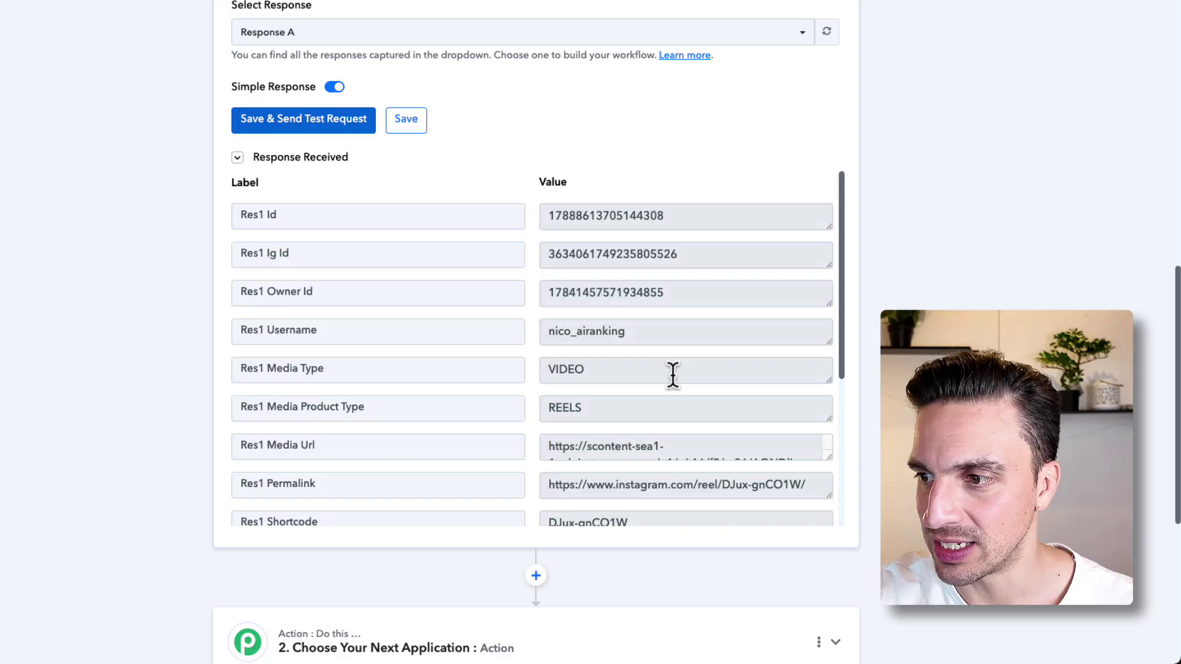
scroll(672, 375, "down", 3)
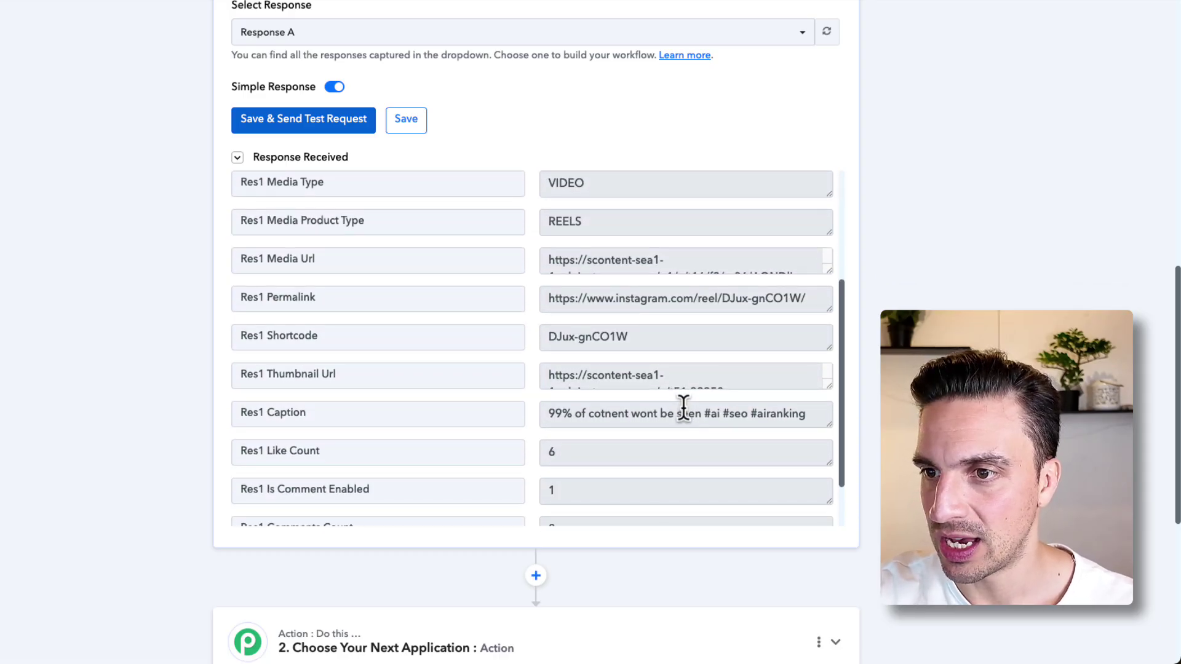
scroll(700, 380, "down", 2)
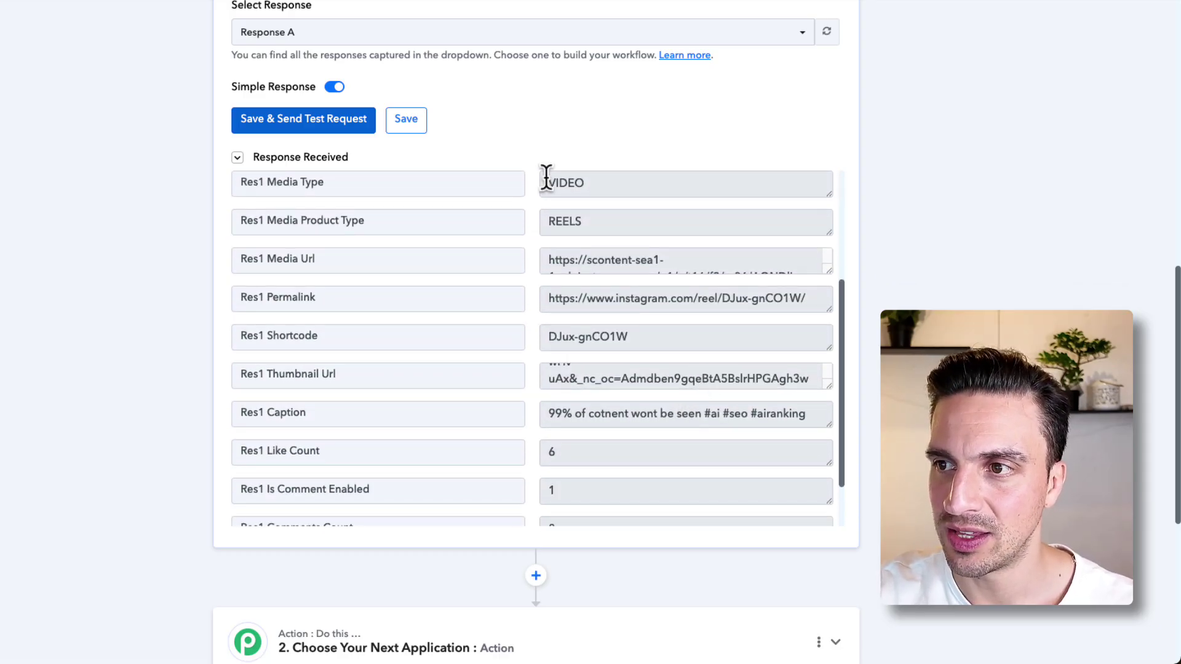
scroll(551, 185, "up", 1)
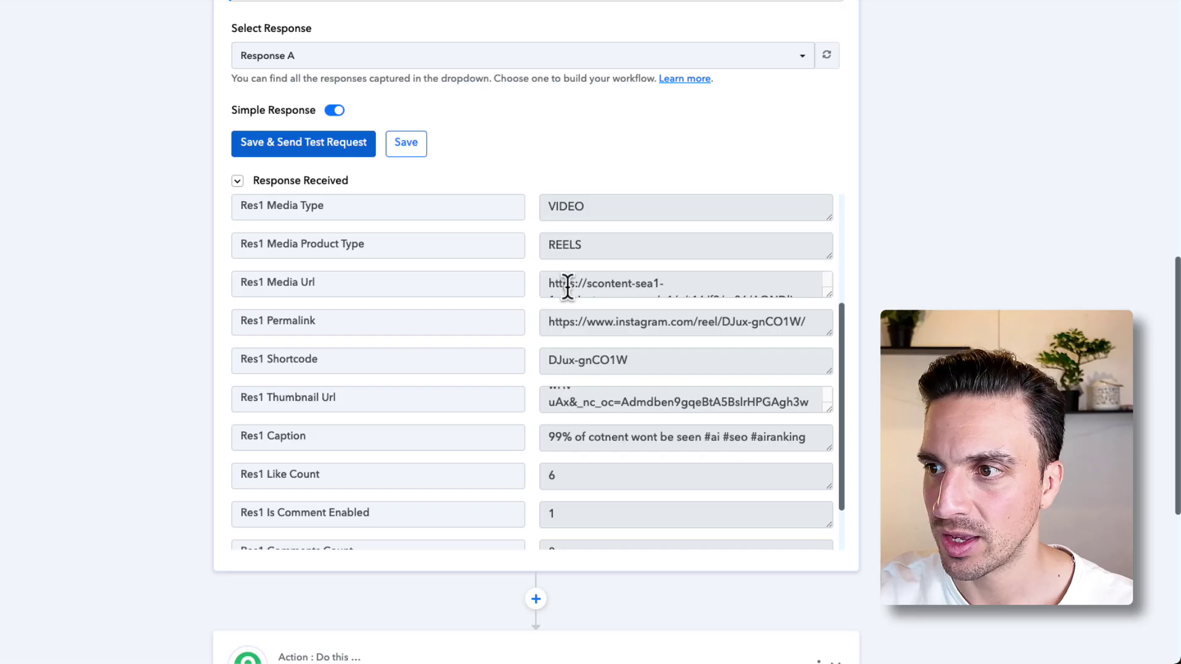
left_click_drag(567, 286, 644, 289)
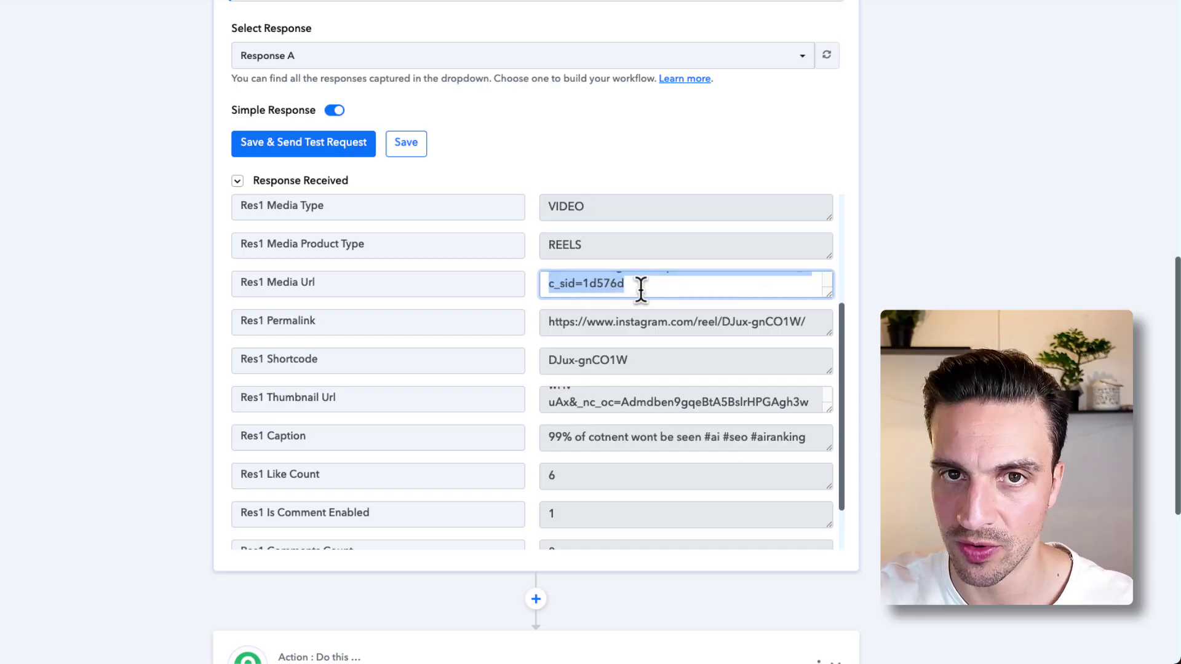
left_click(640, 289)
left_click_drag(603, 249, 569, 244)
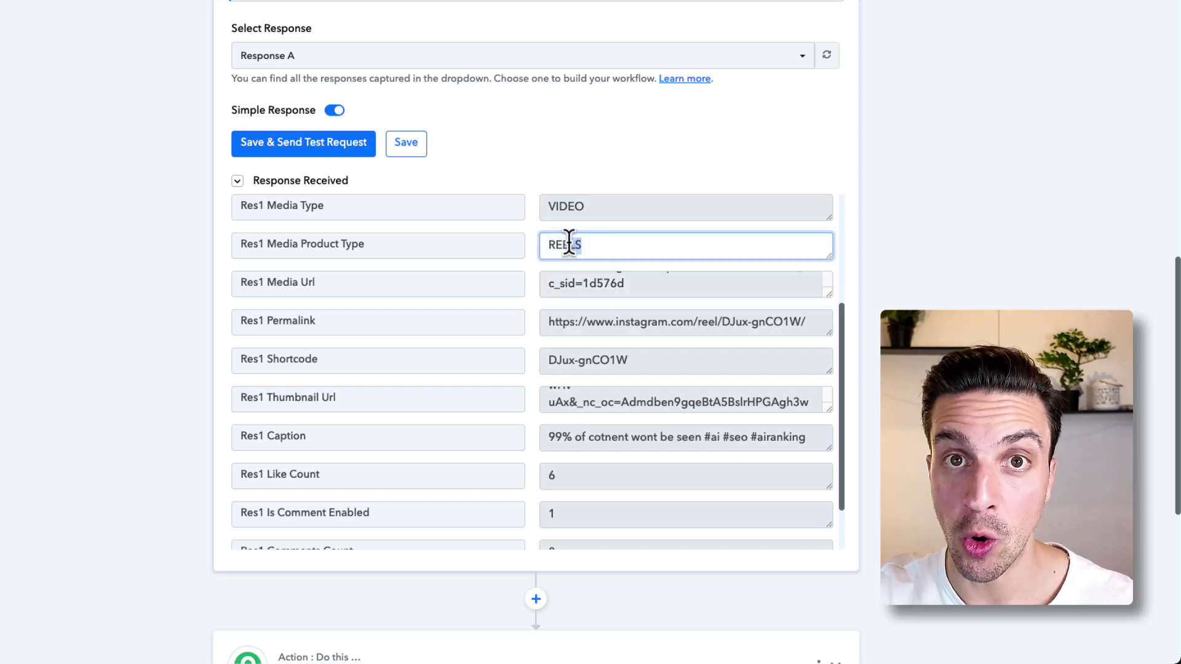
triple_click(580, 284)
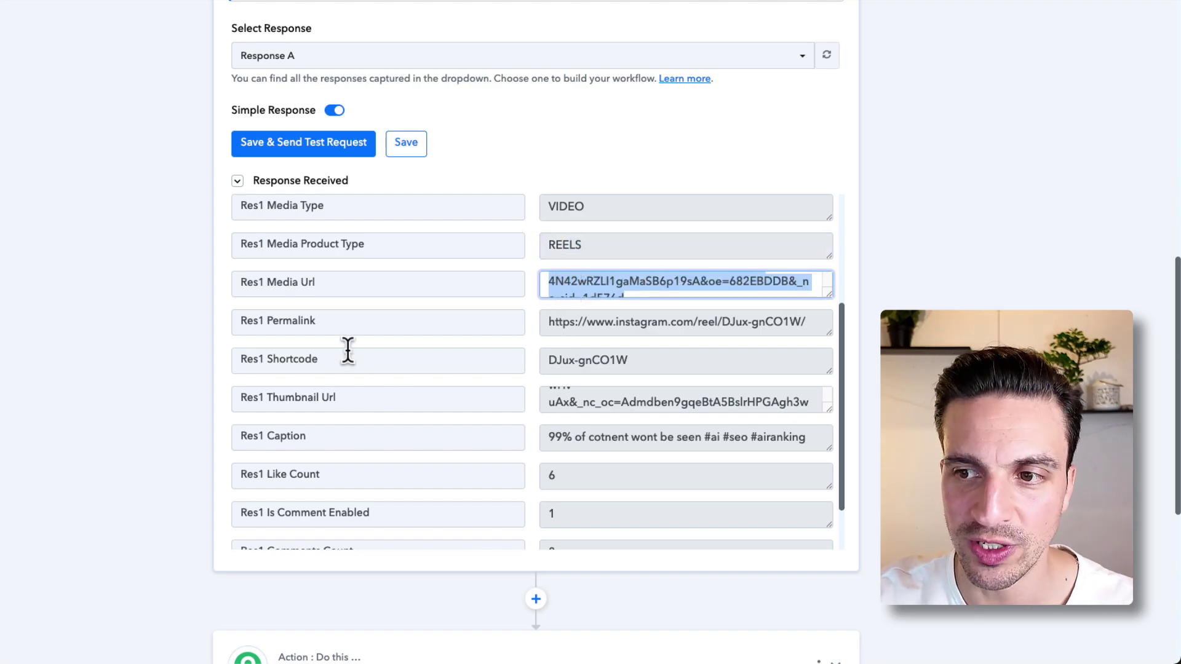
scroll(348, 348, "down", 5)
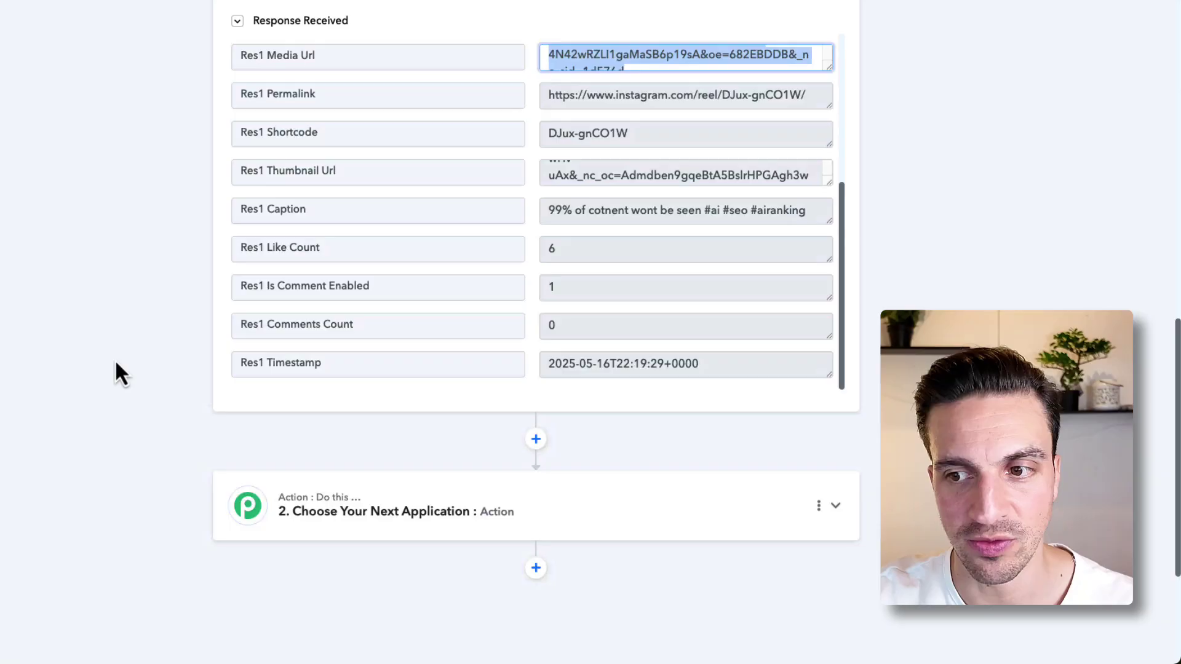
scroll(190, 348, "down", 1)
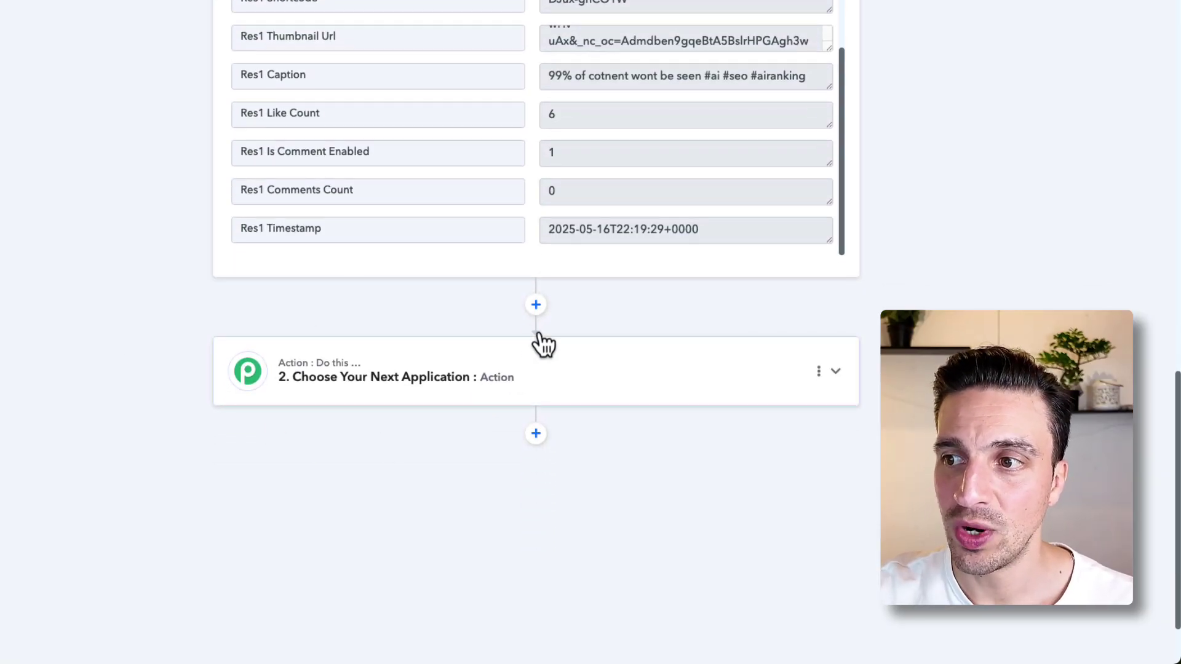
- Set the action step to Google Business Profile with the Upload Media Video event
left_click(513, 368)
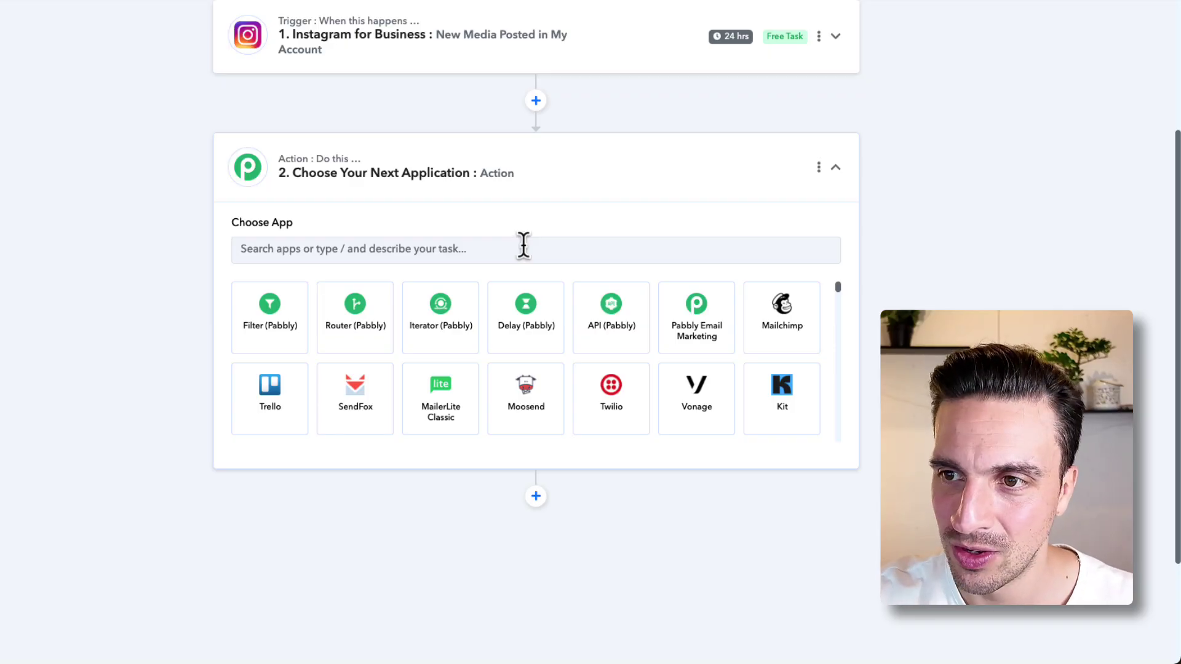
left_click(563, 250)
type("go")
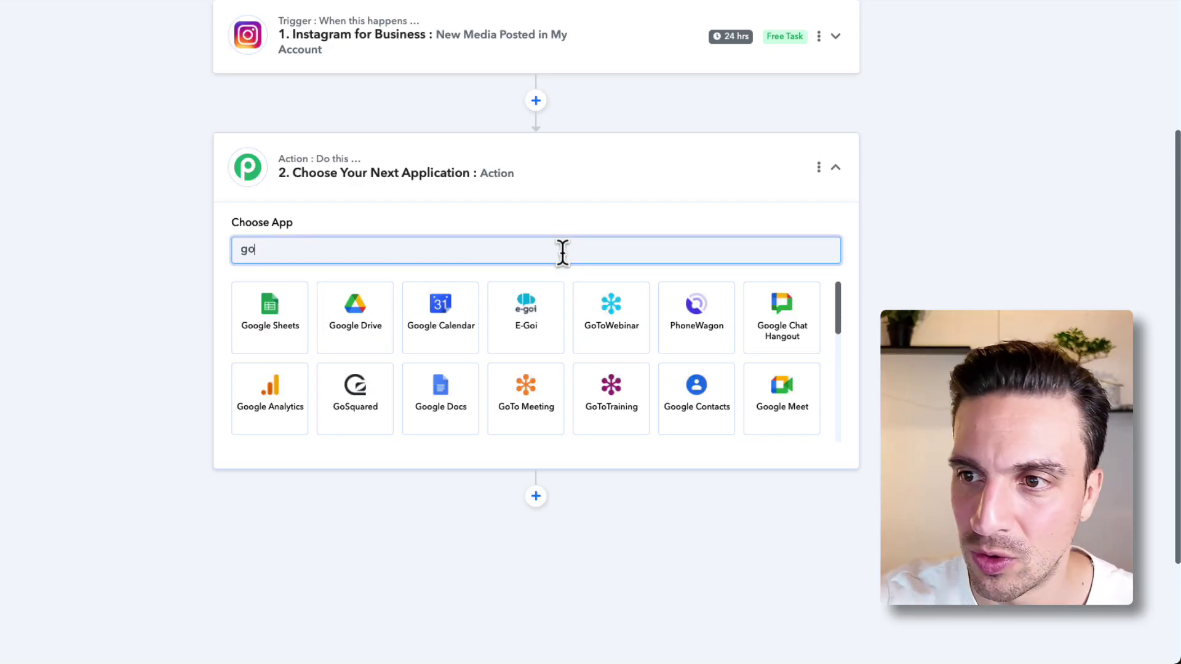
type("ogle bu")
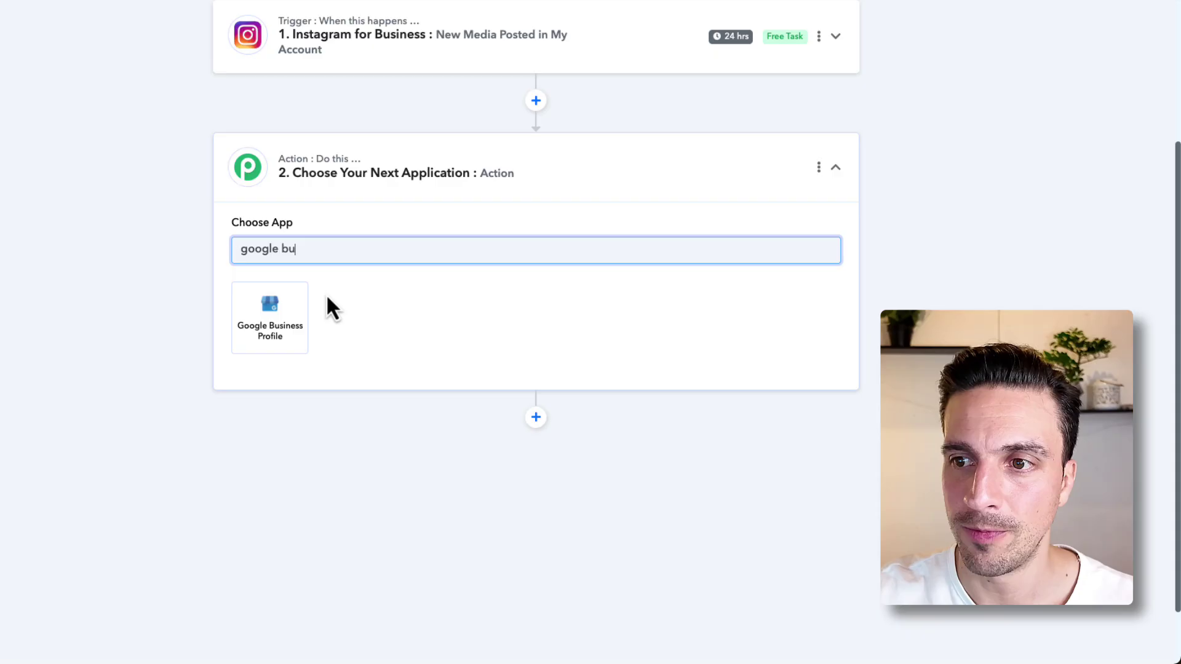
left_click(269, 318)
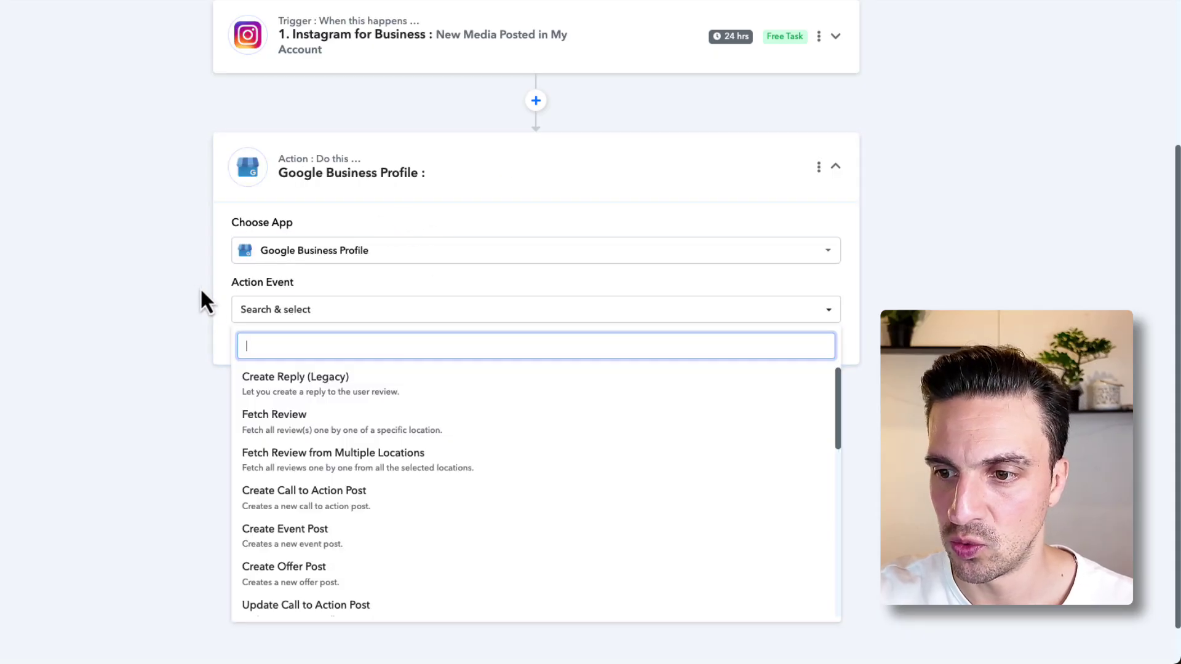
scroll(326, 453, "down", 3)
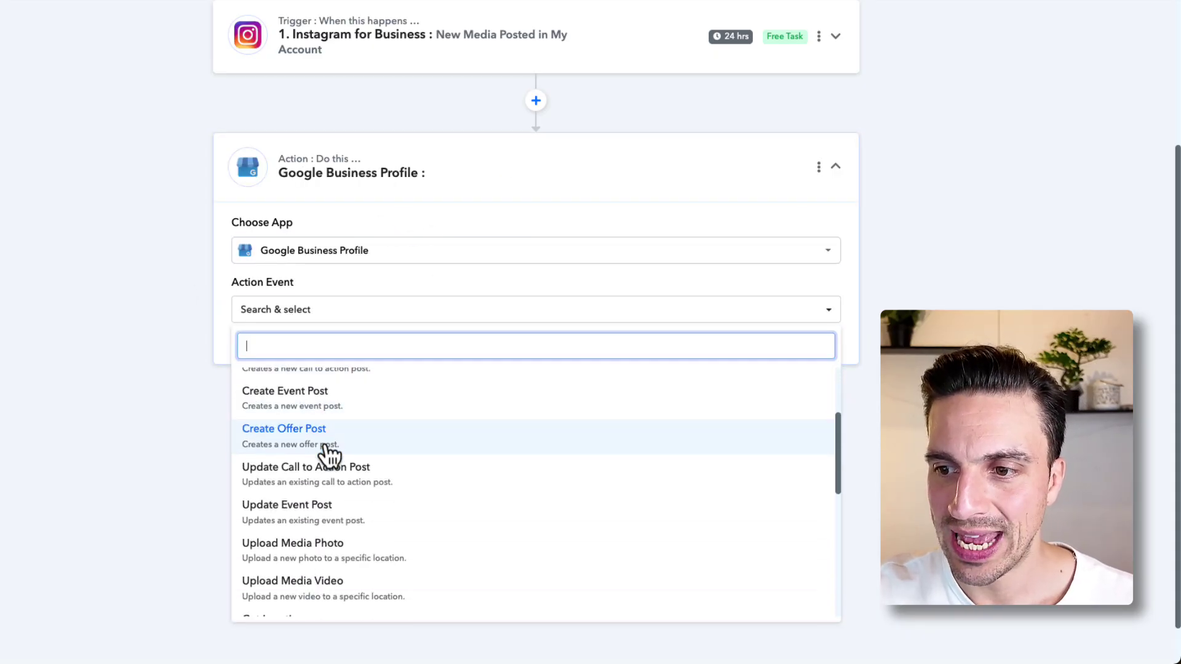
scroll(327, 453, "down", 1)
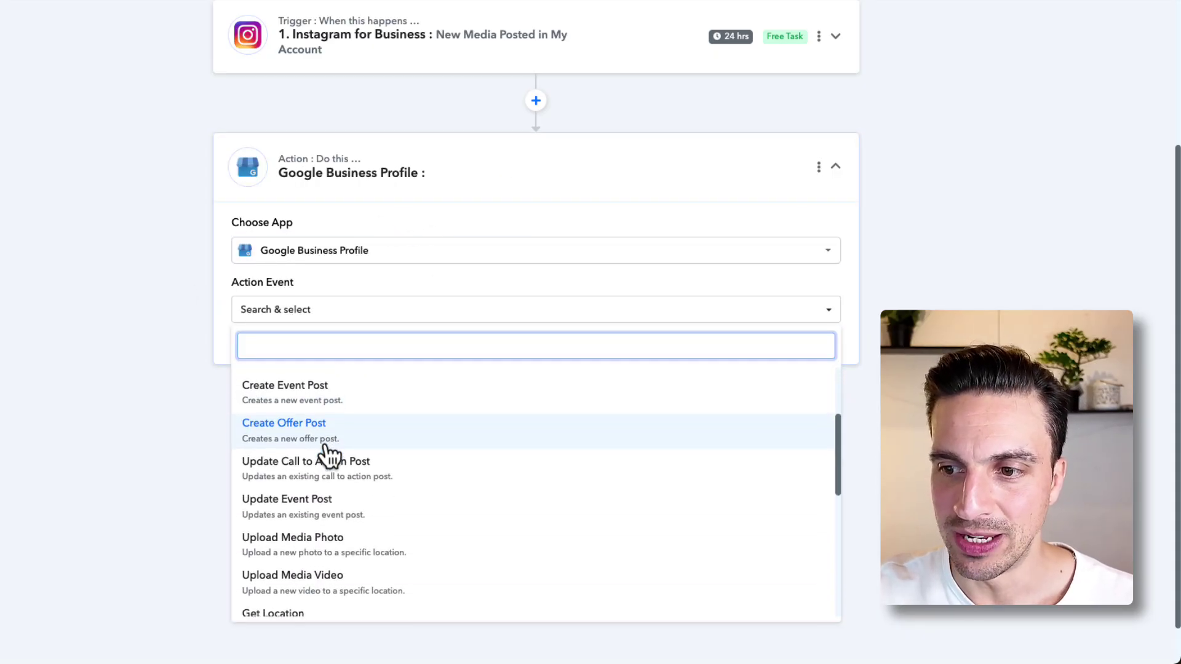
left_click(342, 564)
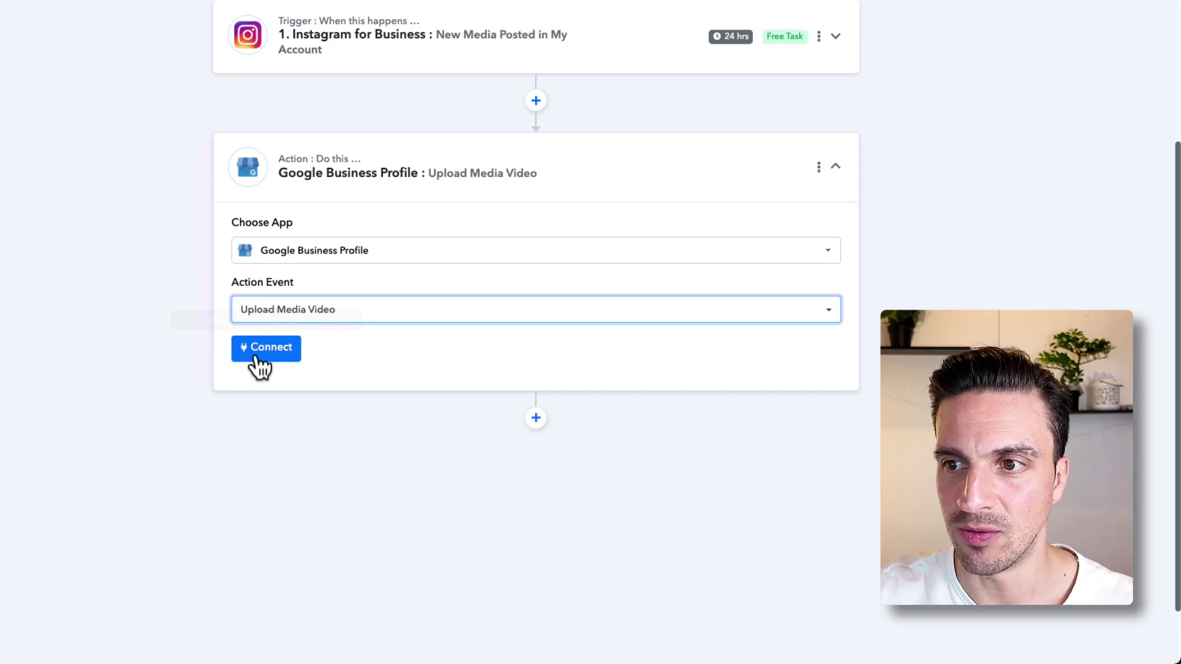
- Connect Google Business Profile using the existing connection and open the Location list
left_click(288, 357)
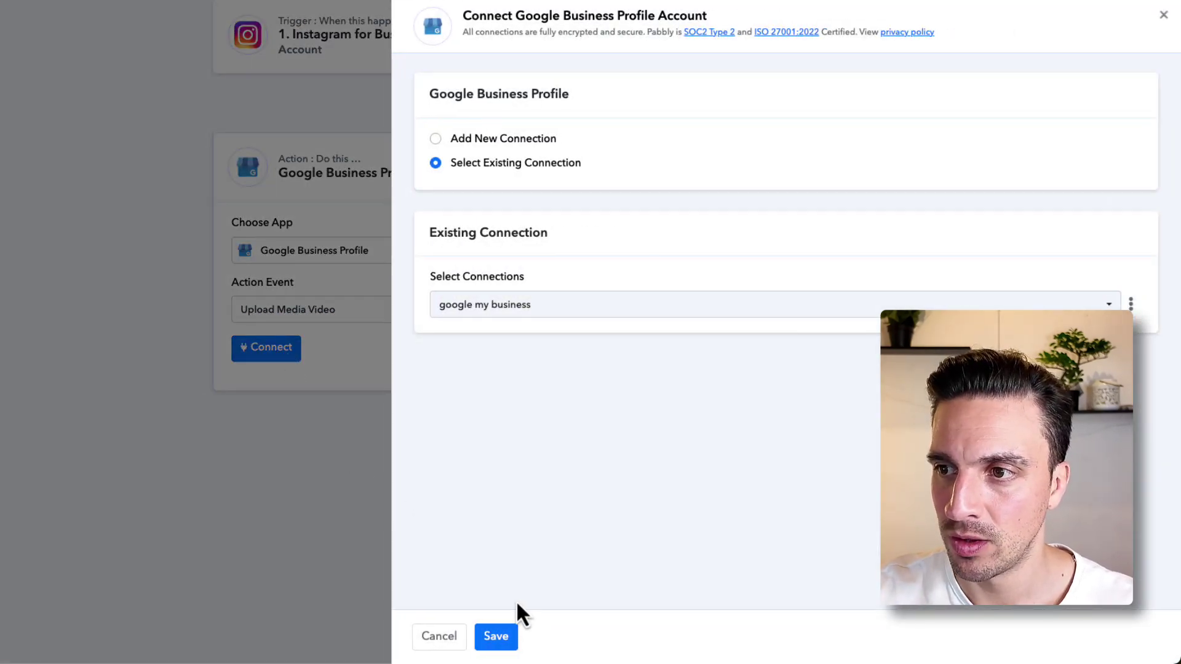
left_click(514, 643)
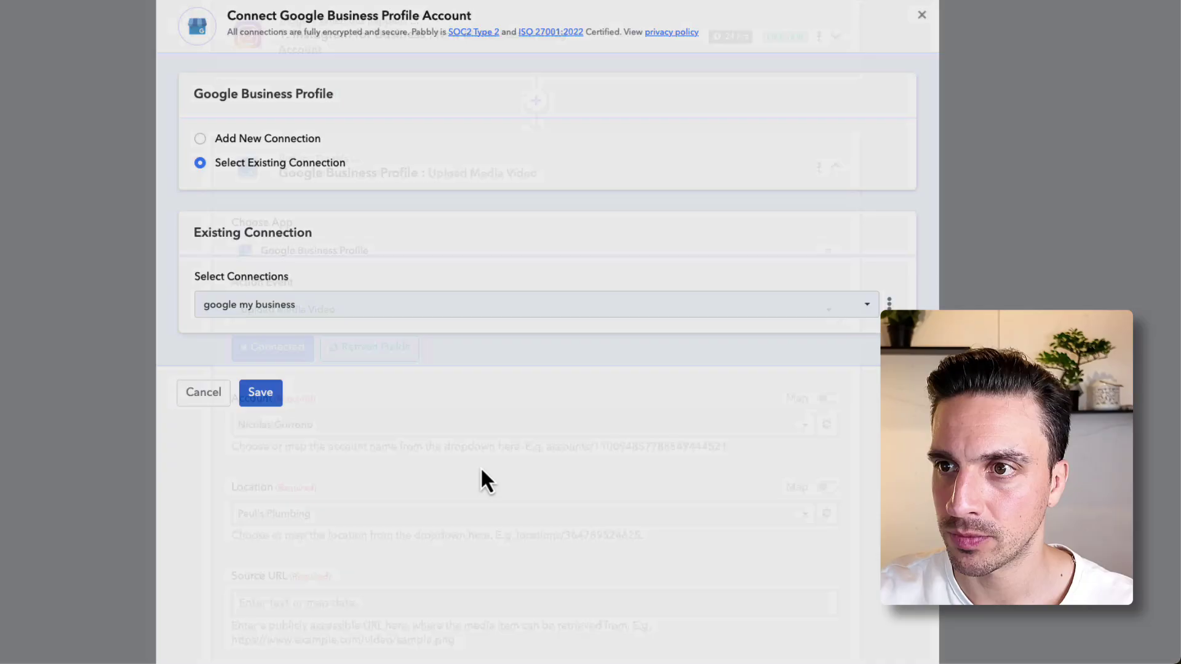
scroll(479, 455, "down", 2)
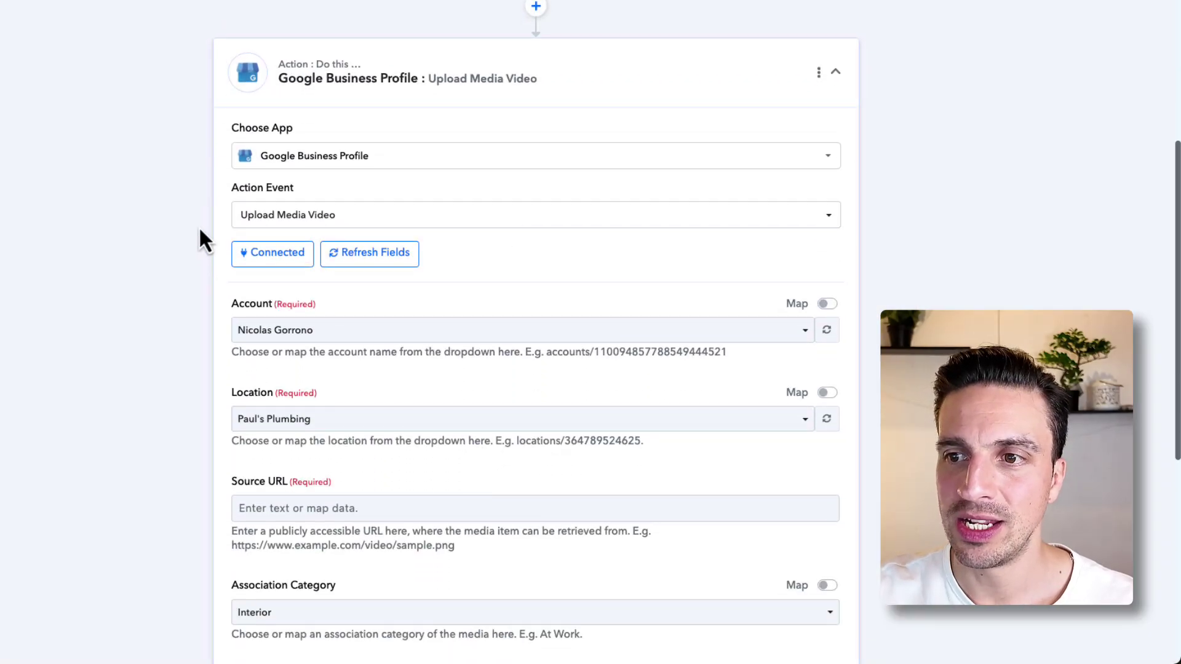
left_click(588, 422)
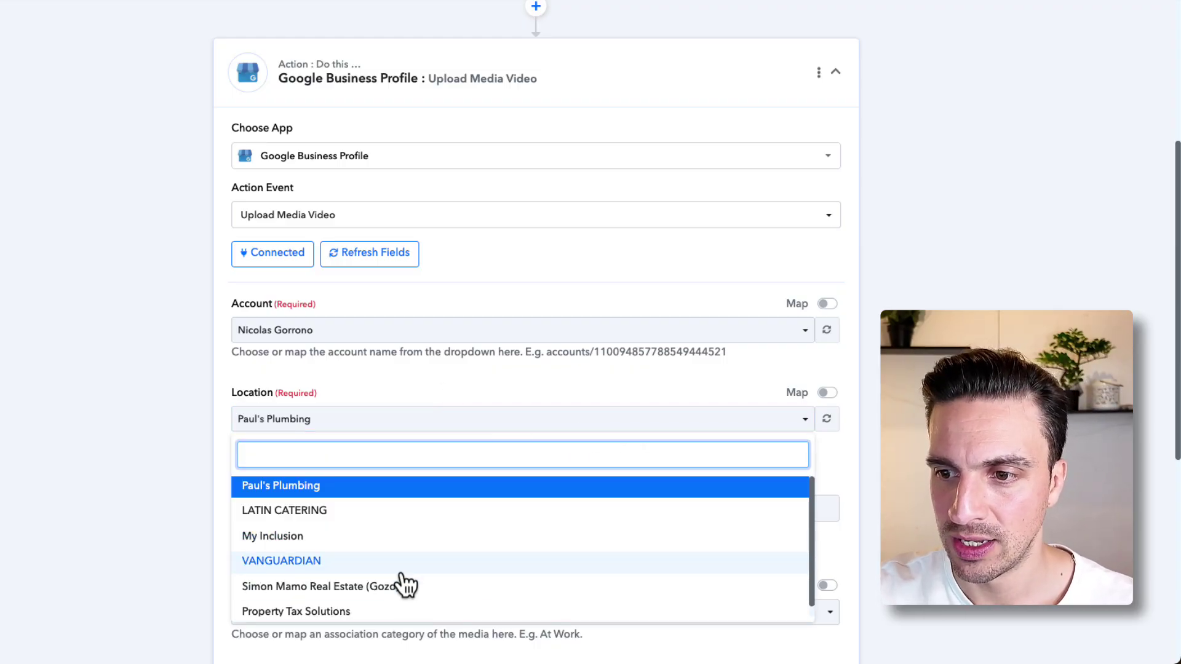
- Set the Location to My Inclusion, then view that profile's photos and videos on Google
left_click(391, 537)
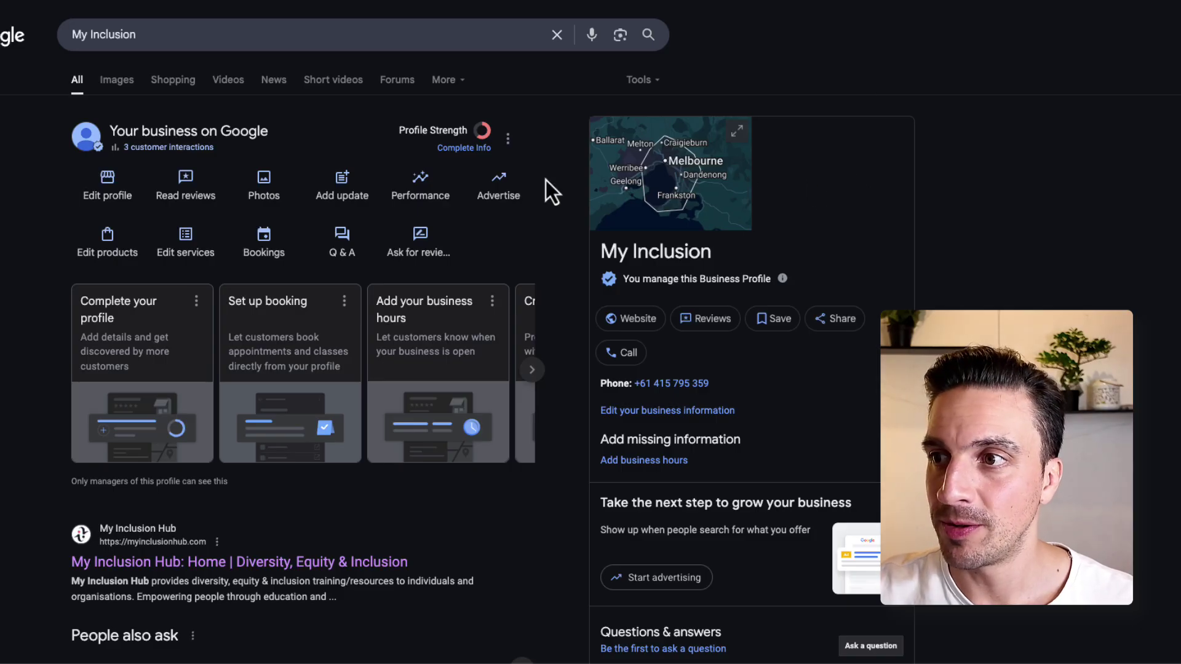
scroll(707, 329, "down", 1)
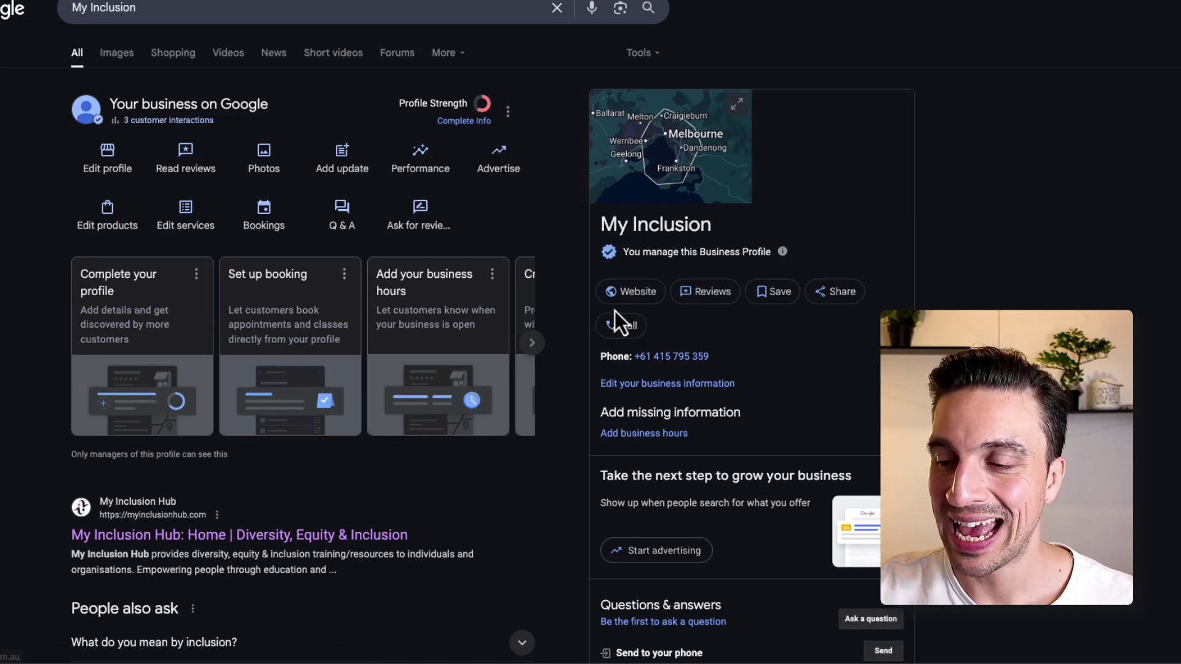
scroll(614, 311, "down", 1)
scroll(647, 360, "up", 2)
left_click(279, 186)
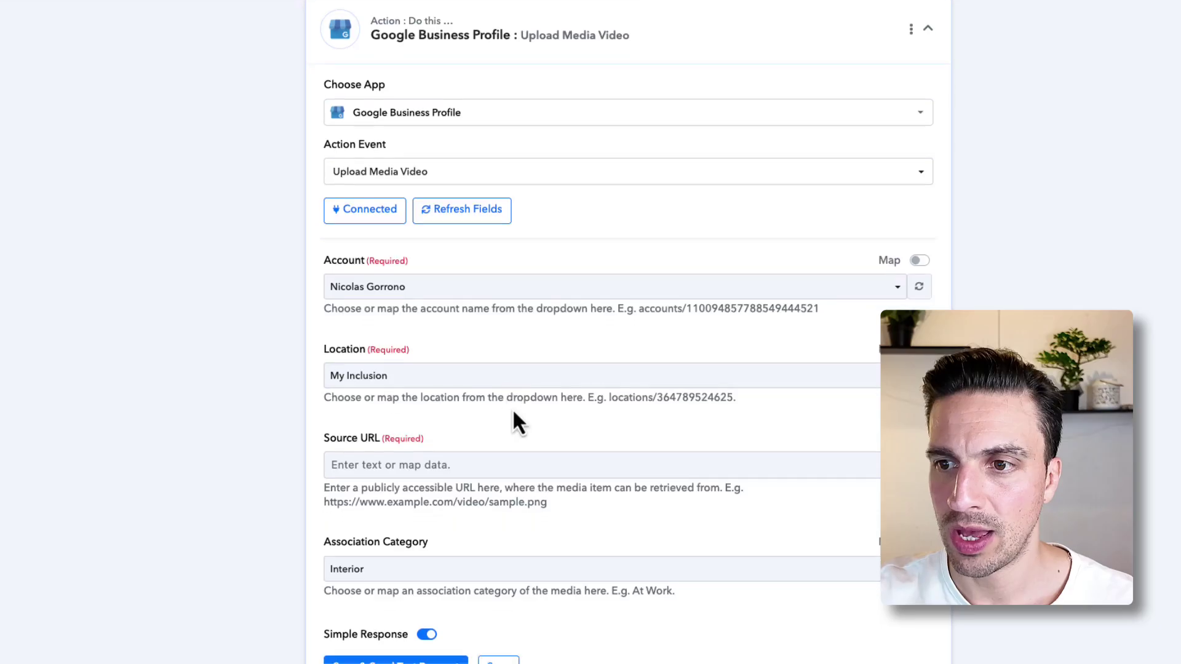
- Map the Instagram step's Media Url into the Source URL field
scroll(514, 422, "down", 1)
left_click(438, 337)
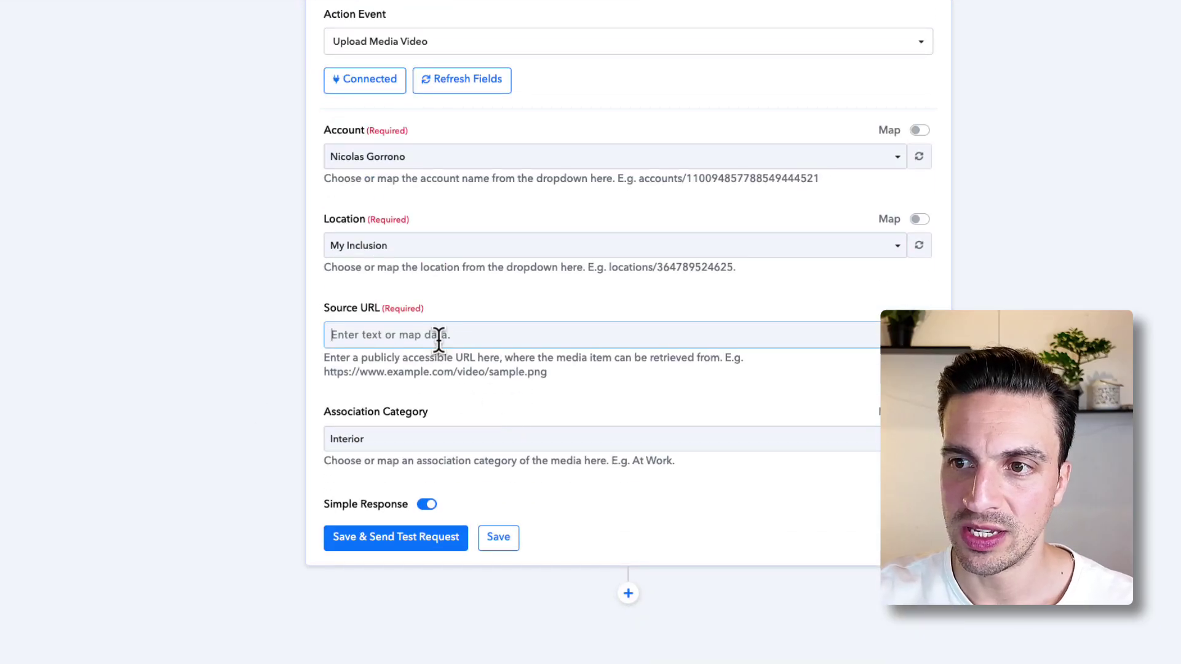
left_click(239, 327)
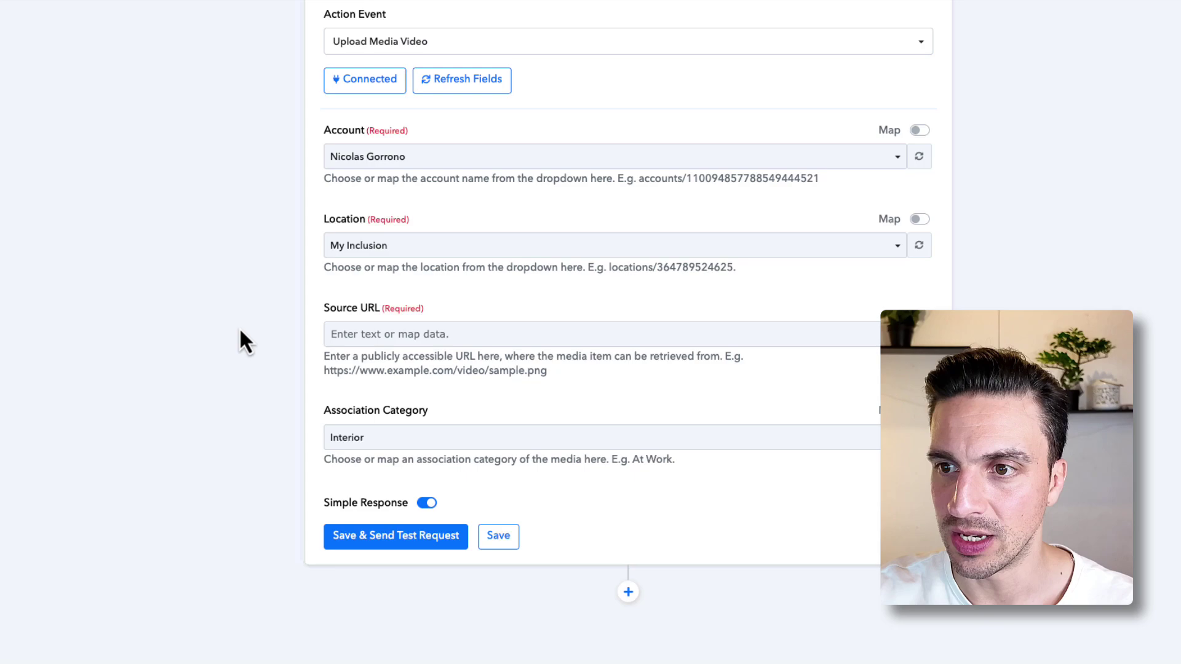
left_click(450, 337)
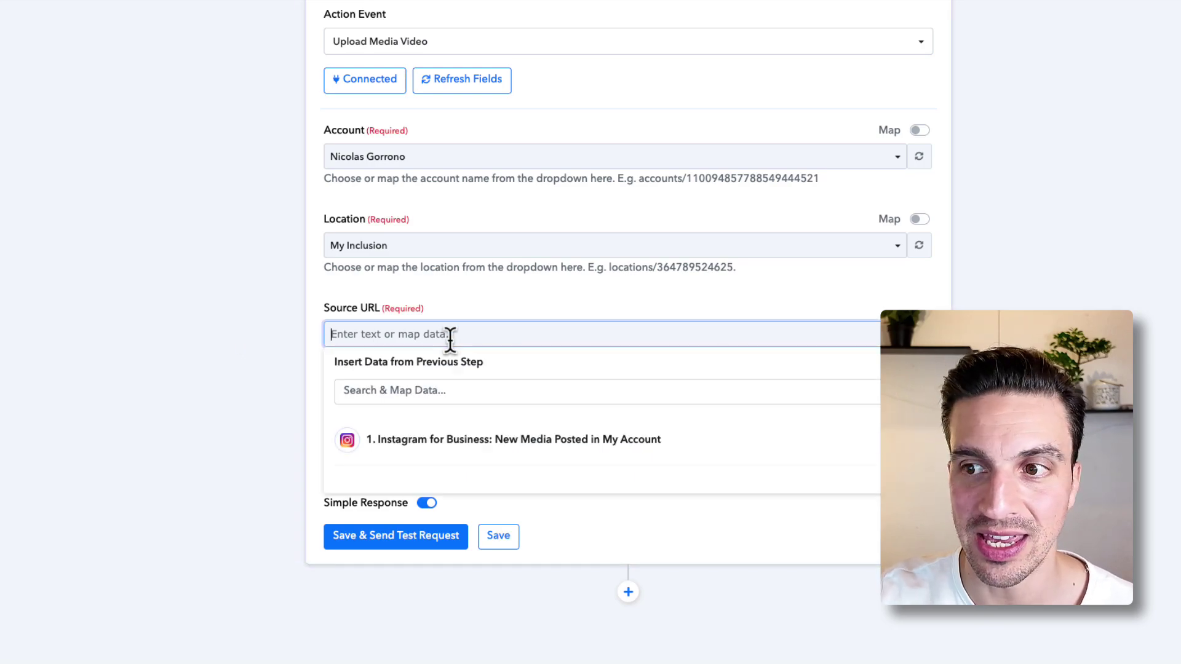
left_click(500, 453)
scroll(498, 453, "down", 4)
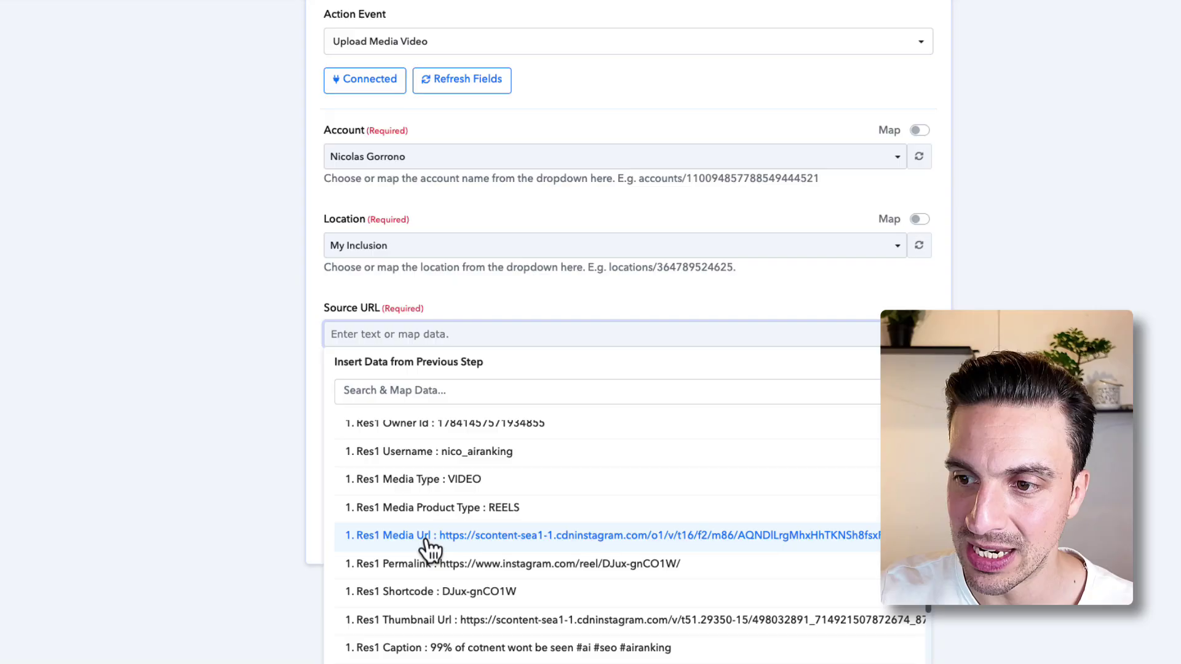
left_click(501, 544)
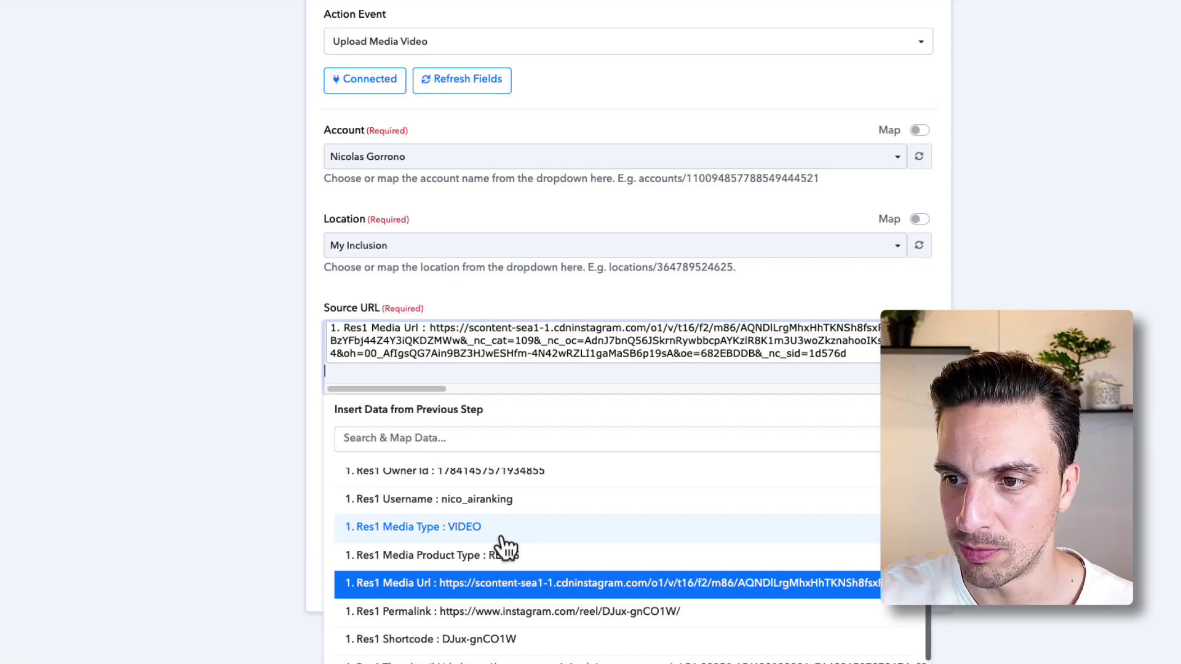
left_click(141, 480)
- Set Association Category to At Work and send a test upload, reviewing the VIDEO response
scroll(172, 467, "down", 1)
scroll(172, 472, "down", 2)
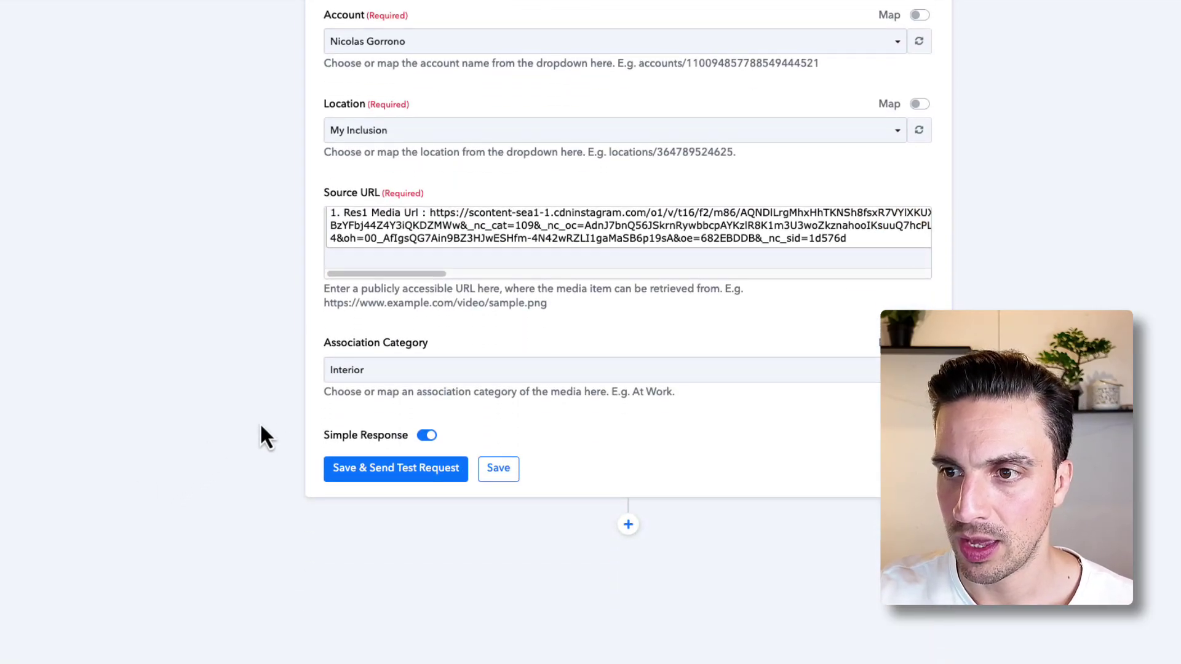
left_click(362, 375)
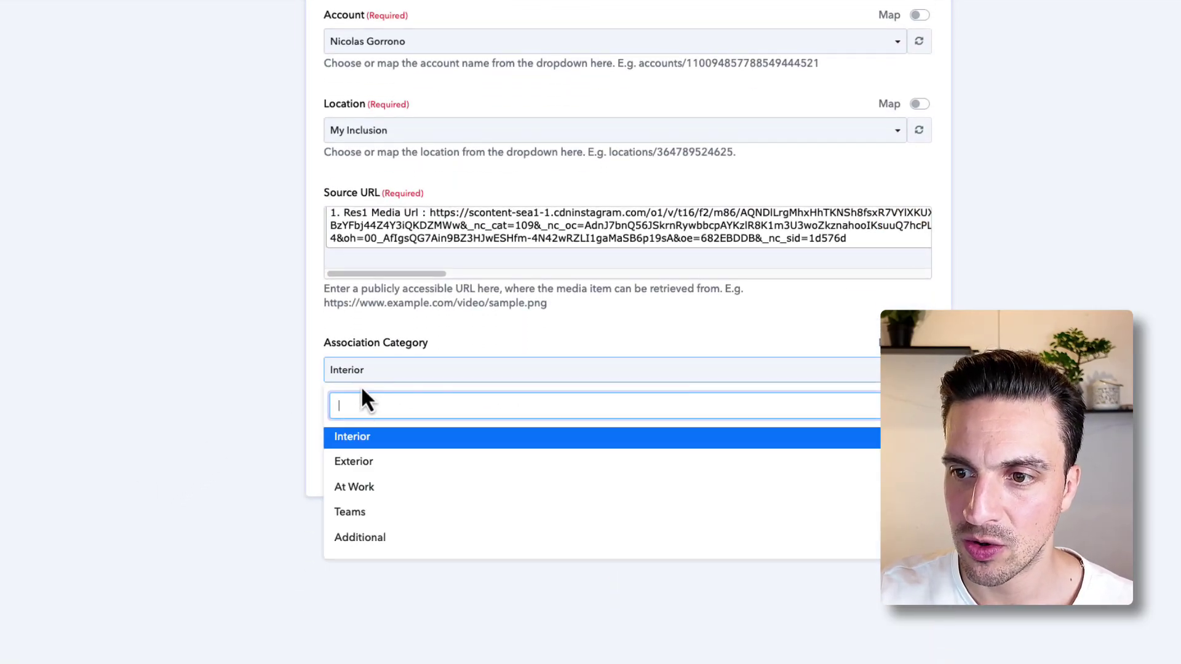
left_click(380, 489)
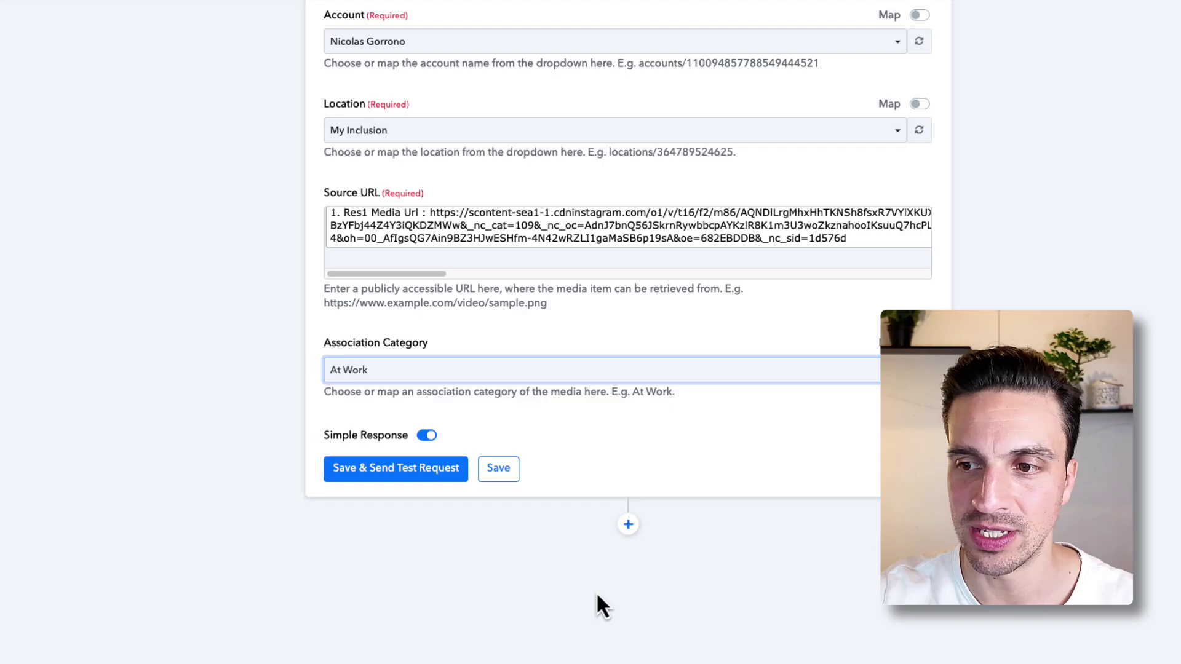
left_click(413, 477)
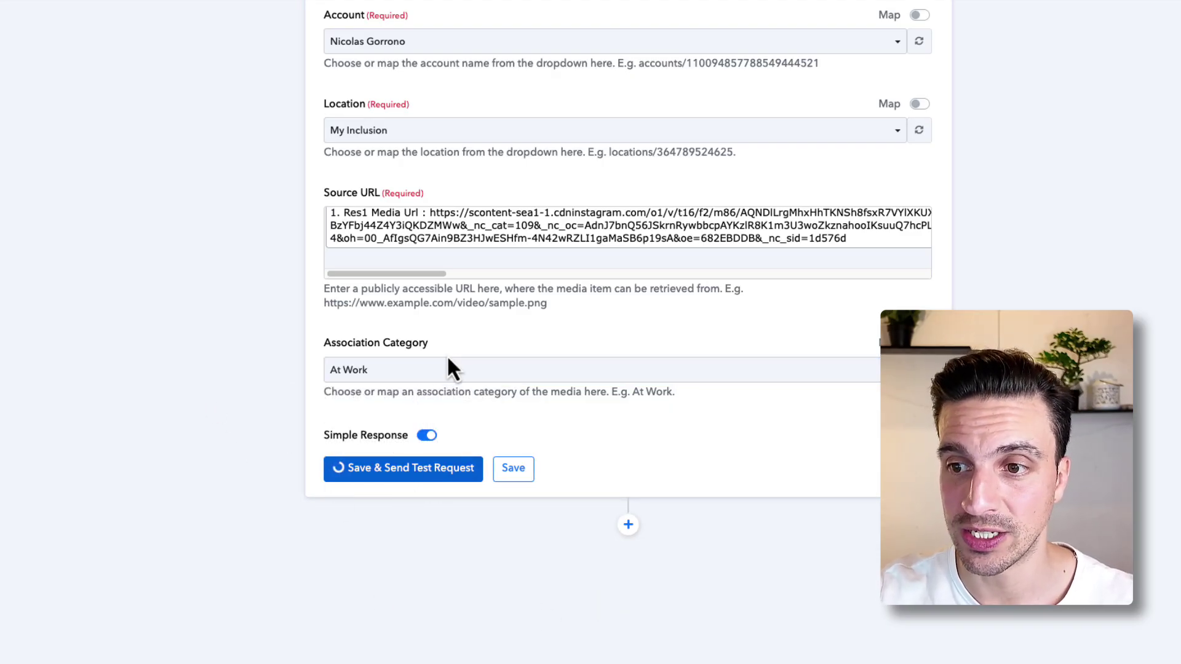
scroll(708, 345, "down", 2)
scroll(875, 403, "down", 2)
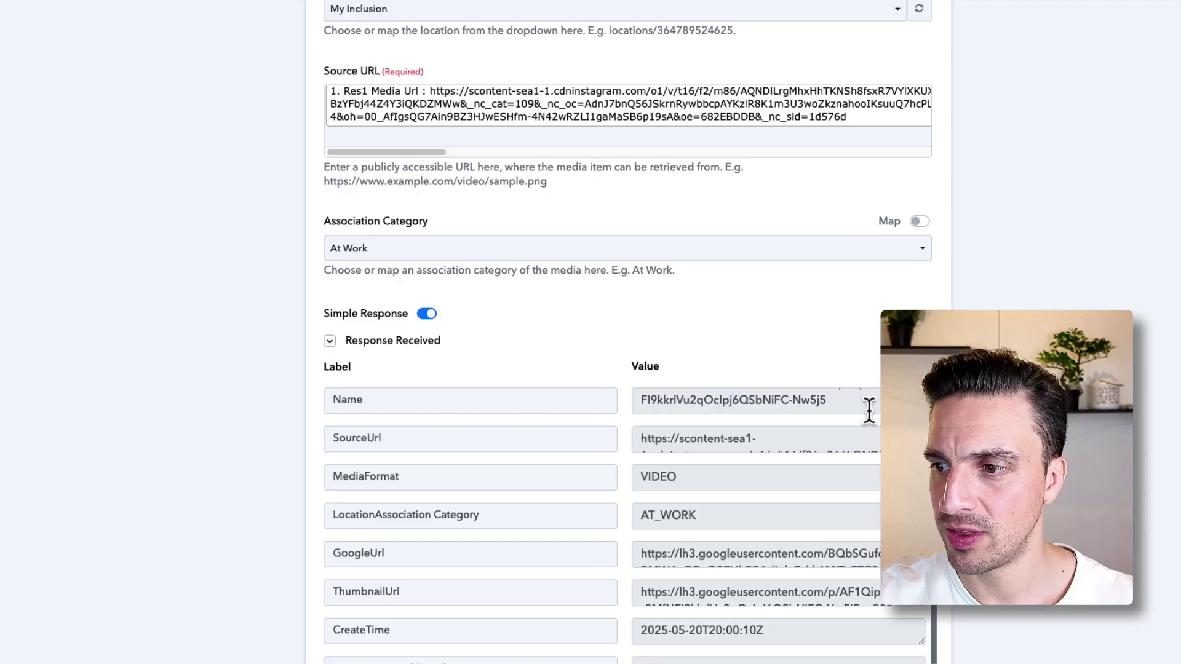
scroll(864, 495, "down", 1)
scroll(922, 430, "down", 3)
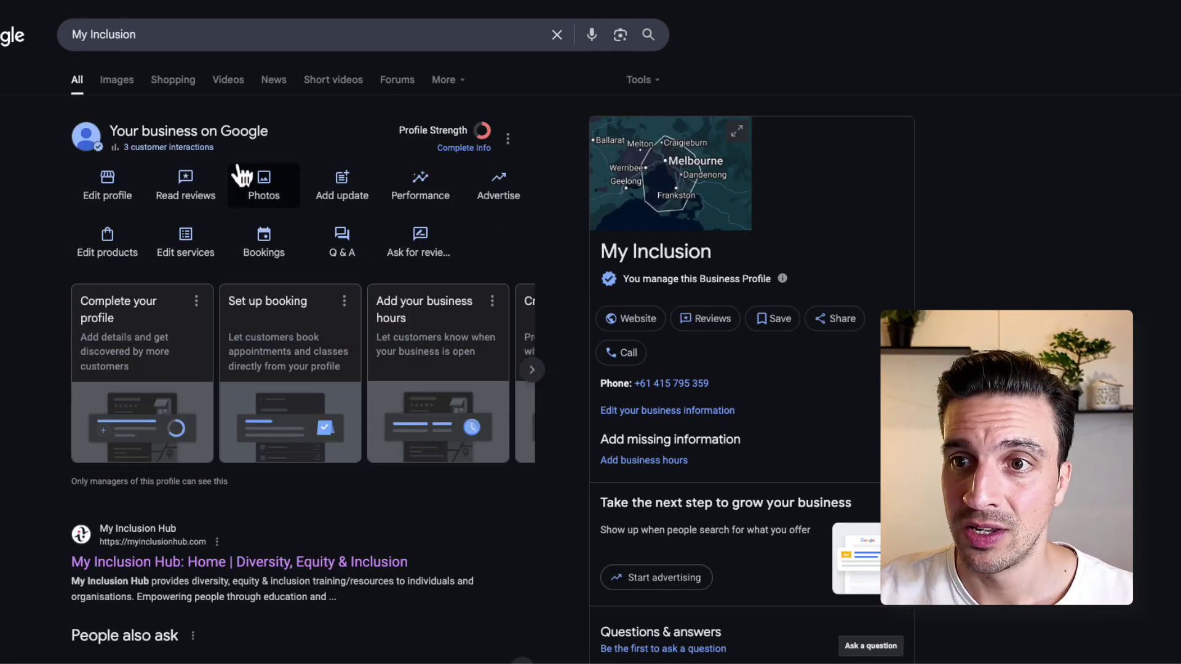
- Check the My Inclusion profile's photos and videos for the uploaded reel
left_click(263, 183)
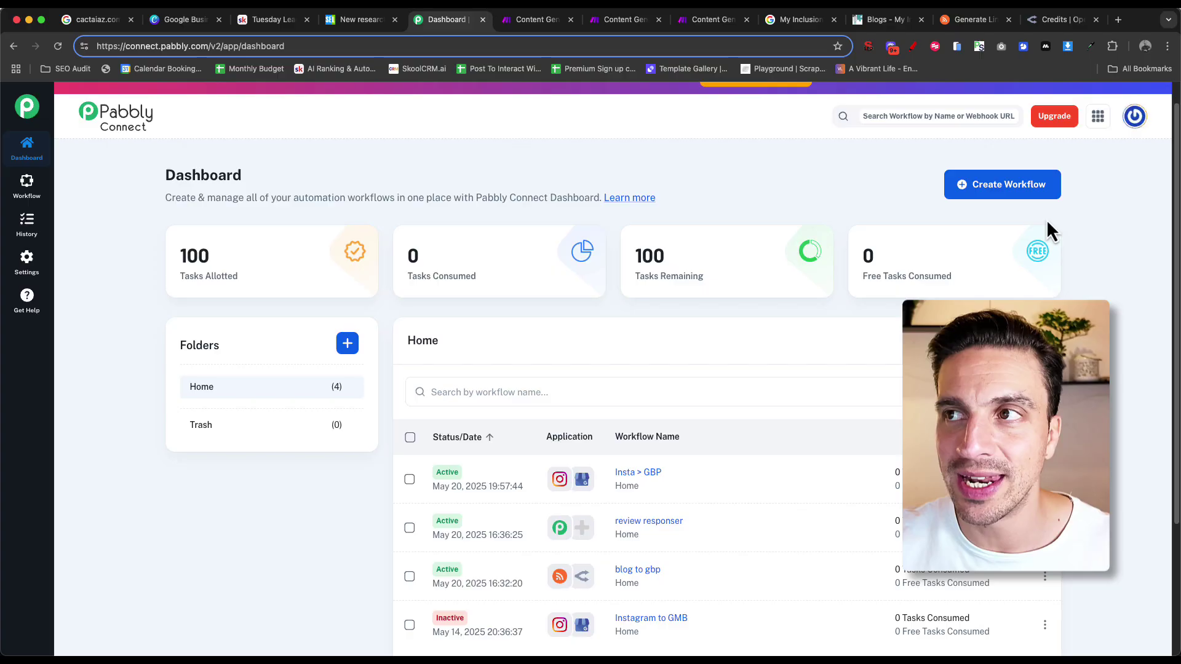
- Switch to the OpenRouter Credits page showing the $27.86 balance
left_click(1041, 19)
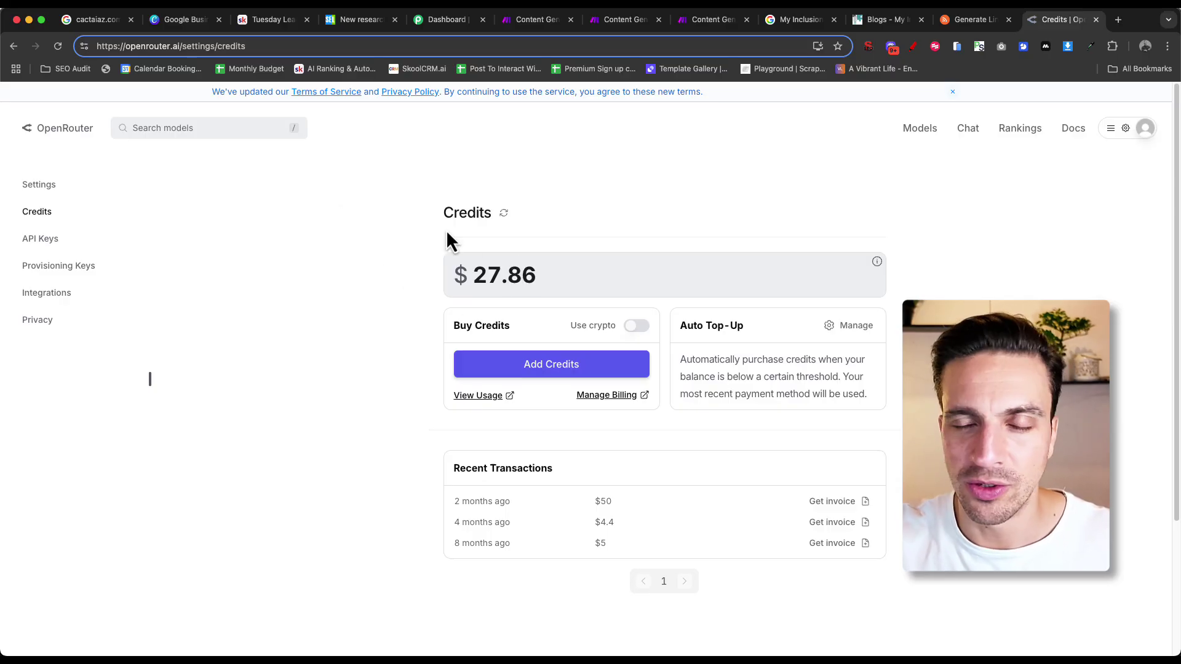
- Create and copy an OpenRouter API key named 'yetoube', then return to the Pabbly Connect dashboard
left_click(56, 243)
left_click(861, 217)
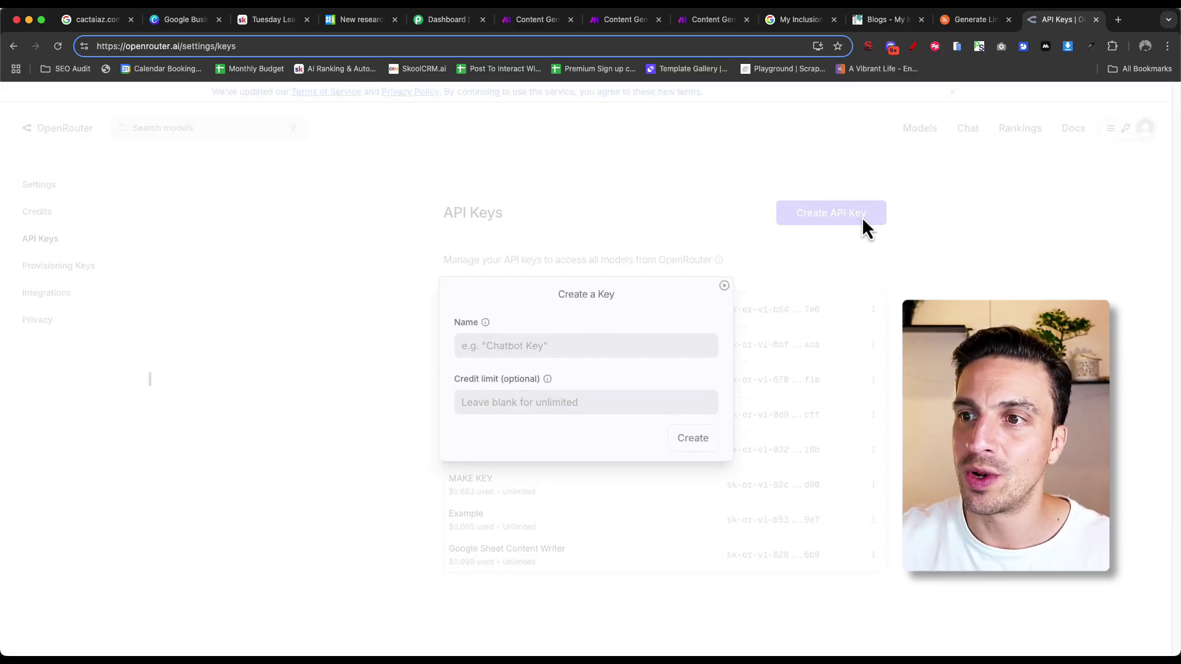
left_click(546, 349)
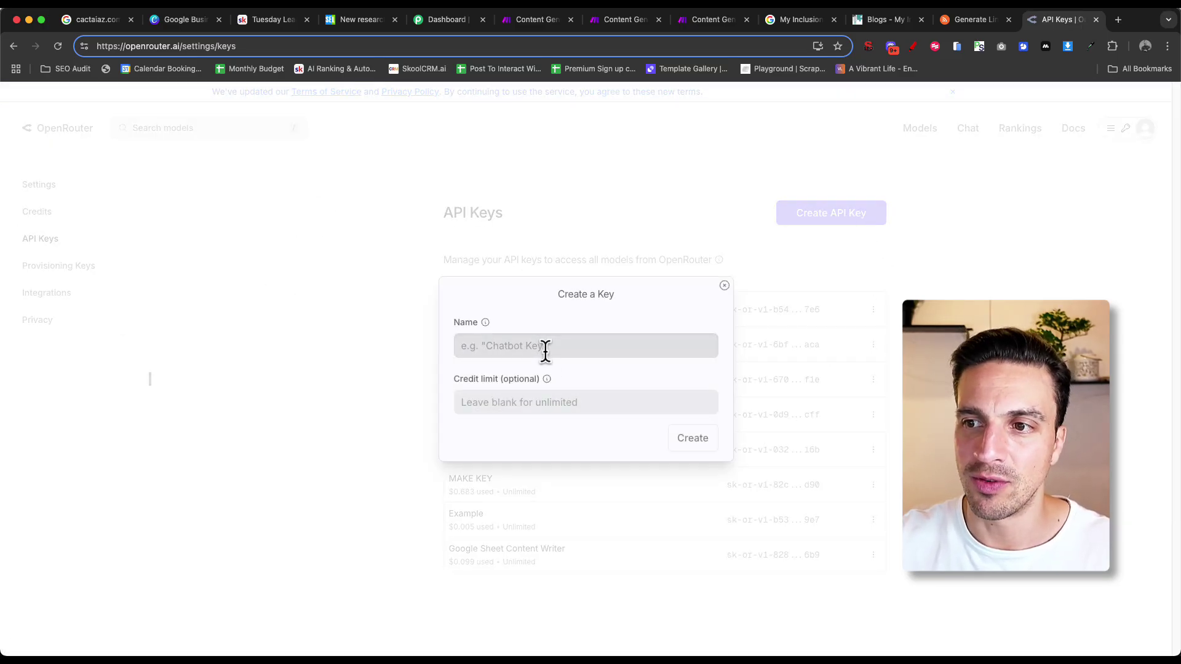
type("ye")
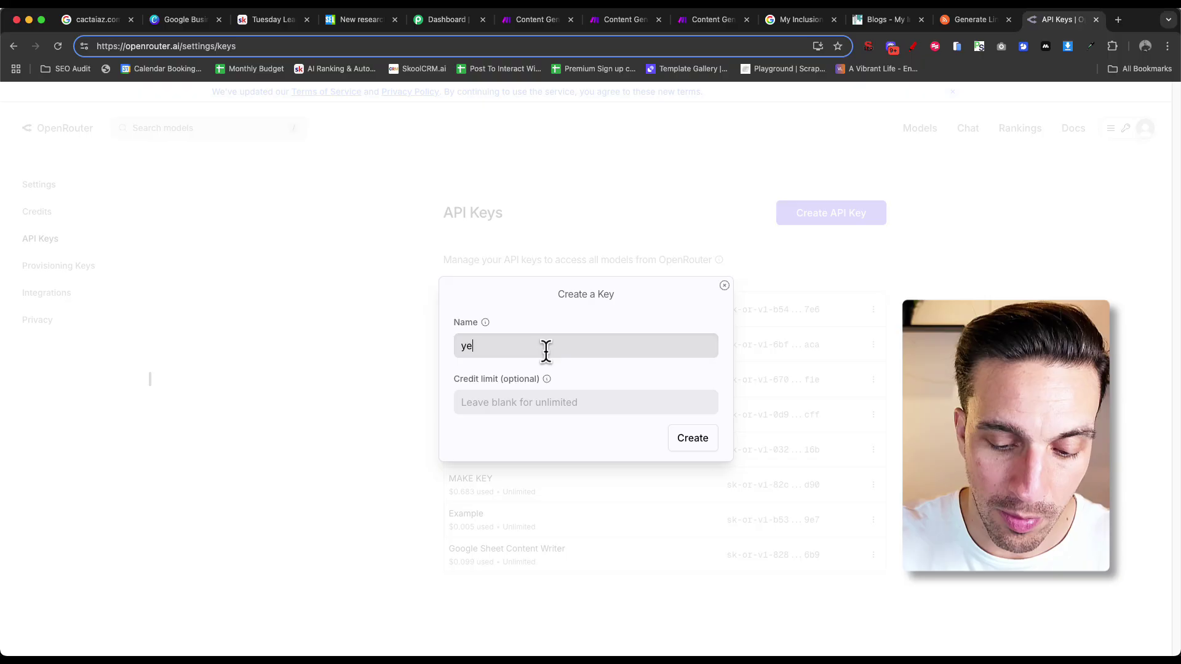
type("toube")
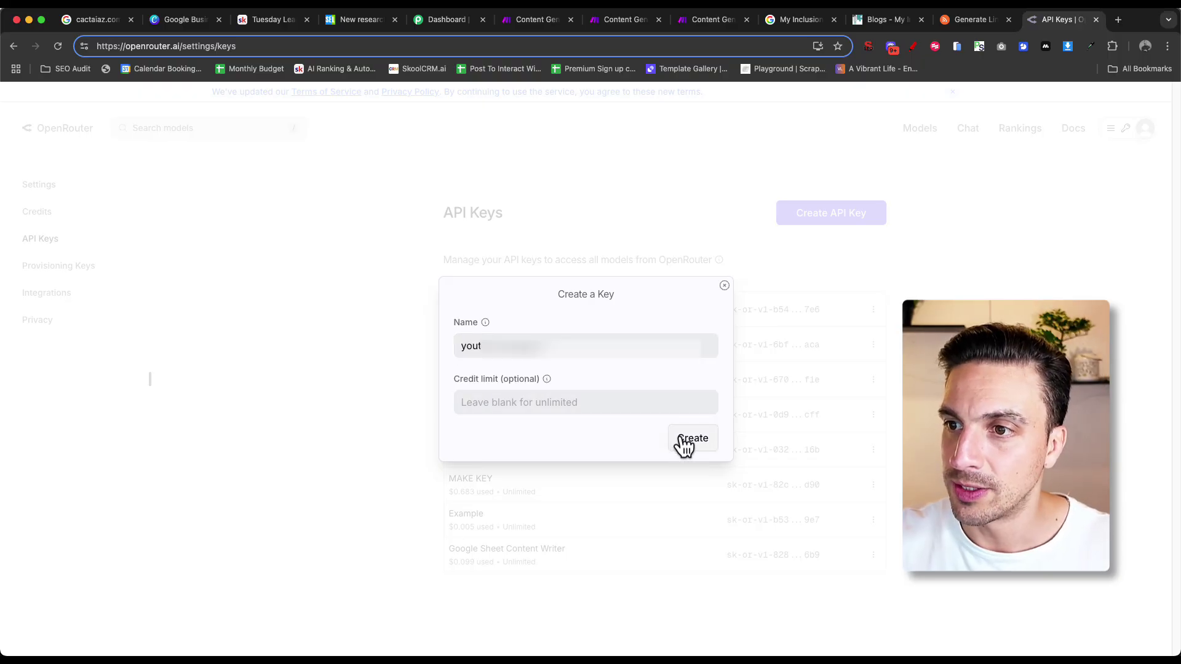
left_click(683, 439)
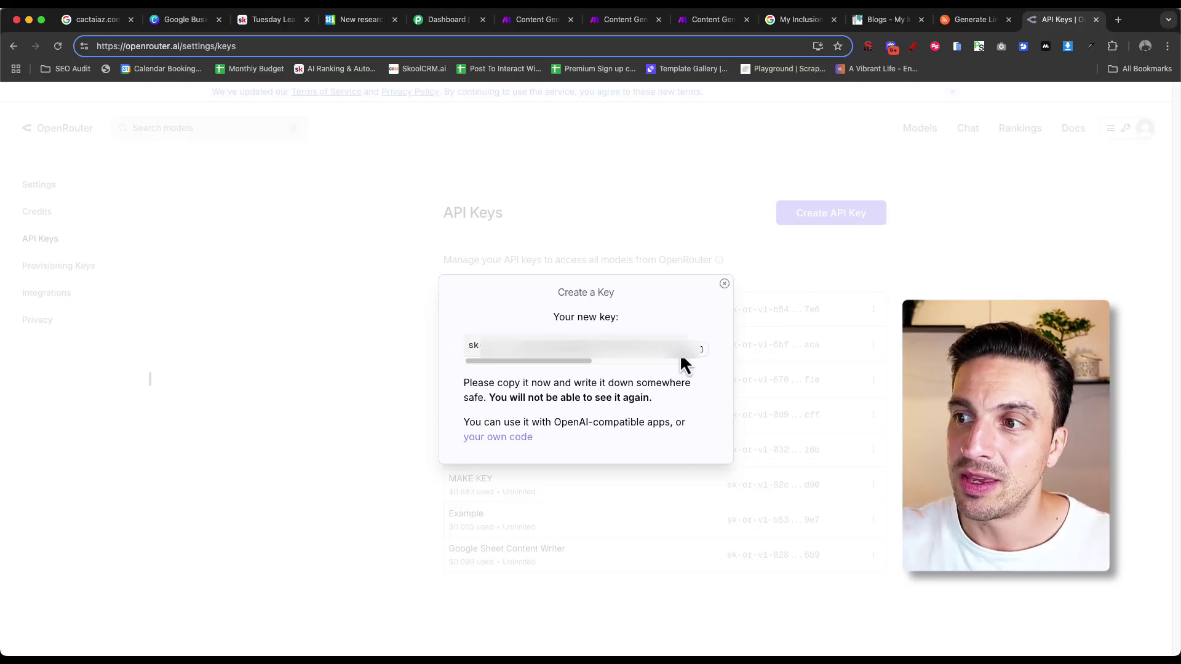
left_click(700, 350)
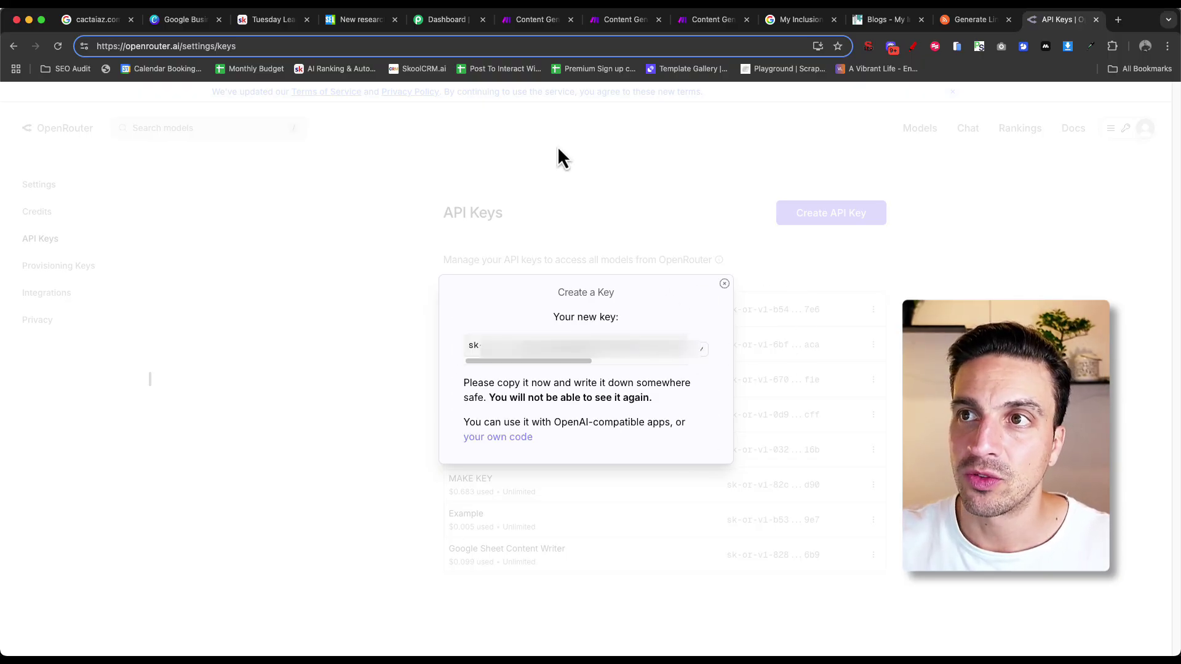
left_click(438, 29)
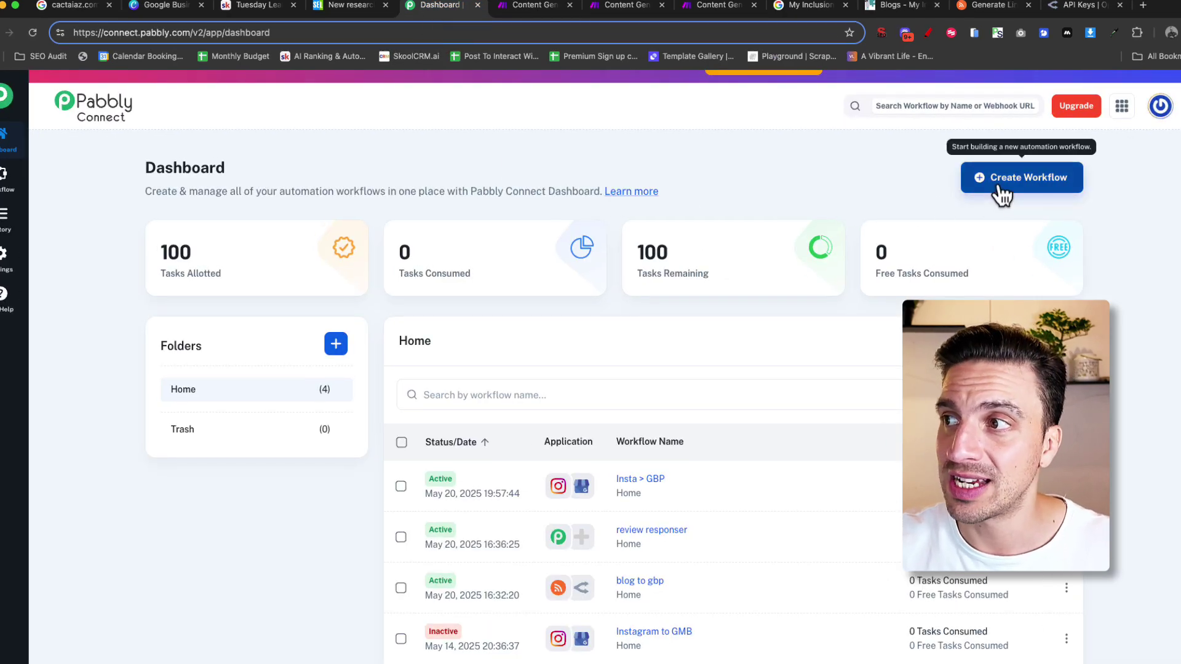
- Create a new Pabbly Connect workflow titled 'Blog to GBP'
left_click(1001, 195)
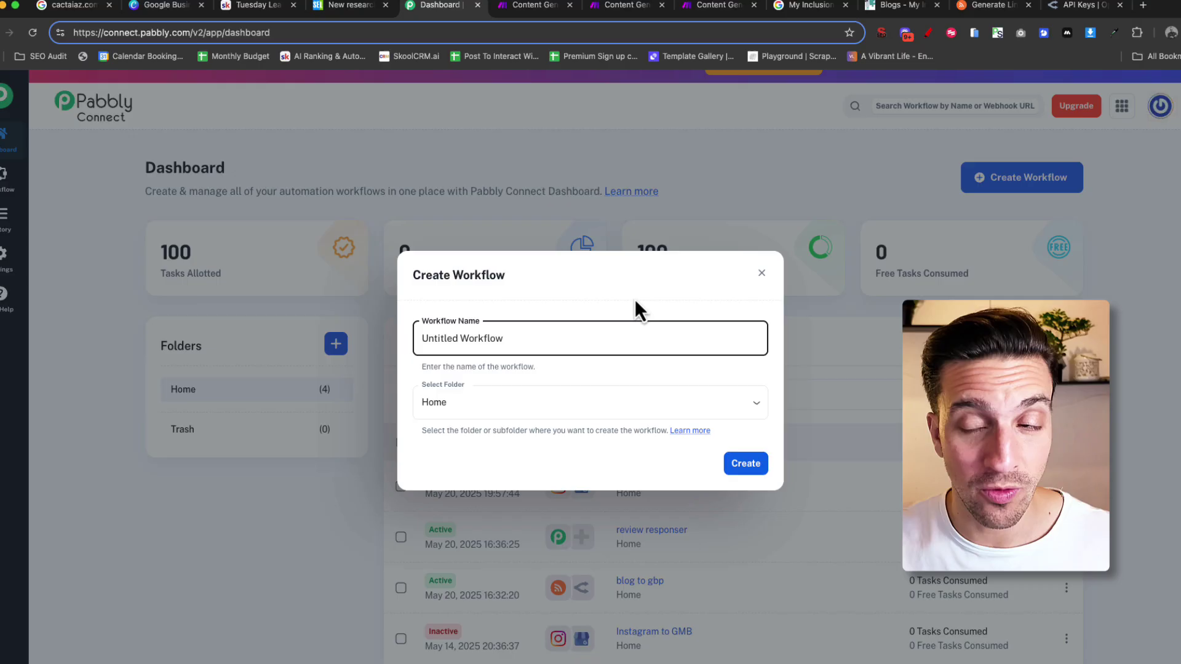
triple_click(564, 346)
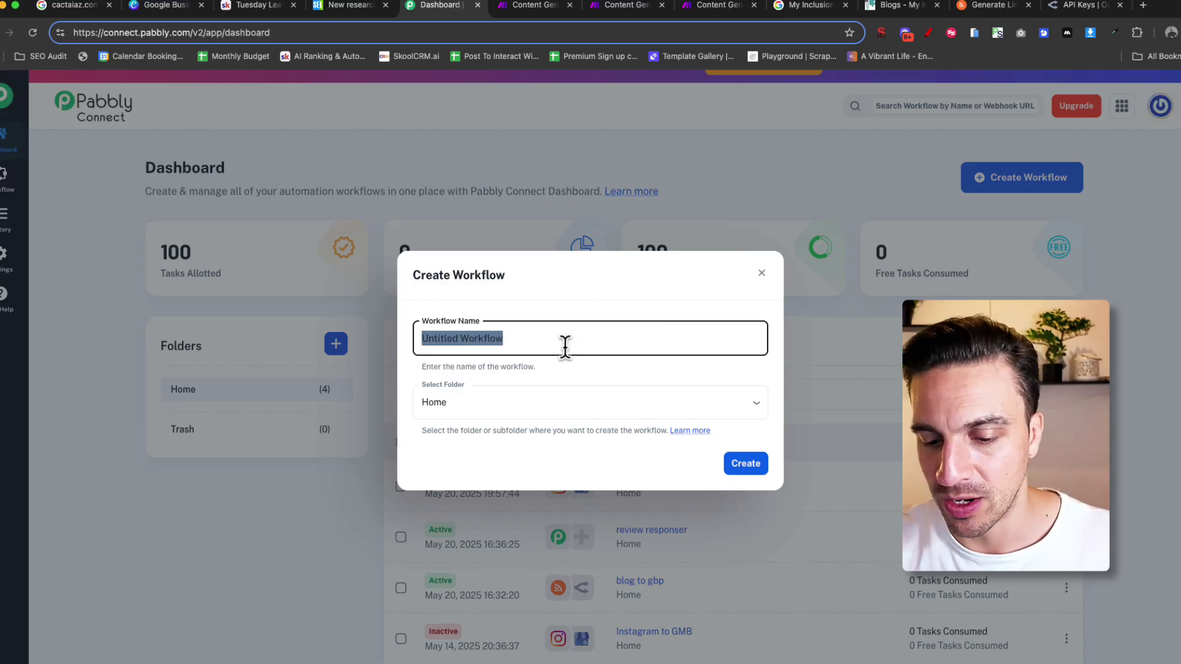
type("Blog to")
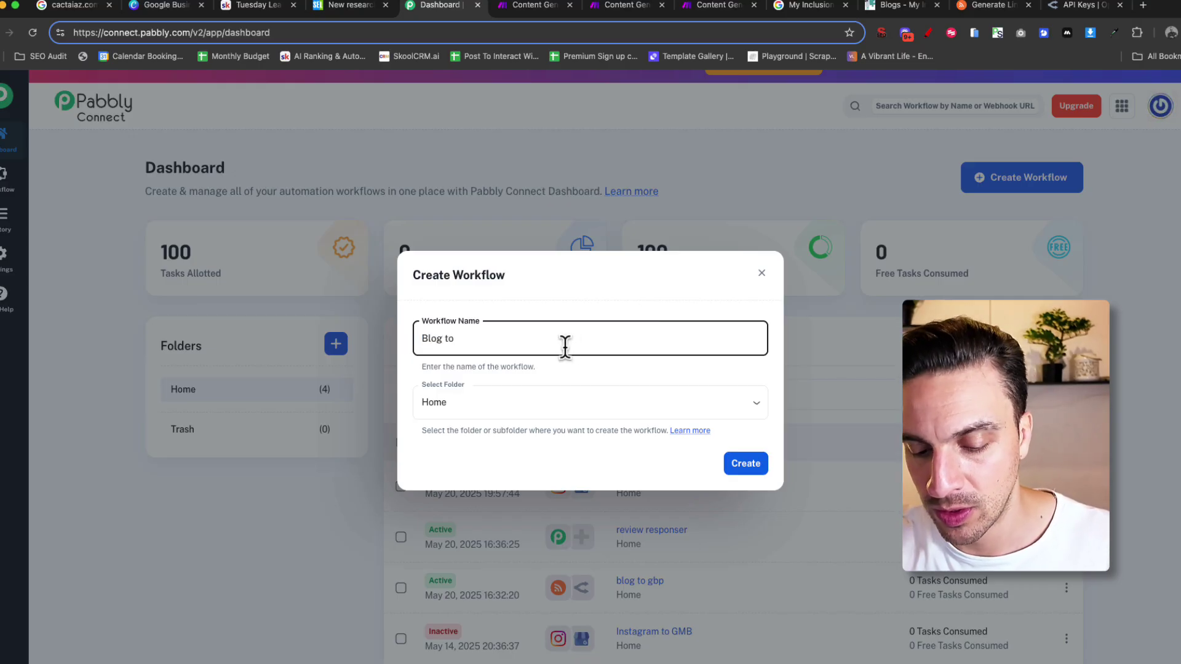
type(" GBP")
key("Return")
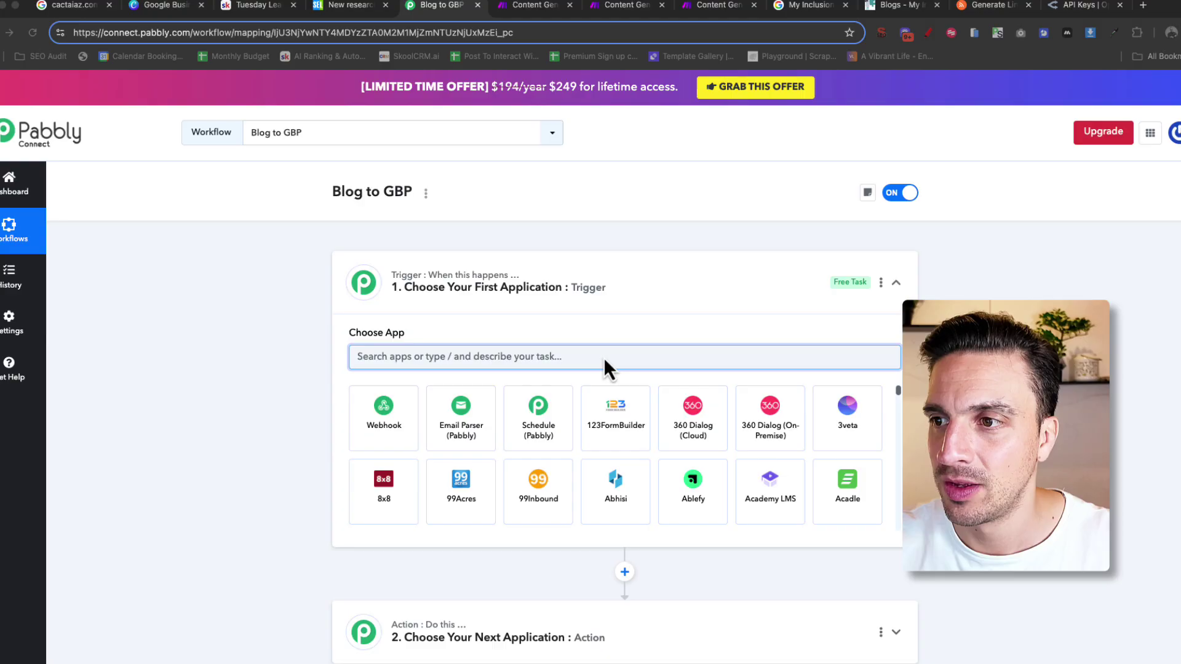
- Set the trigger to RSS (Pabbly) with the New Item in Feed event
type("rss")
left_click(364, 413)
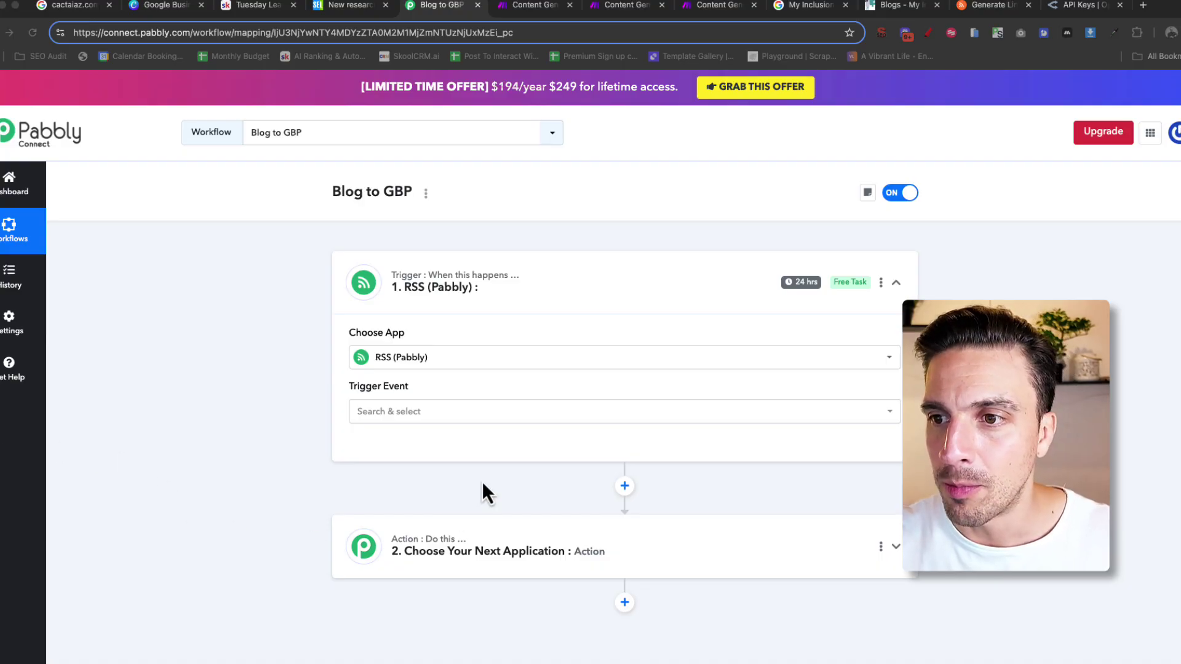
left_click(454, 410)
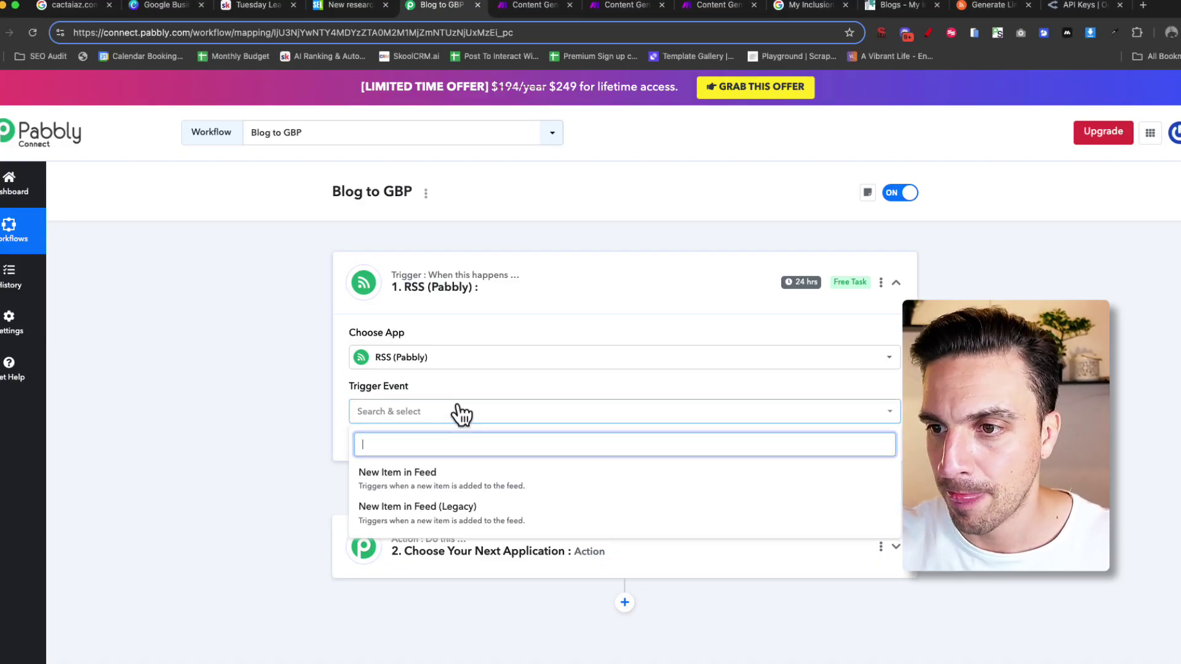
left_click(396, 485)
- Connect the trigger with the pasted blog feed URL and send a test request
scroll(409, 437, "down", 3)
left_click(363, 302)
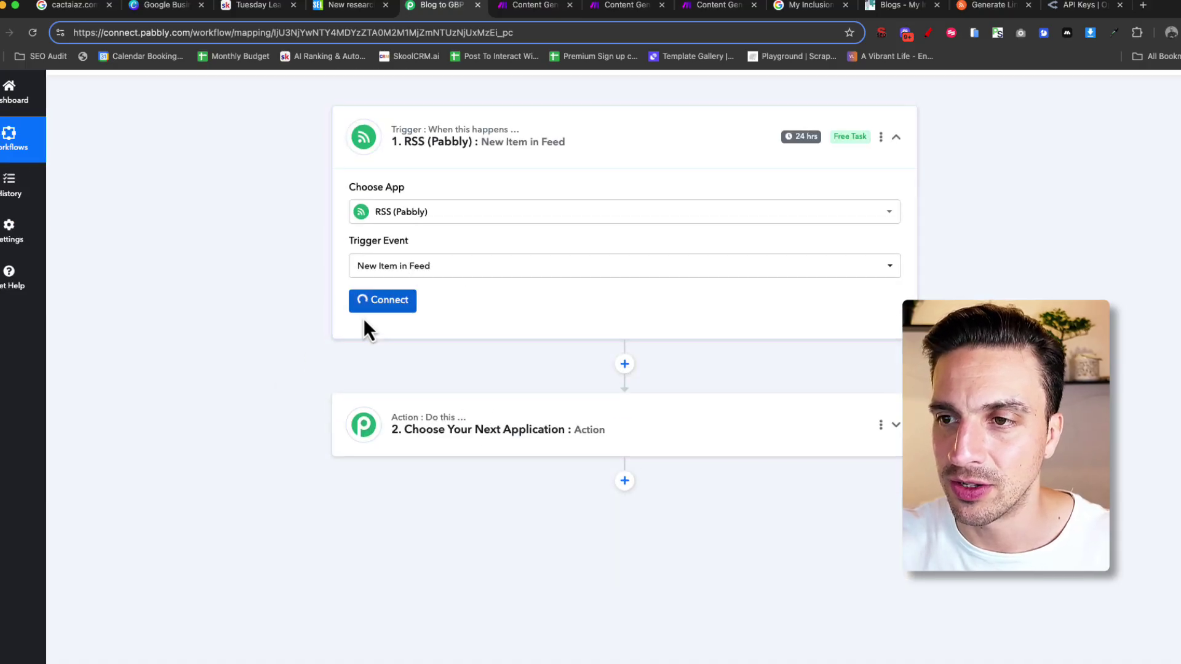
left_click(427, 373)
key("ctrl+v")
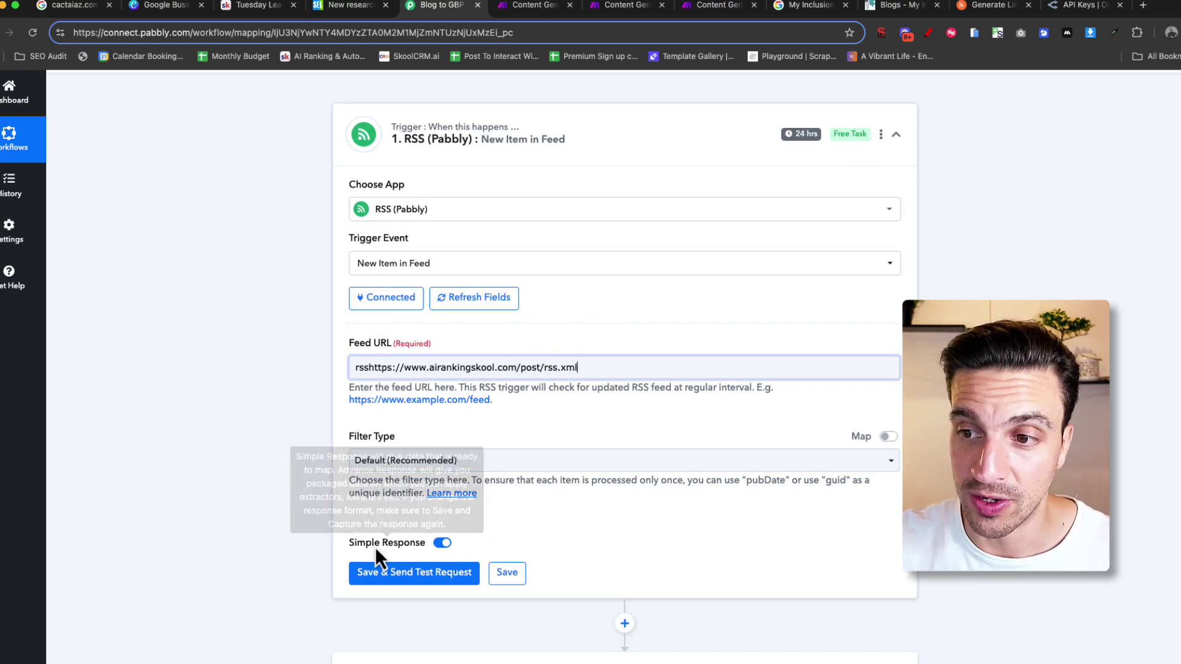
left_click(394, 576)
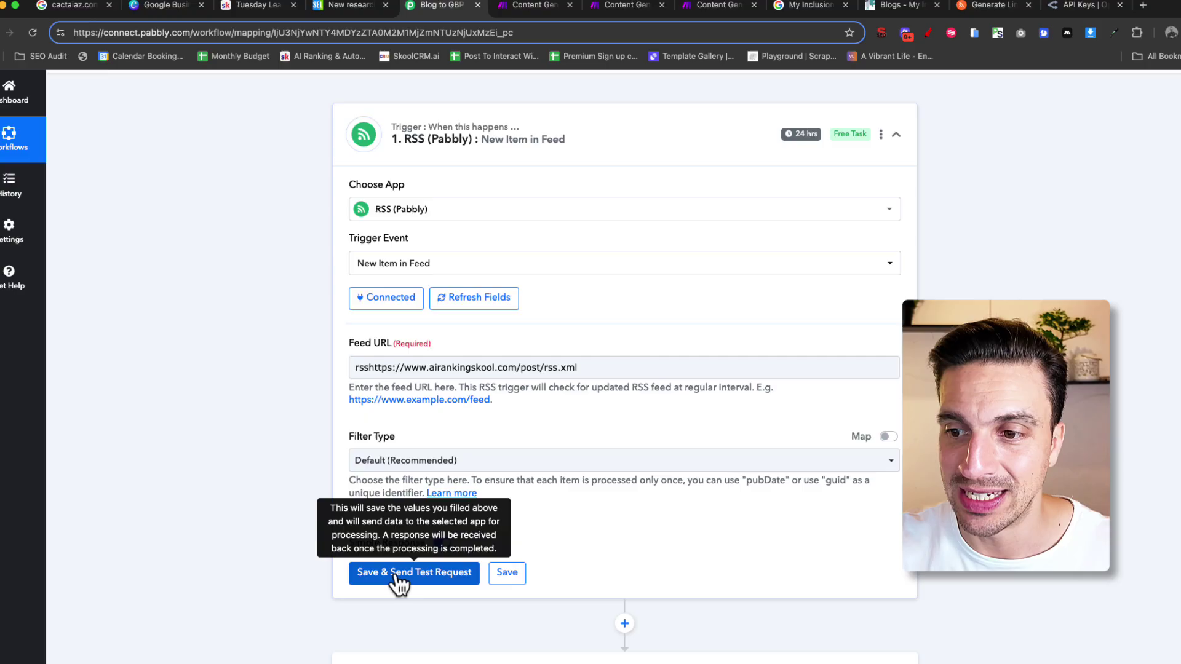
scroll(278, 478, "down", 5)
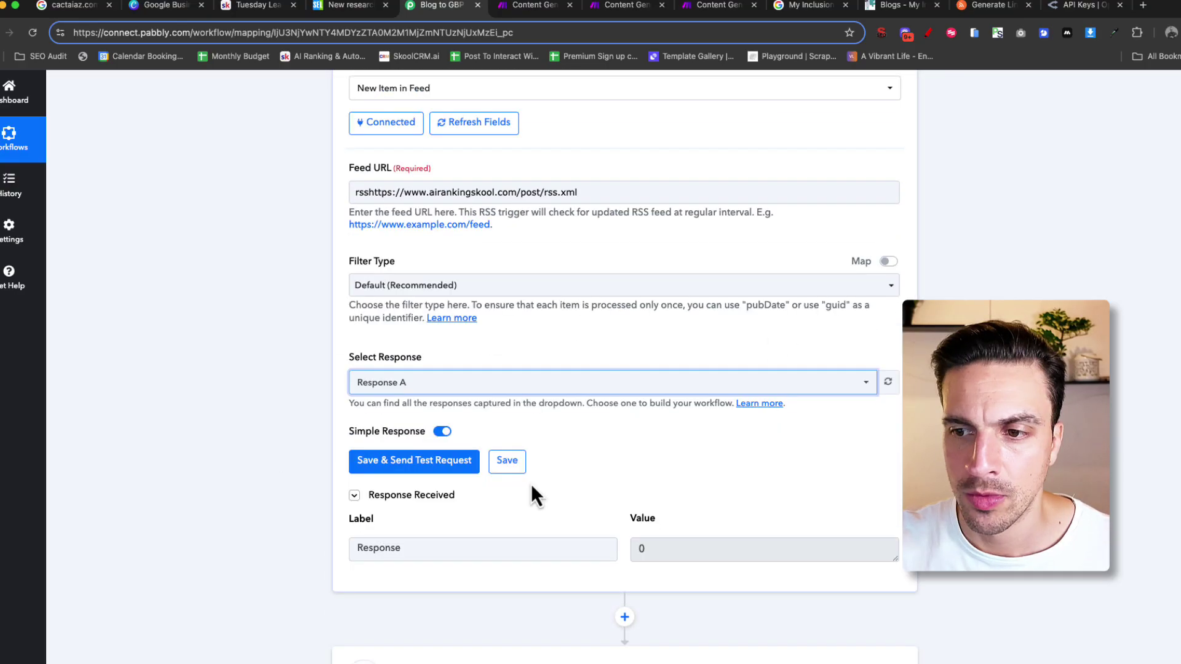
scroll(532, 487, "down", 5)
- Make the action step OpenRouter.ai with the Create Chat Completions event and begin connecting it
left_click(596, 332)
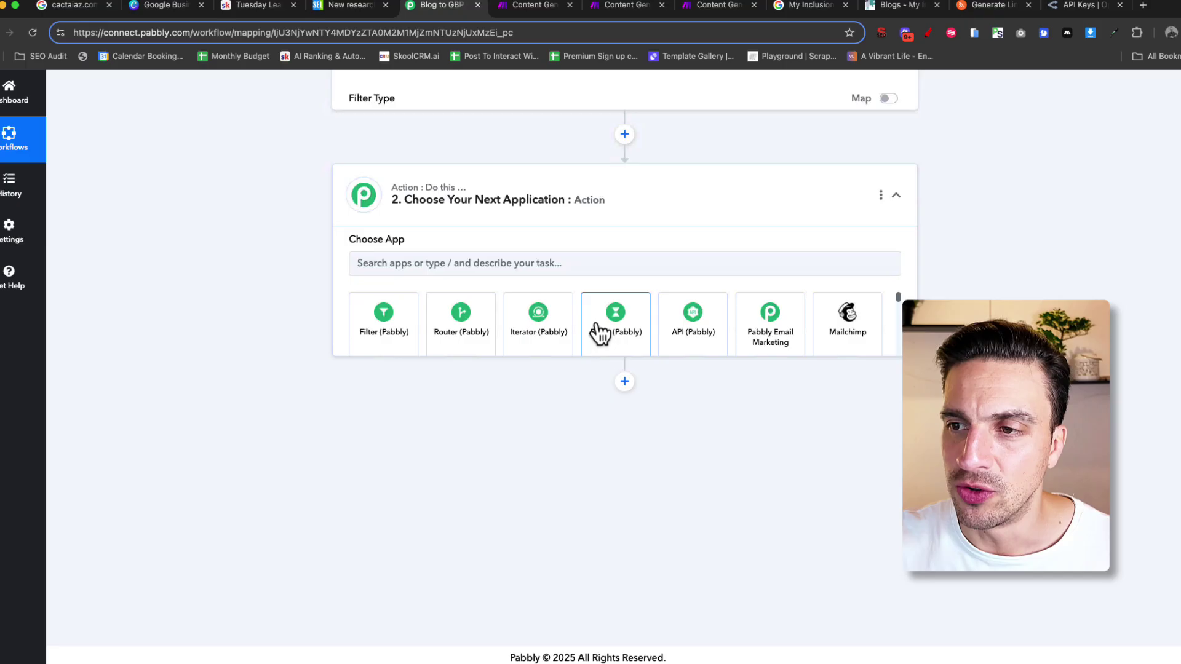
left_click(572, 288)
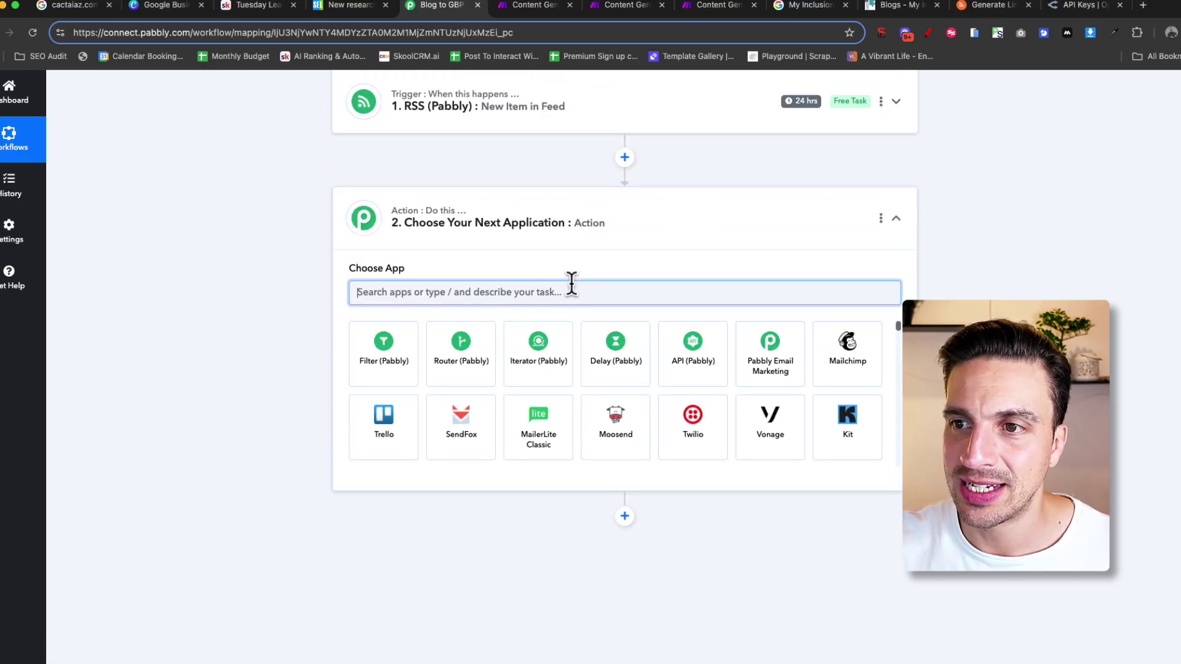
type("ope")
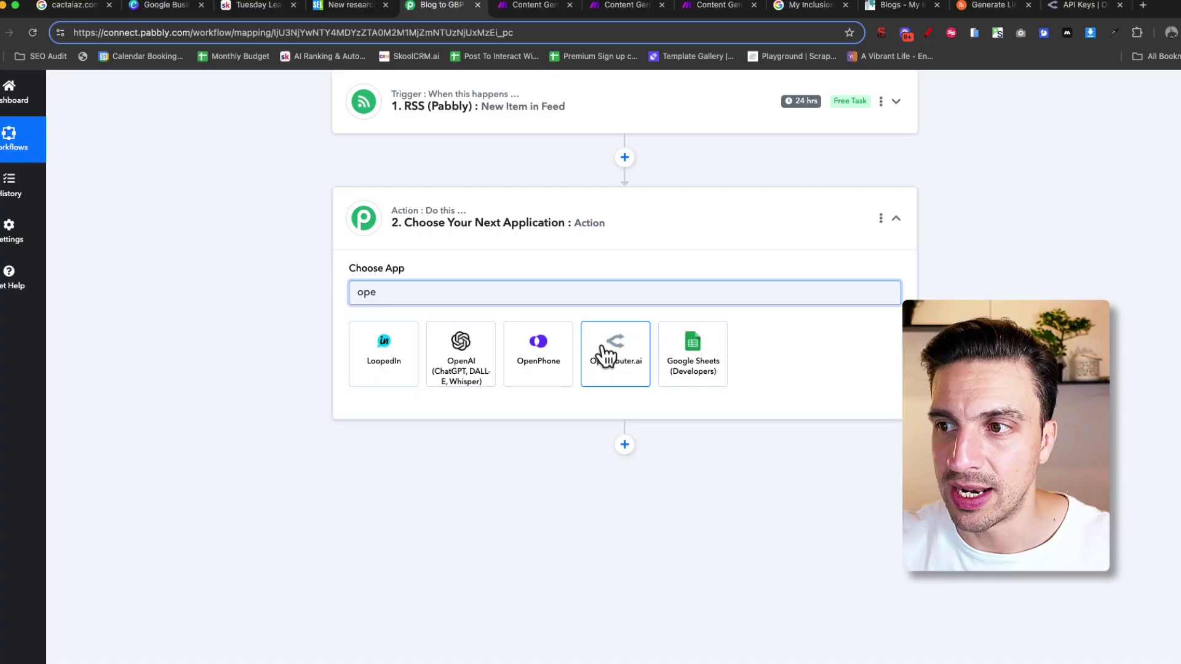
left_click(636, 380)
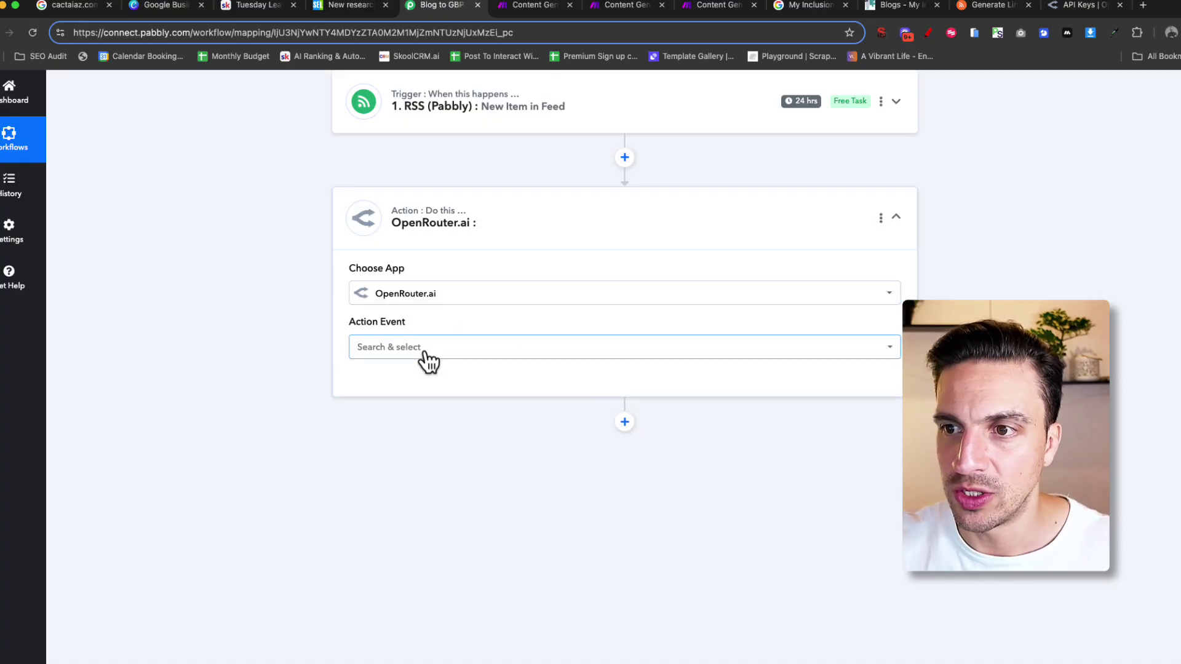
left_click(428, 361)
left_click(444, 422)
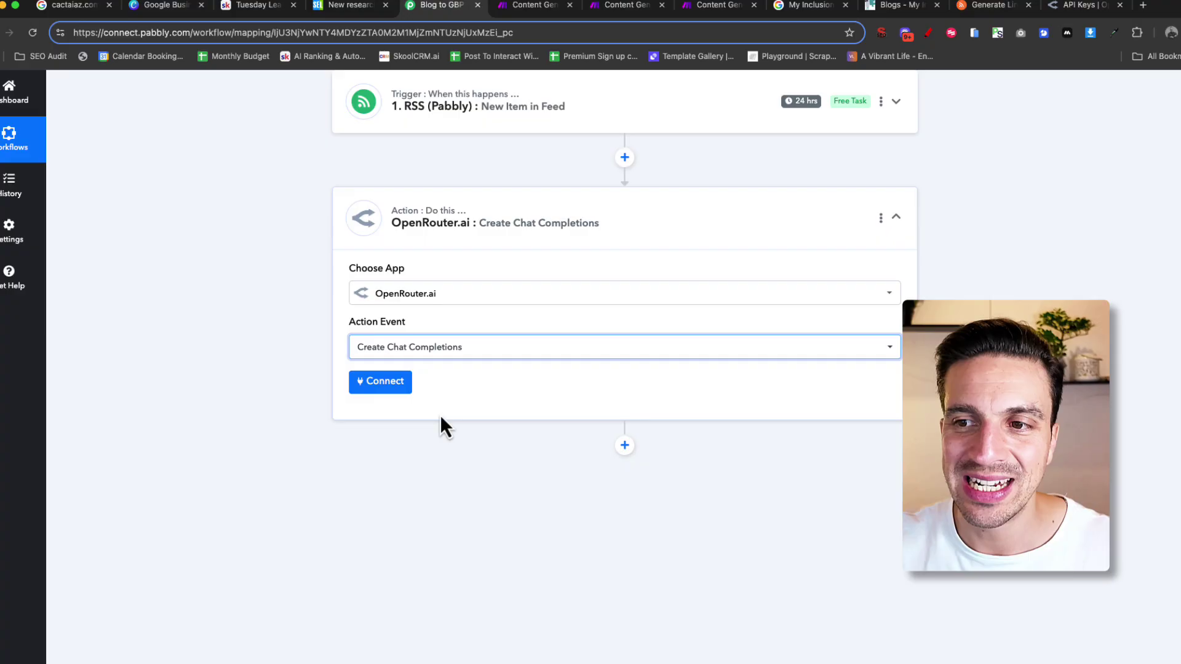
left_click(401, 386)
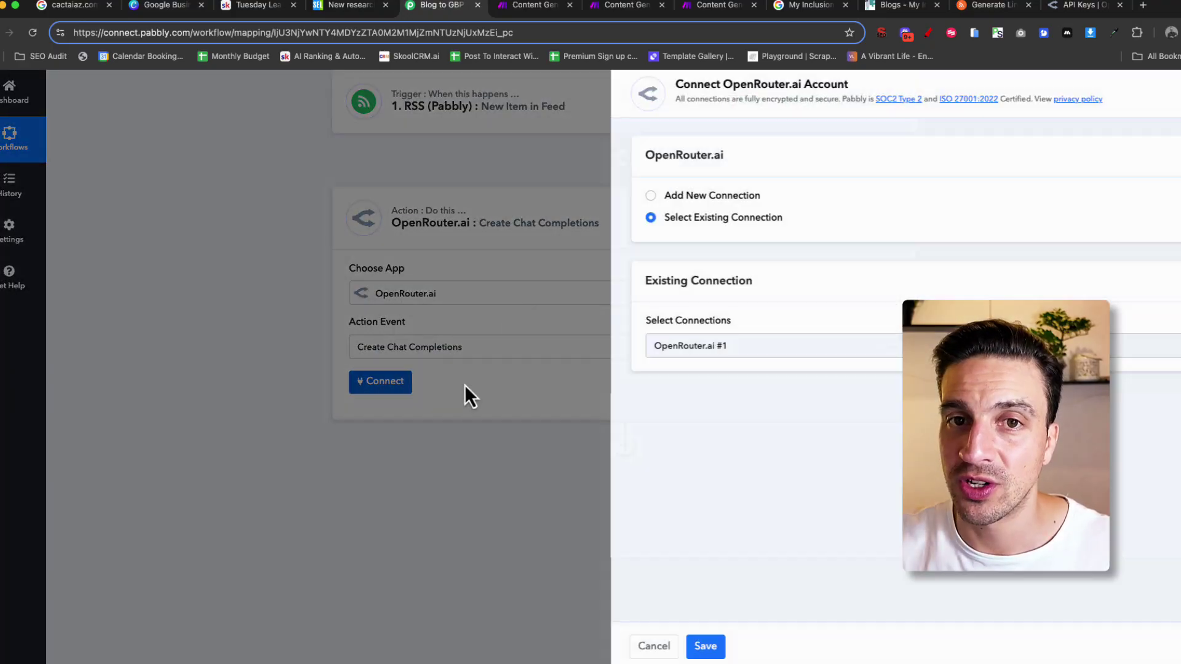
- Add a new OpenRouter.ai connection using the copied API key as the token and save it
left_click(672, 348)
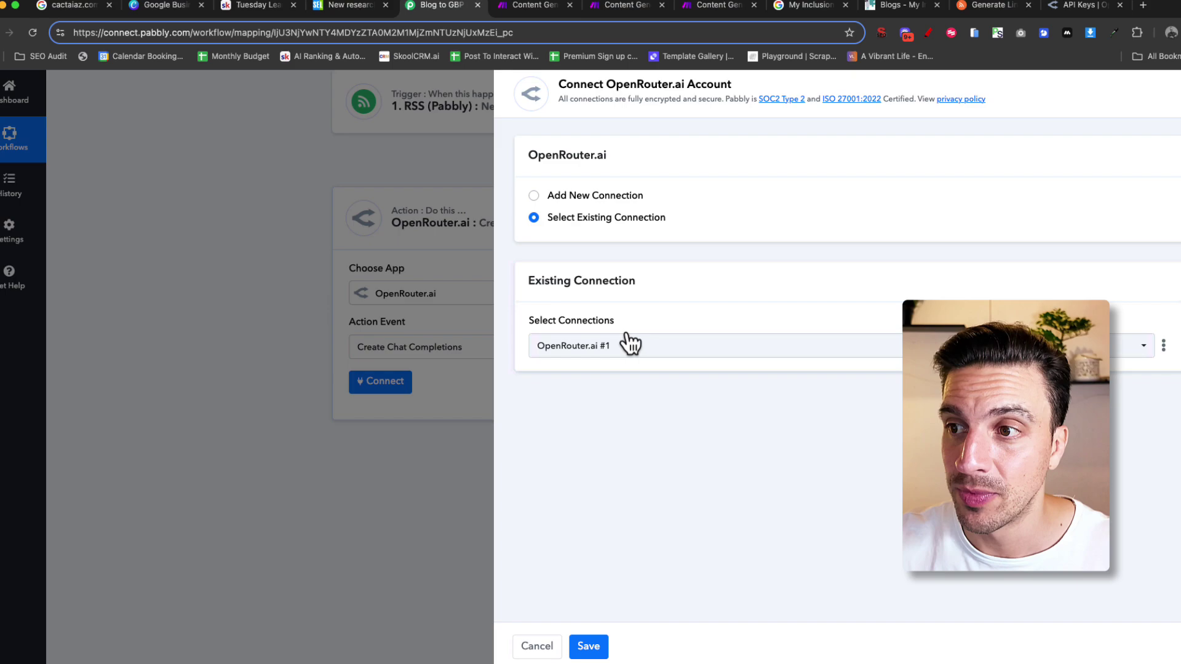
left_click(586, 195)
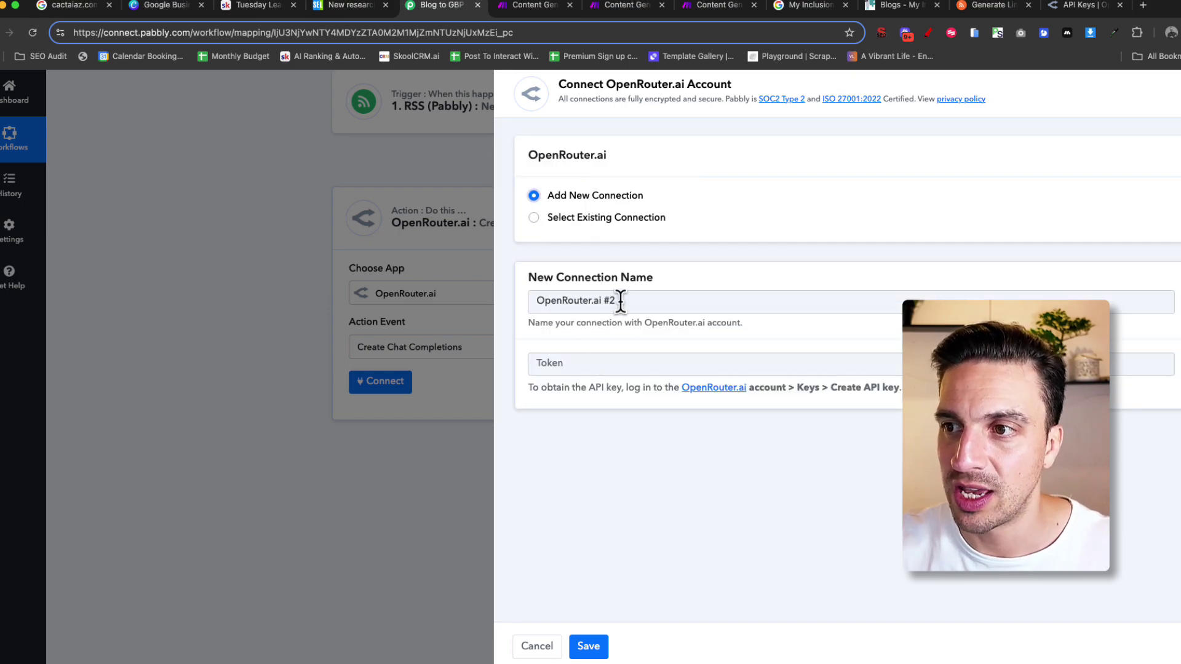
left_click(601, 363)
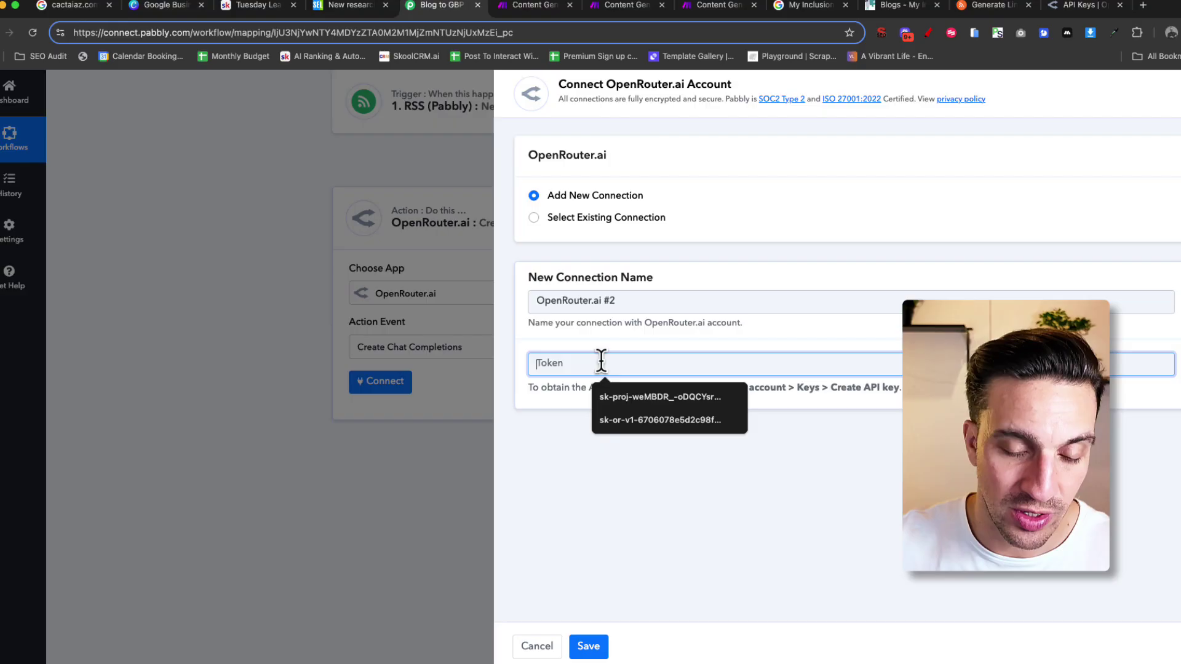
key("cmd+v")
key("cmd+z")
left_click(997, 34)
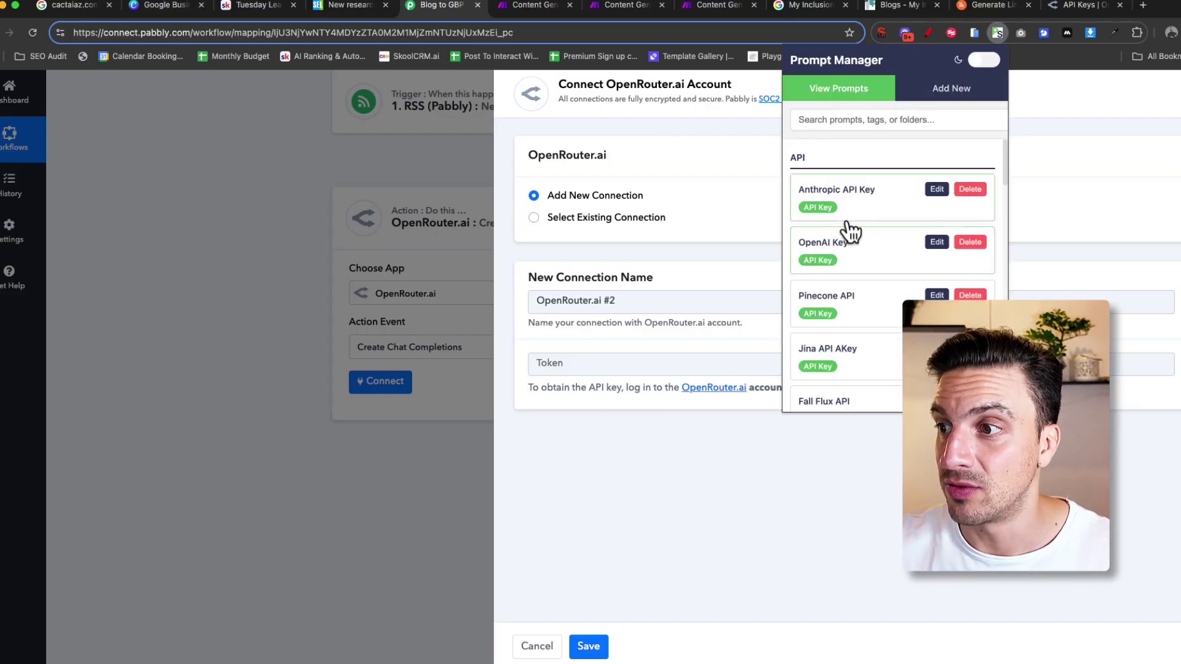
left_click(654, 369)
key("cmd+v")
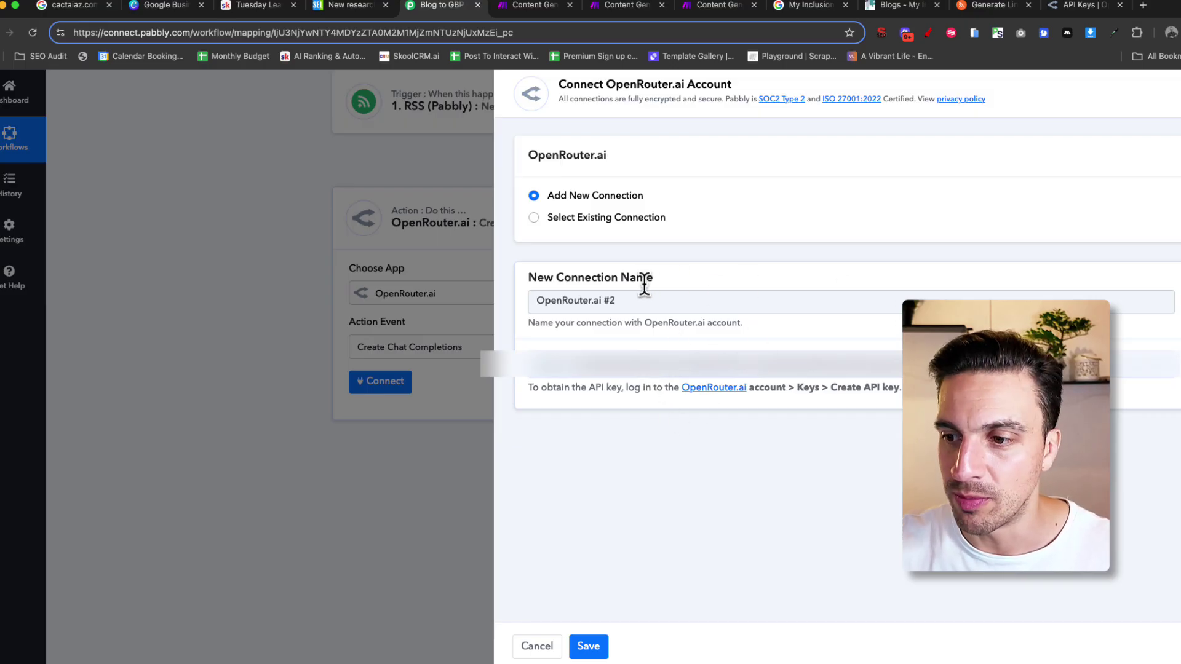
left_click(583, 651)
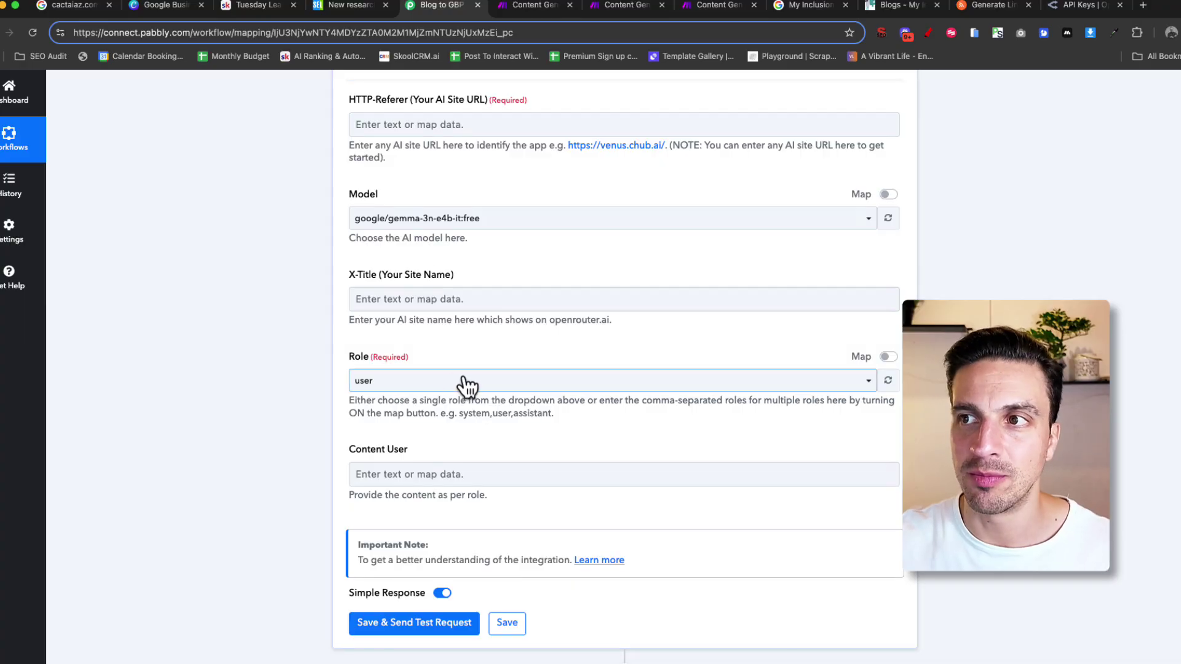
- Choose perplexity/sonar-pro as the chat completion model
scroll(466, 385, "up", 5)
left_click(477, 420)
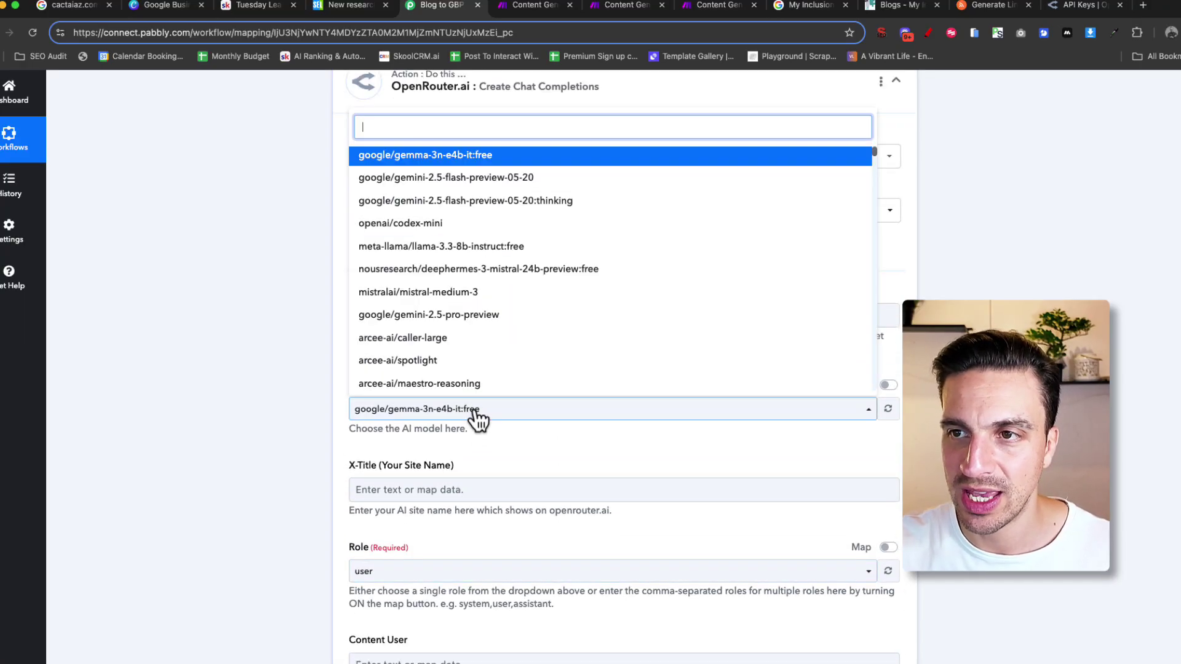
type("perpl")
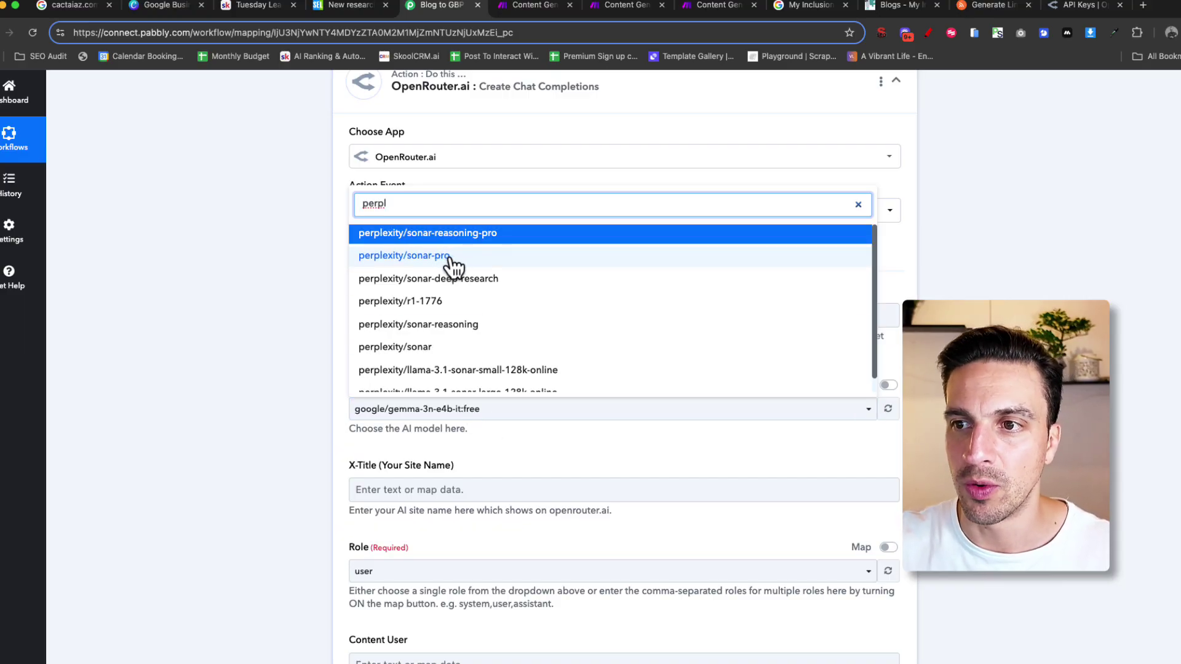
left_click(452, 256)
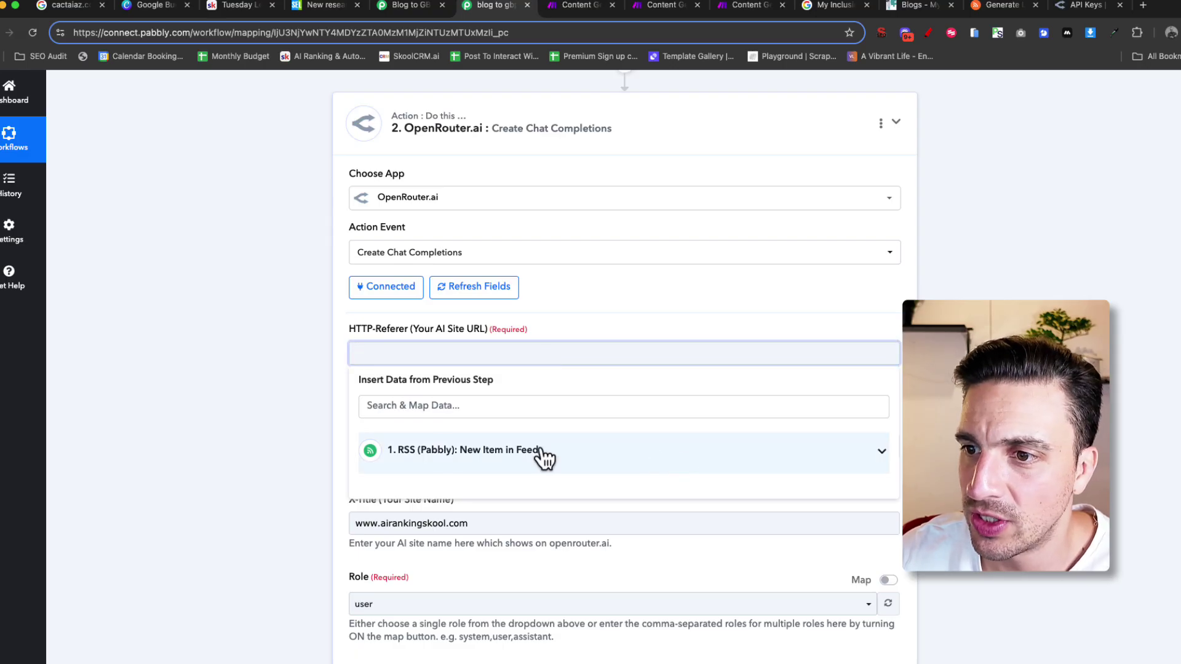
- Map the RSS New Item in Feed Guid into the HTTP-Referer field
left_click(474, 455)
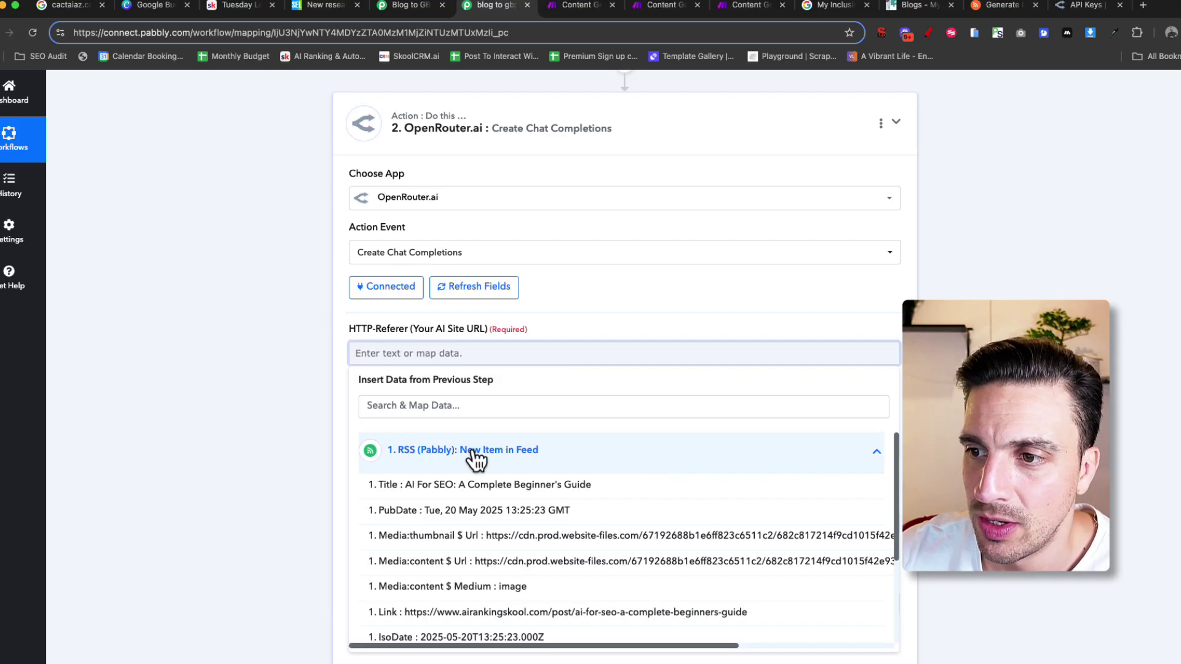
scroll(580, 369, "down", 2)
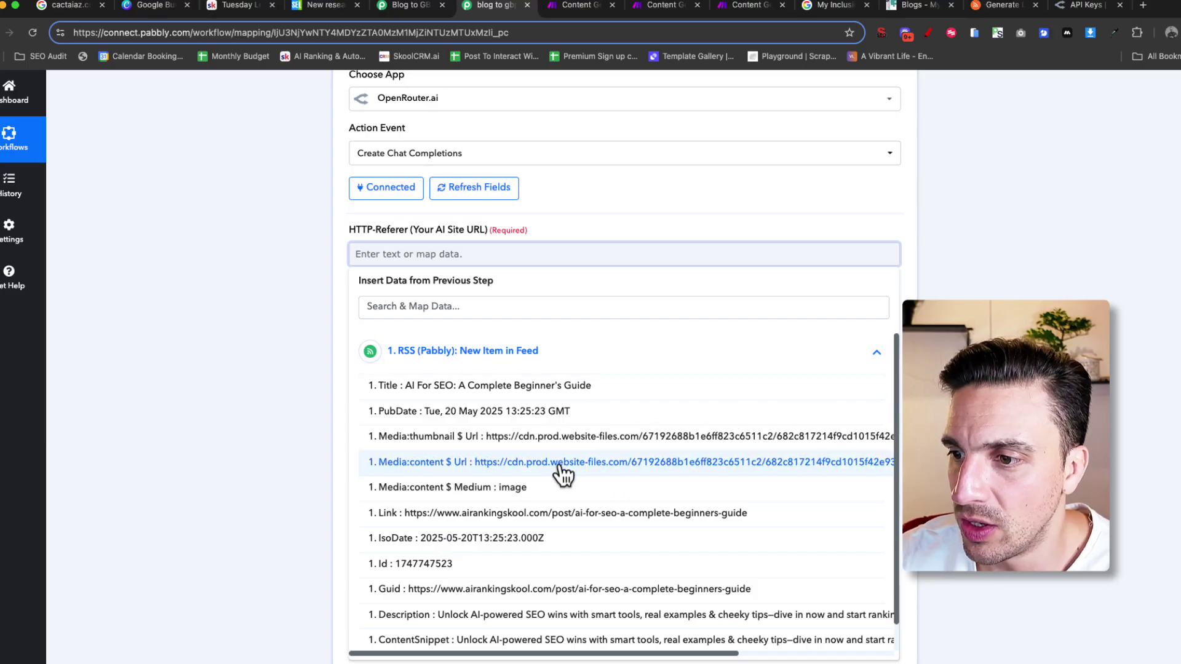
scroll(562, 475, "down", 1)
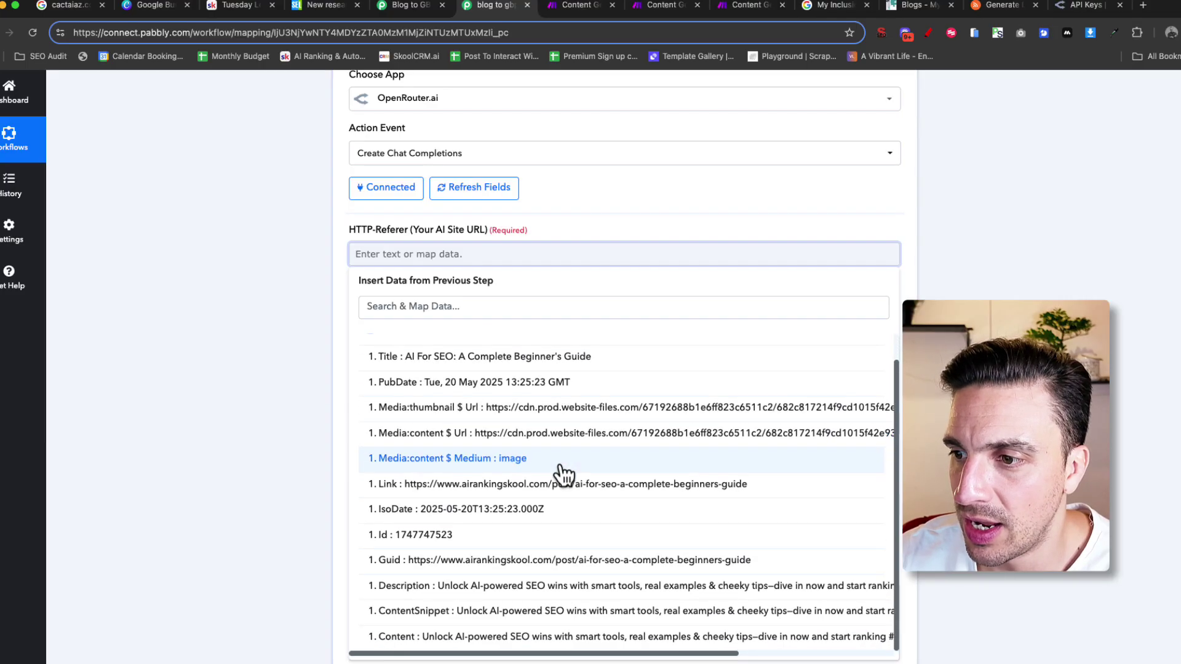
left_click(609, 559)
left_click(260, 459)
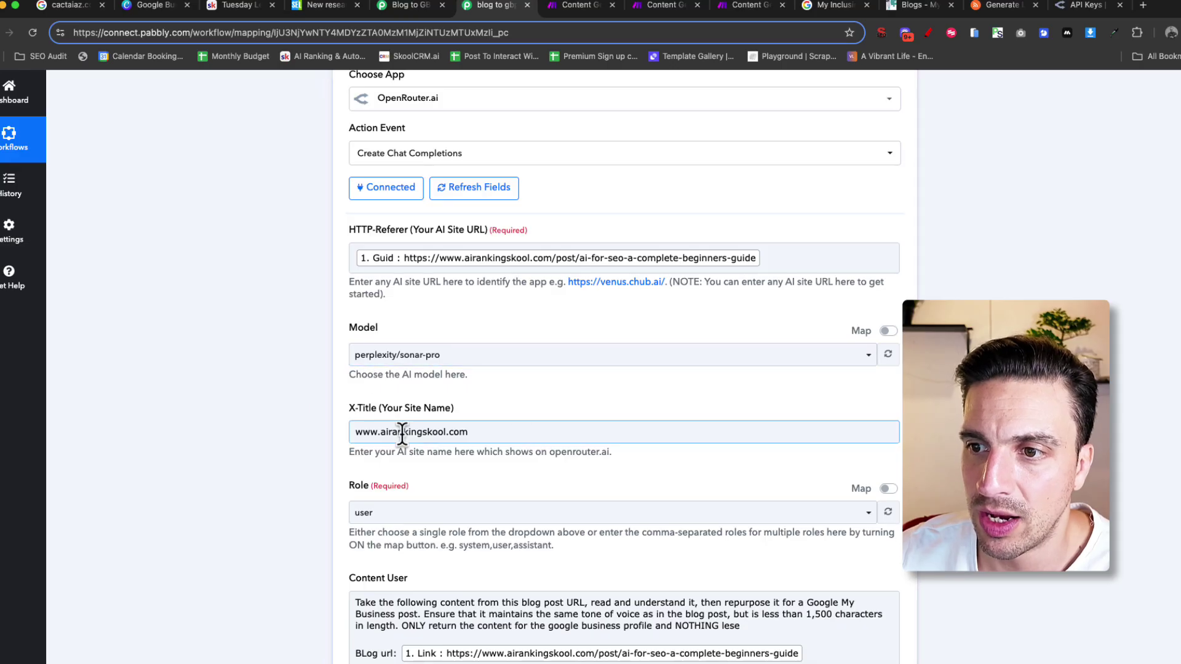
left_click(364, 431)
scroll(218, 438, "down", 2)
left_click(279, 323)
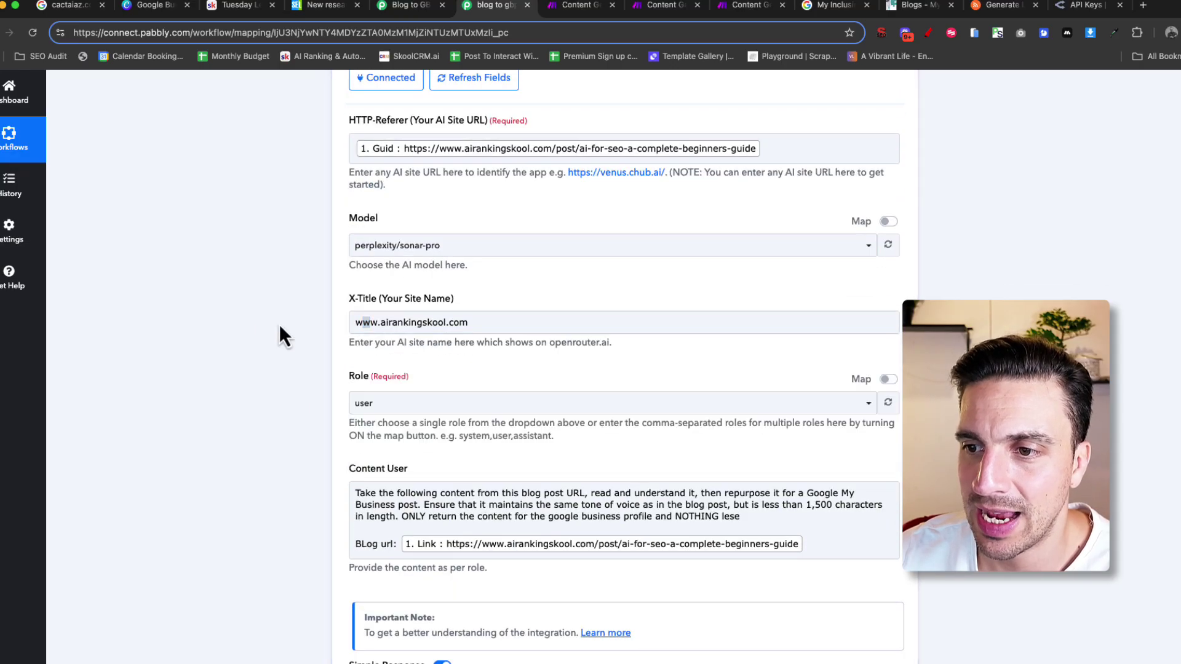
scroll(474, 384, "down", 1)
scroll(474, 384, "down", 2)
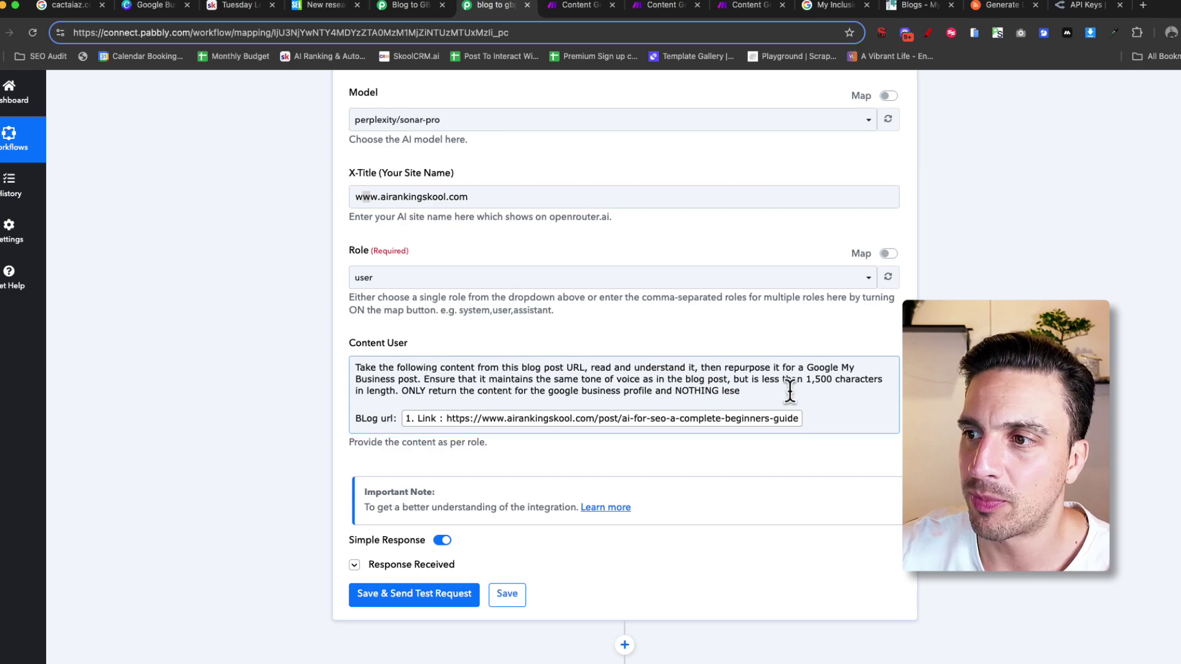
- Fix the prompt typos, changing 'lese' to 'else.' and 'BLog url' to 'Blog url'
left_click_drag(789, 391, 510, 365)
left_click_drag(388, 365, 388, 365)
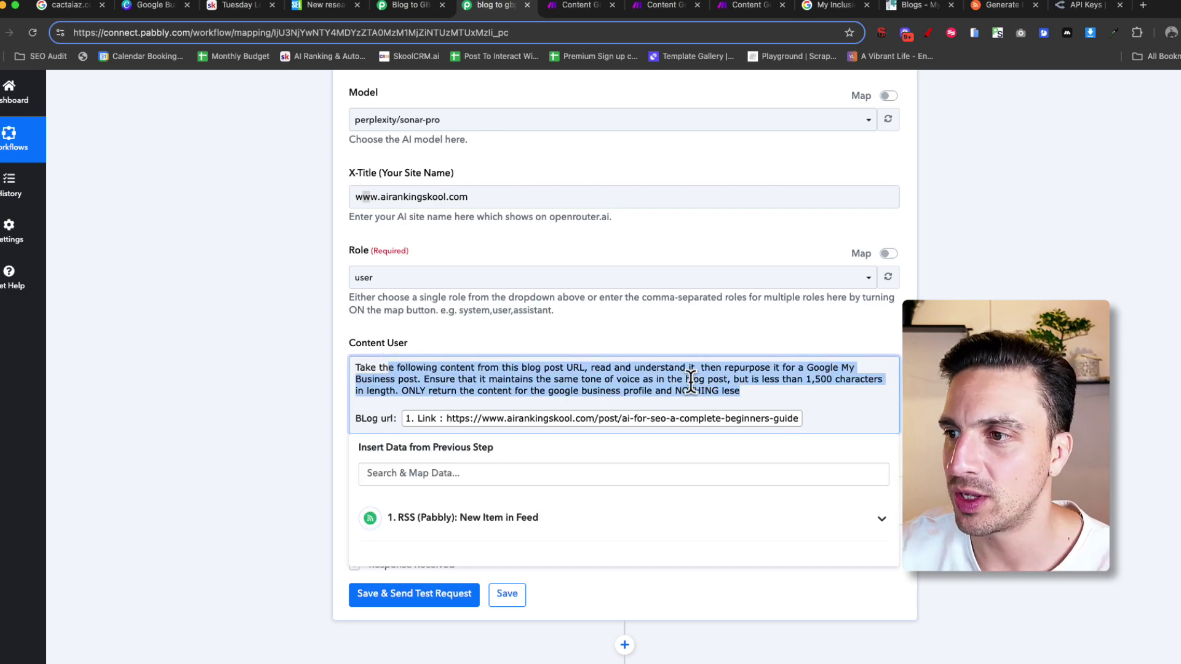
double_click(730, 394)
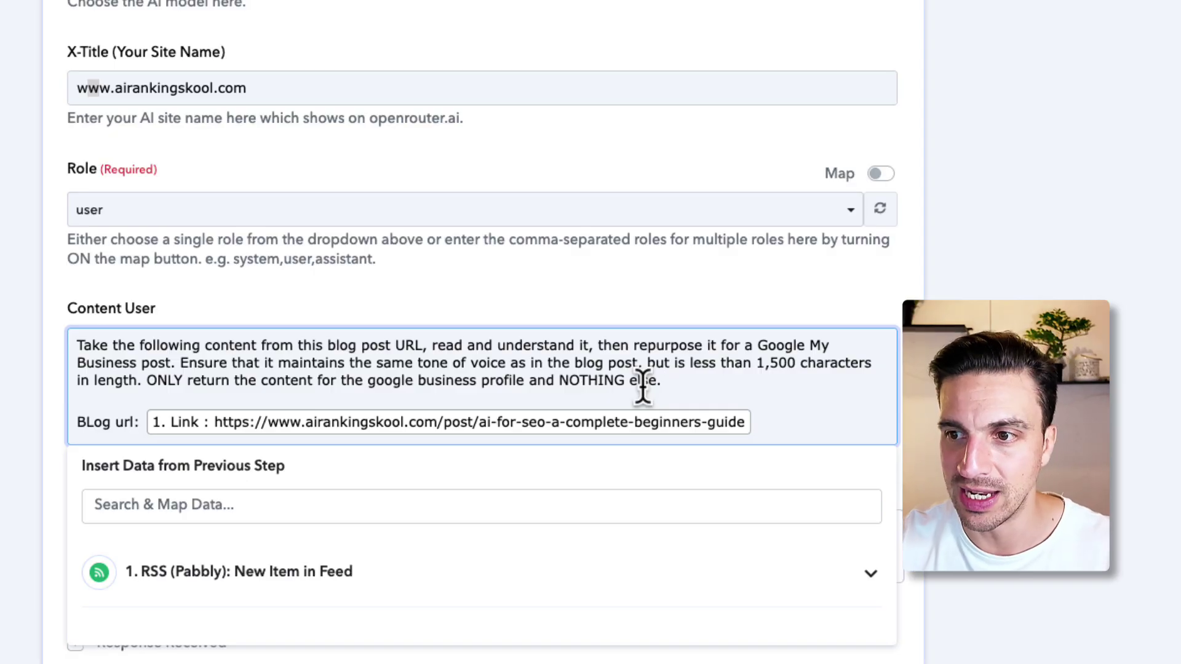
left_click(861, 417)
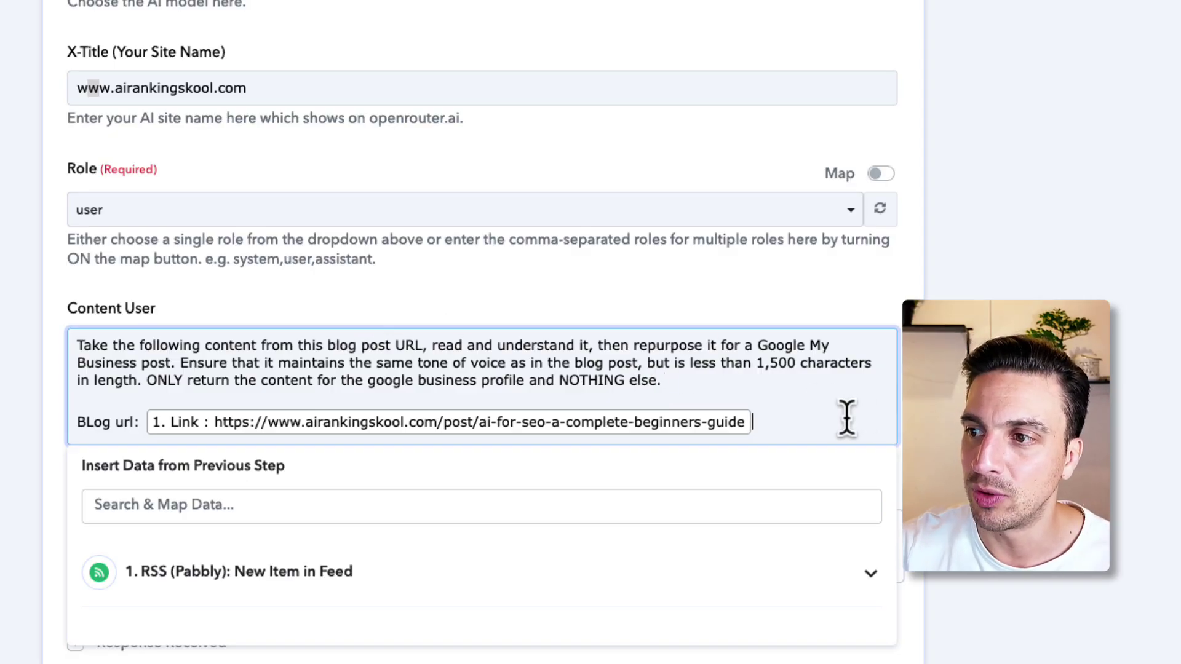
left_click(88, 421)
key("BackSpace")
type("l")
left_click(395, 443)
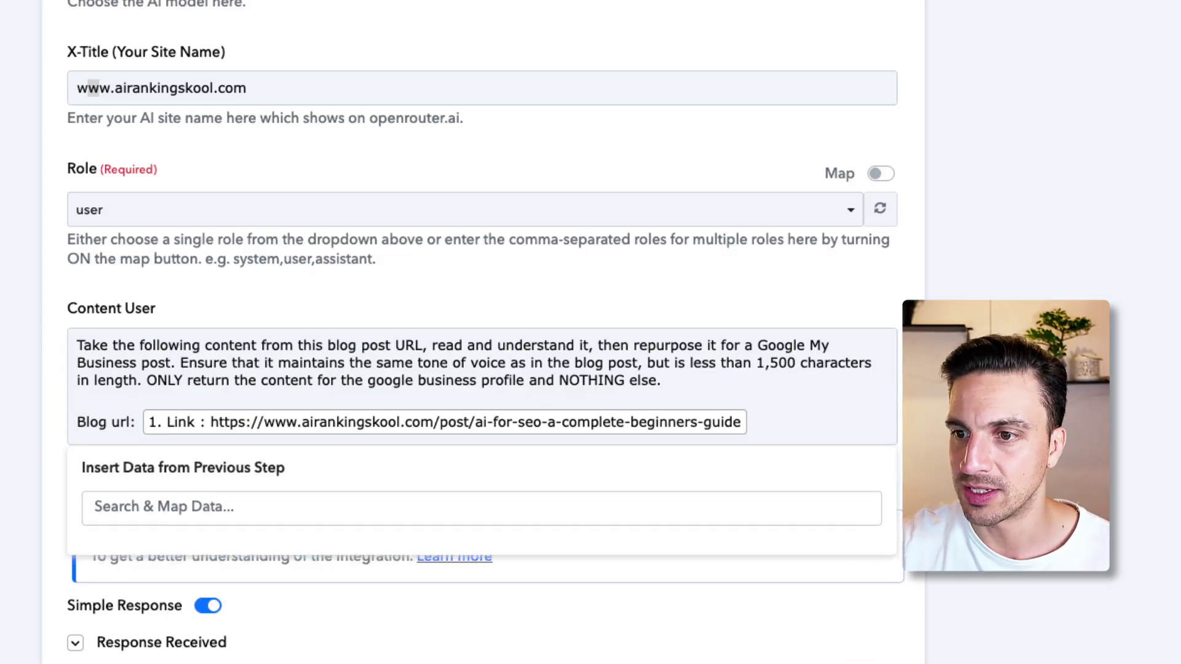
scroll(369, 369, "down", 4)
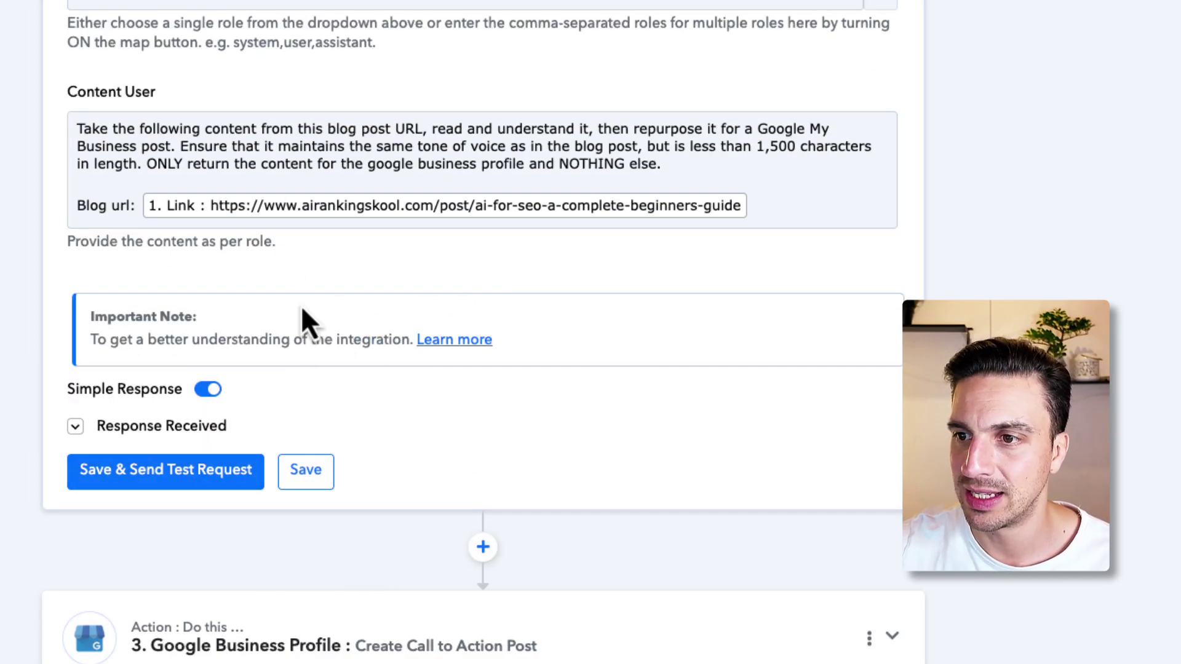
scroll(387, 330, "up", 2)
scroll(387, 329, "up", 2)
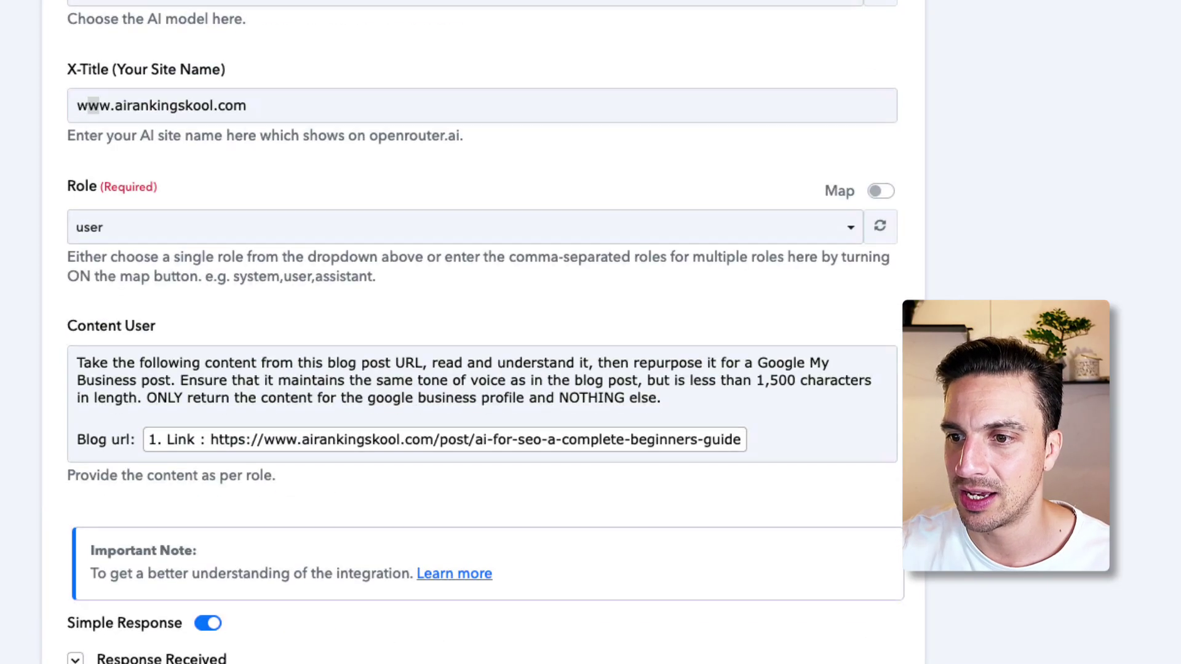
- Save the OpenRouter step and send a test request
scroll(46, 484, "down", 4)
left_click(89, 488)
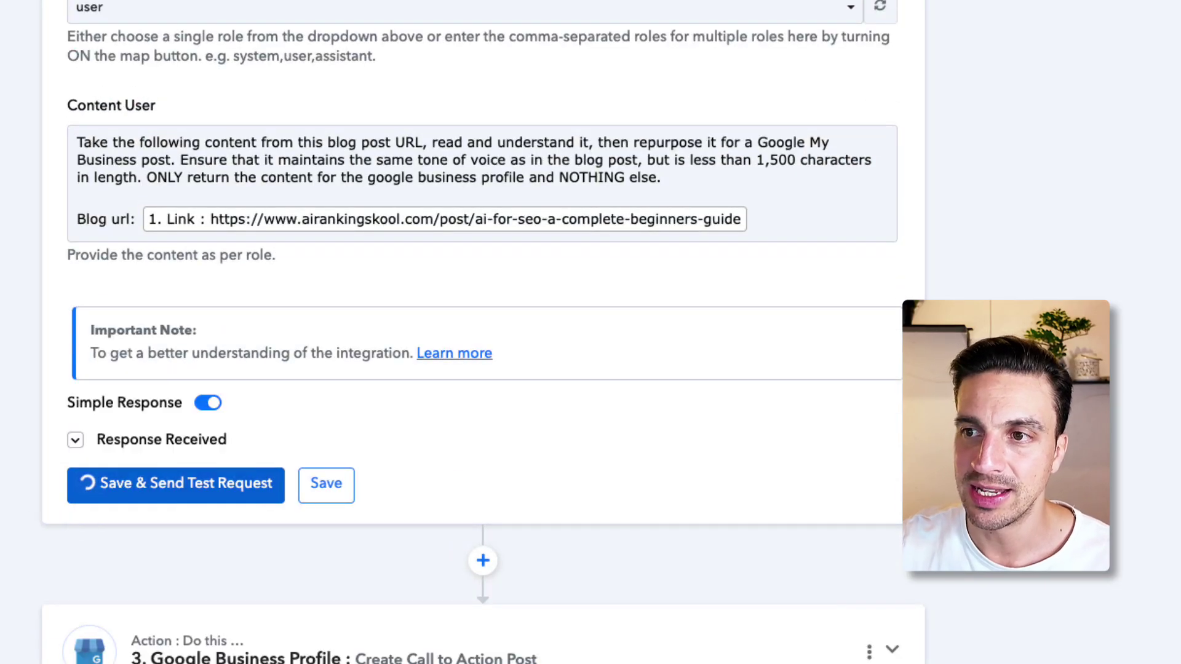
scroll(31, 435, "down", 4)
scroll(31, 435, "up", 5)
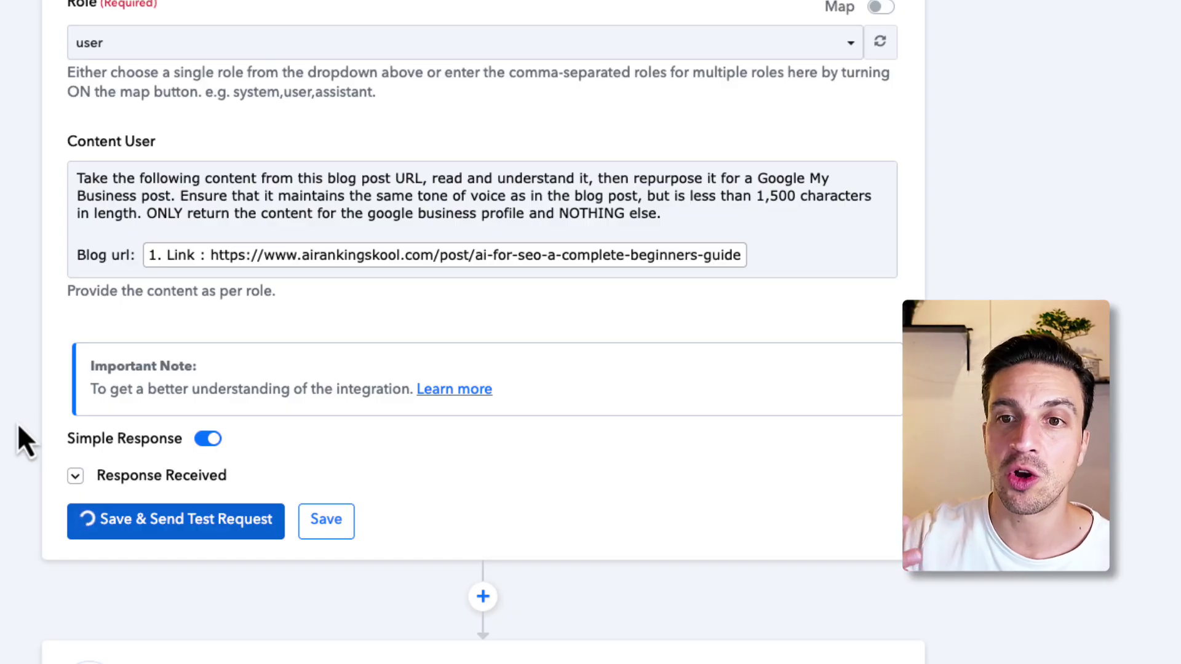
scroll(544, 405, "down", 1)
scroll(555, 412, "down", 1)
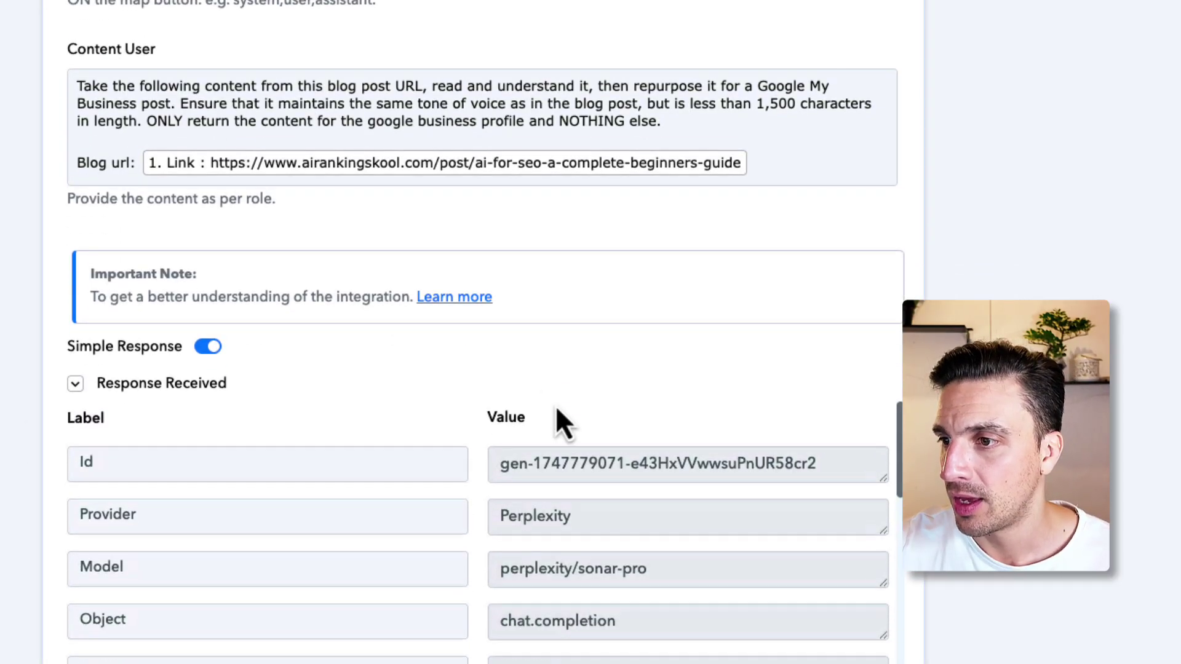
scroll(627, 408, "down", 4)
scroll(693, 572, "up", 8)
scroll(922, 529, "down", 10)
scroll(870, 414, "down", 4)
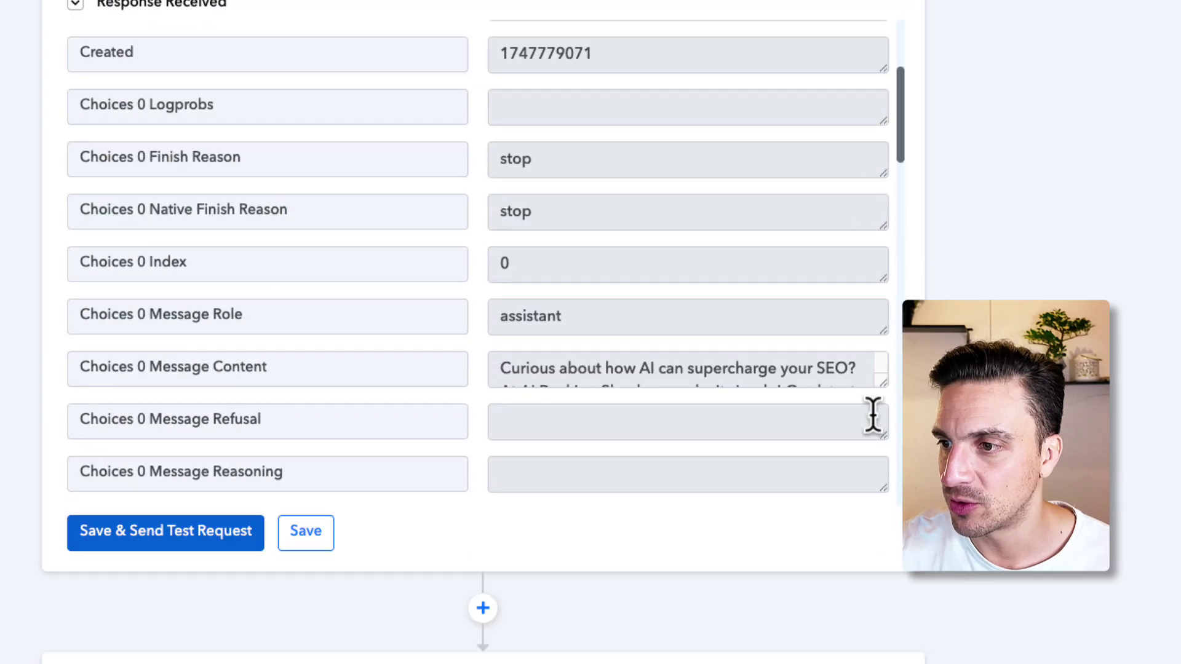
- Enlarge the Choices 0 Message Content box to read the sonar-pro reply
left_click_drag(883, 386, 861, 510)
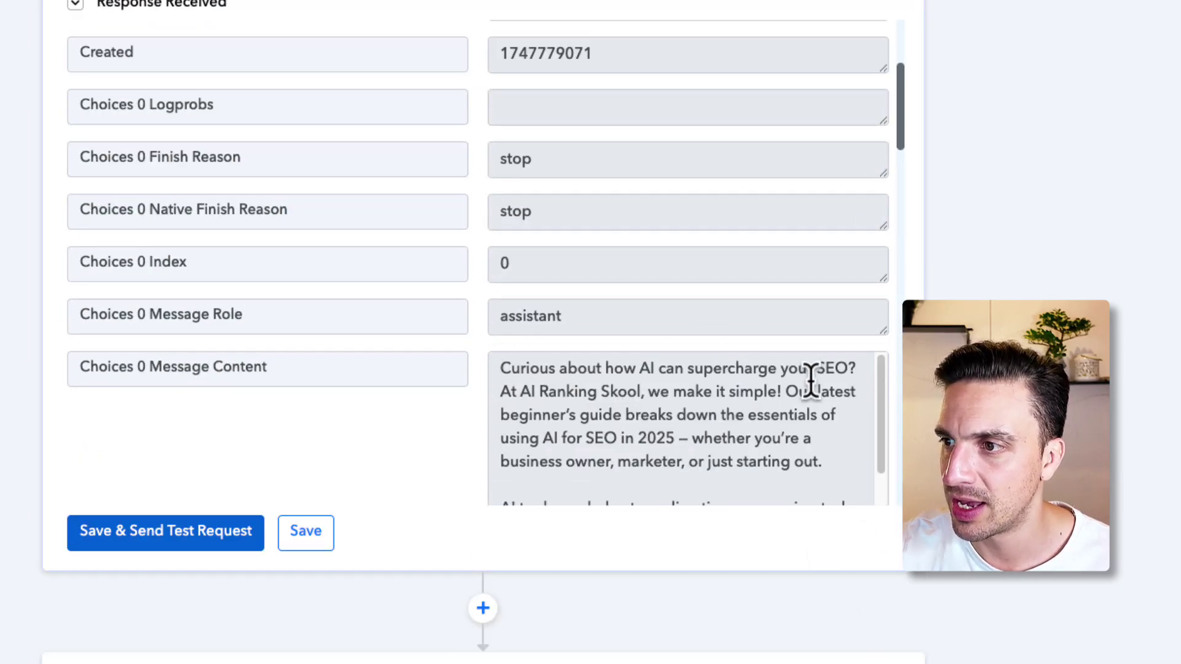
scroll(713, 393, "down", 1)
scroll(713, 391, "down", 5)
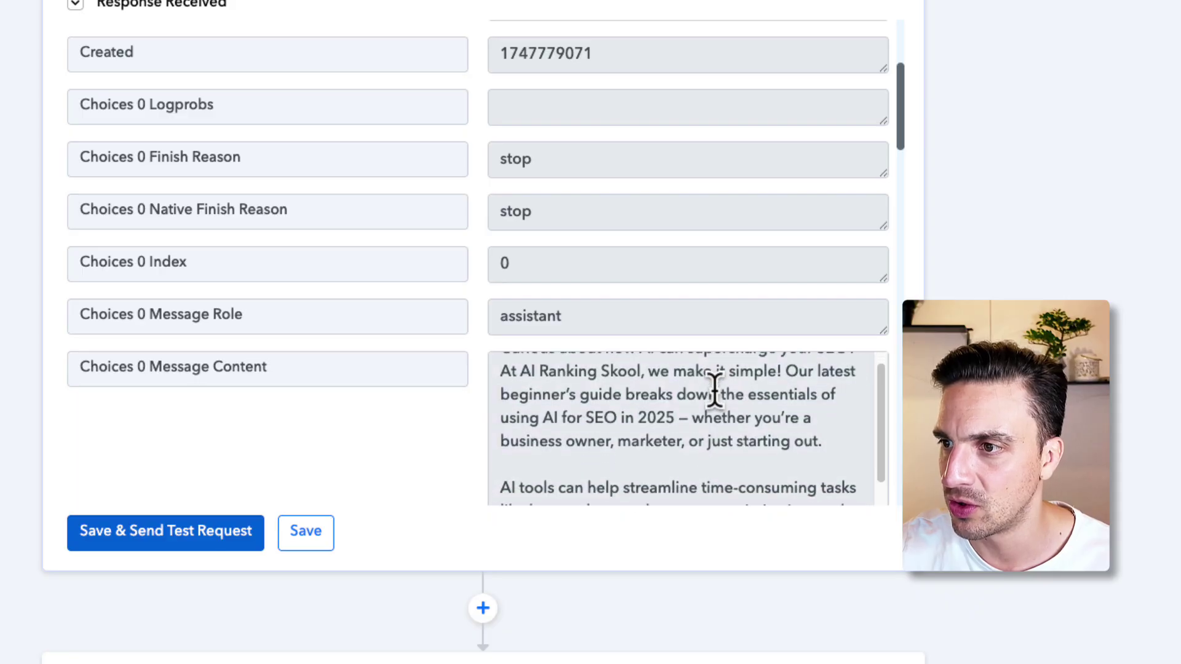
scroll(714, 390, "down", 5)
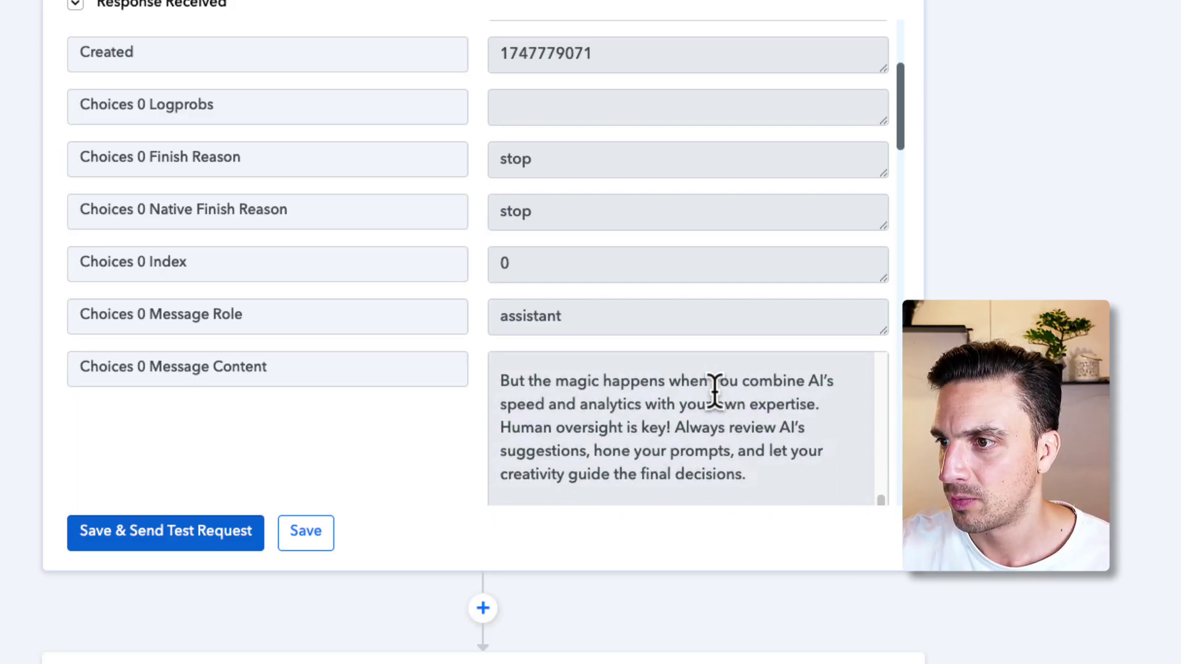
left_click(723, 391)
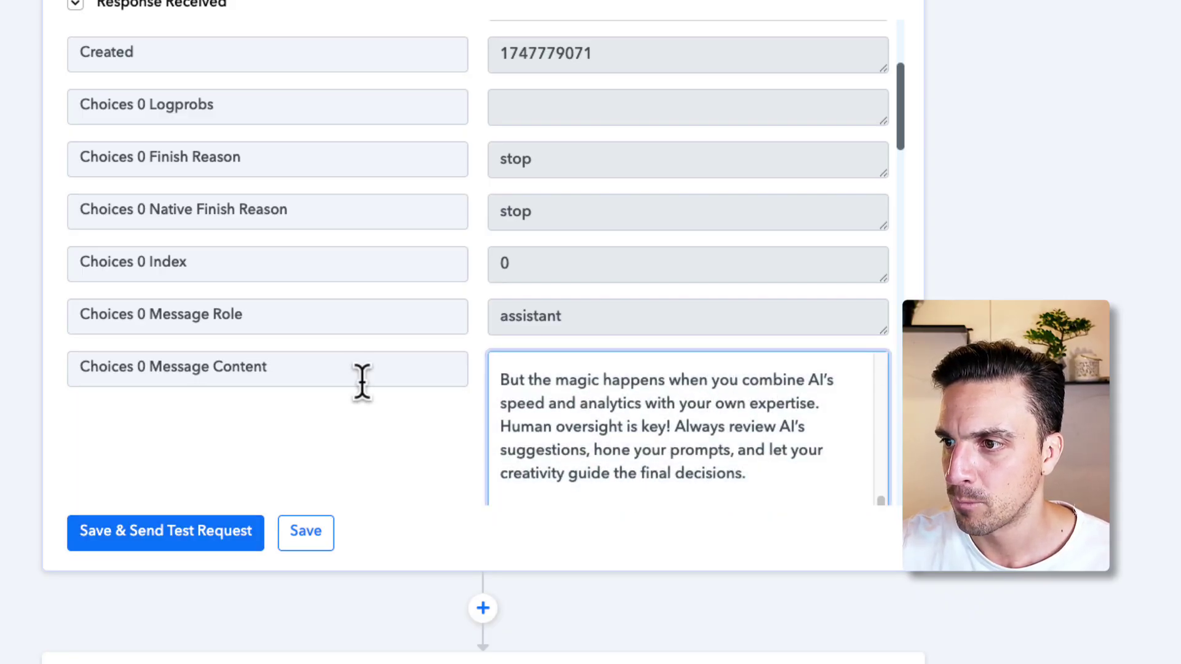
scroll(256, 366, "up", 4)
scroll(577, 338, "up", 9)
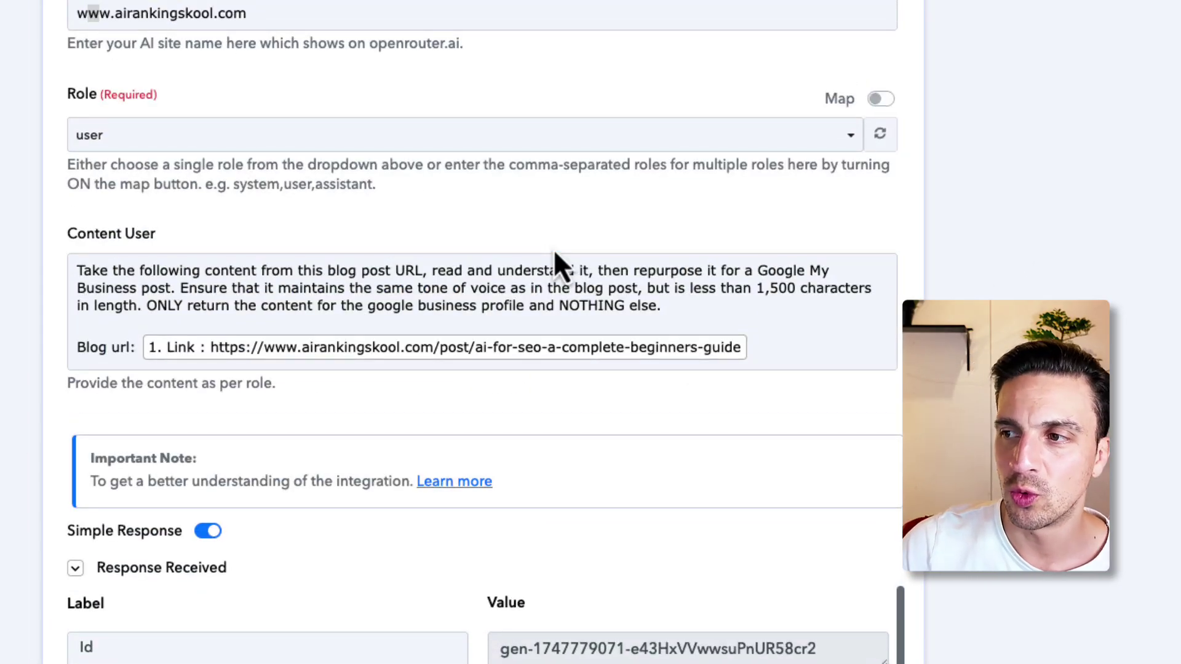
- Append '. ensure you add all' after 'length' in the Content User prompt
left_click(455, 270)
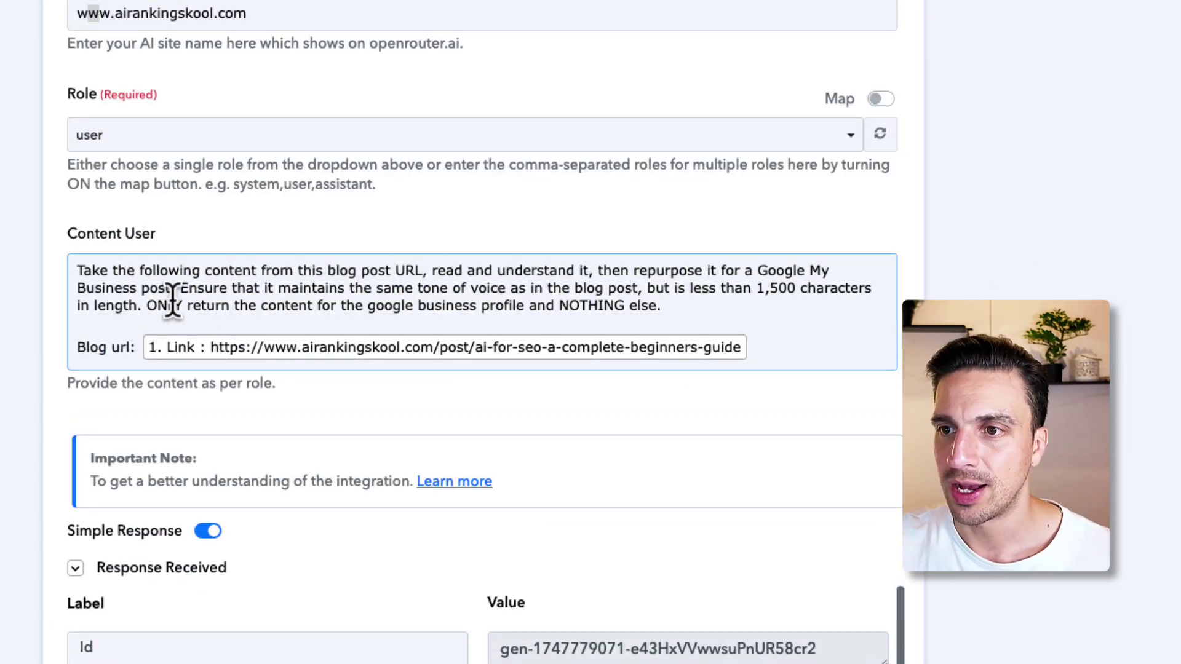
left_click(137, 305)
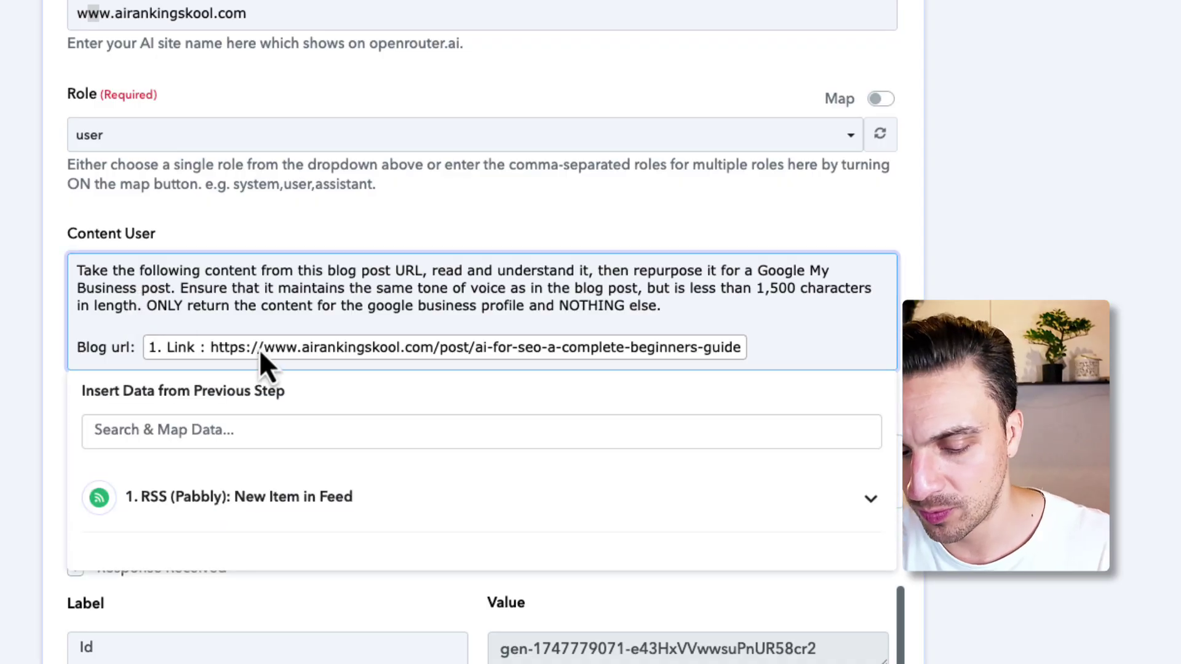
type(". ensure you a")
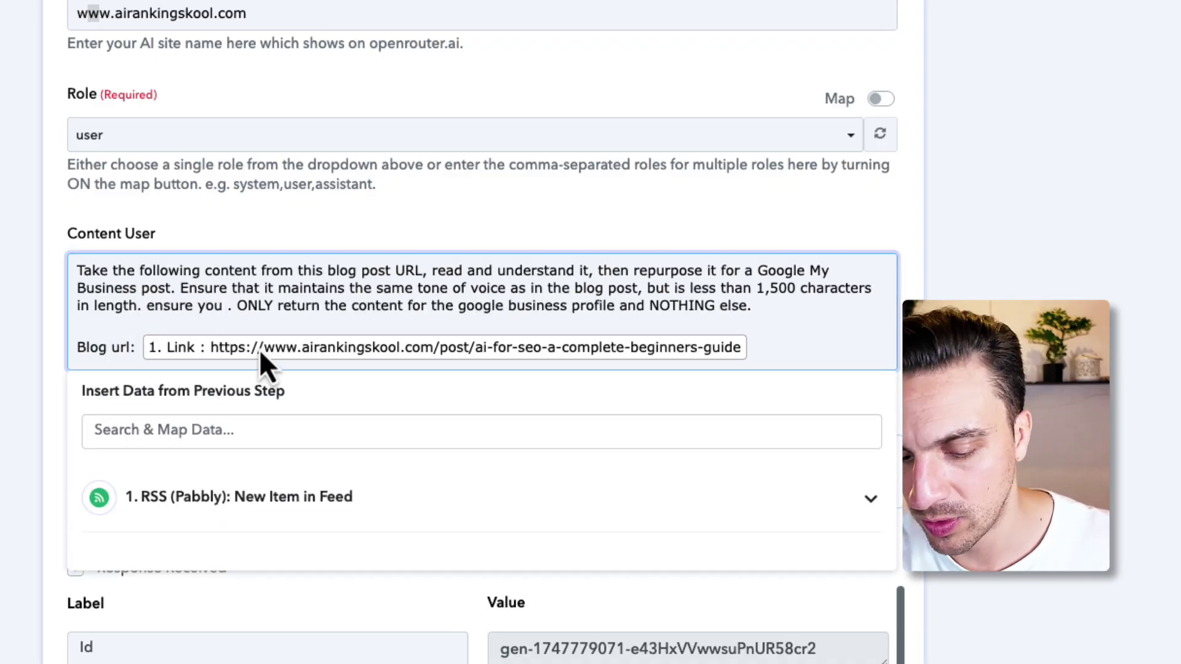
type("dd all")
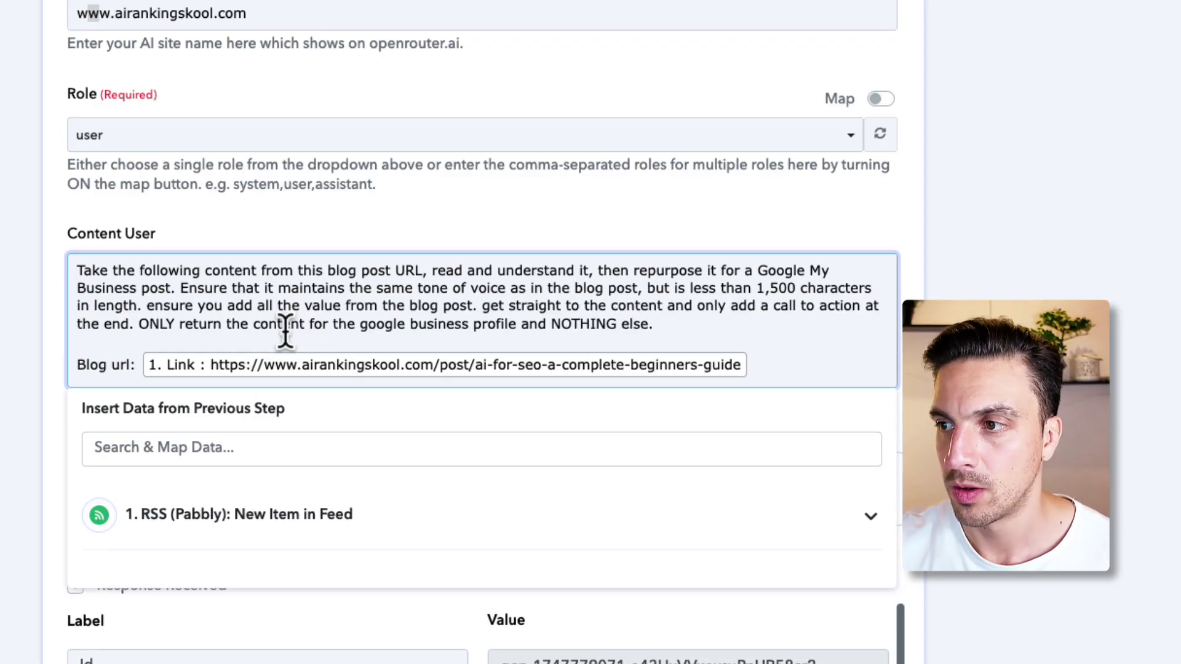
- Close the Insert Data list and bring the Response Received fields into view
scroll(363, 385, "down", 1)
scroll(363, 385, "down", 5)
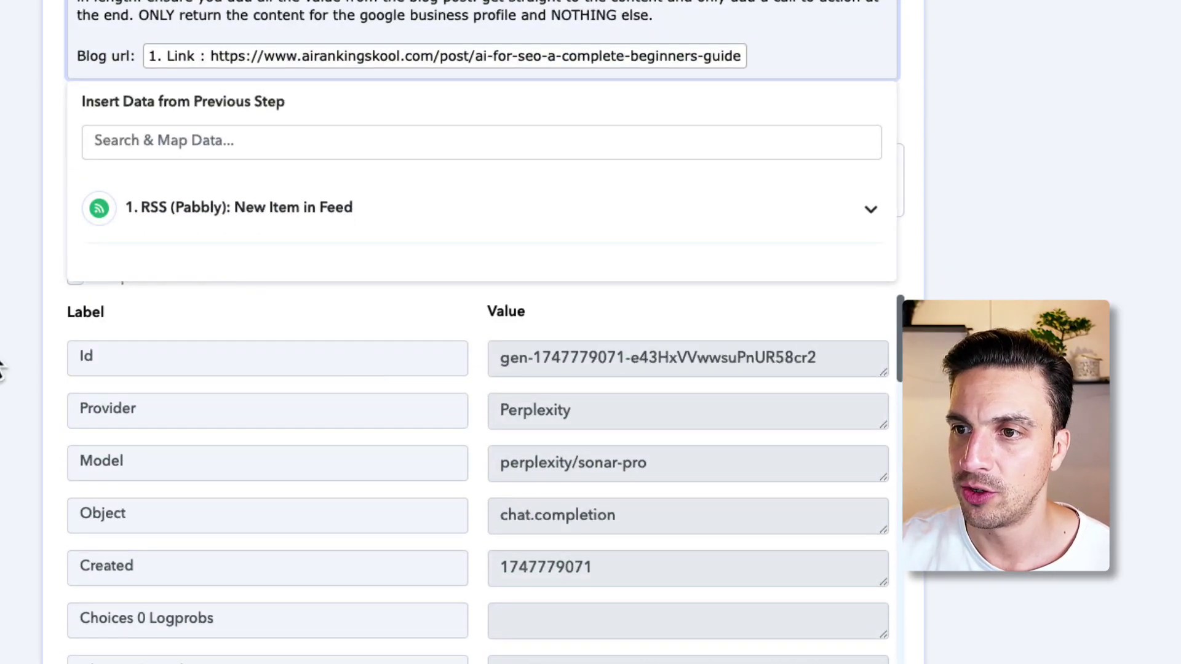
left_click(75, 384)
scroll(290, 653, "down", 3)
scroll(176, 396, "down", 8)
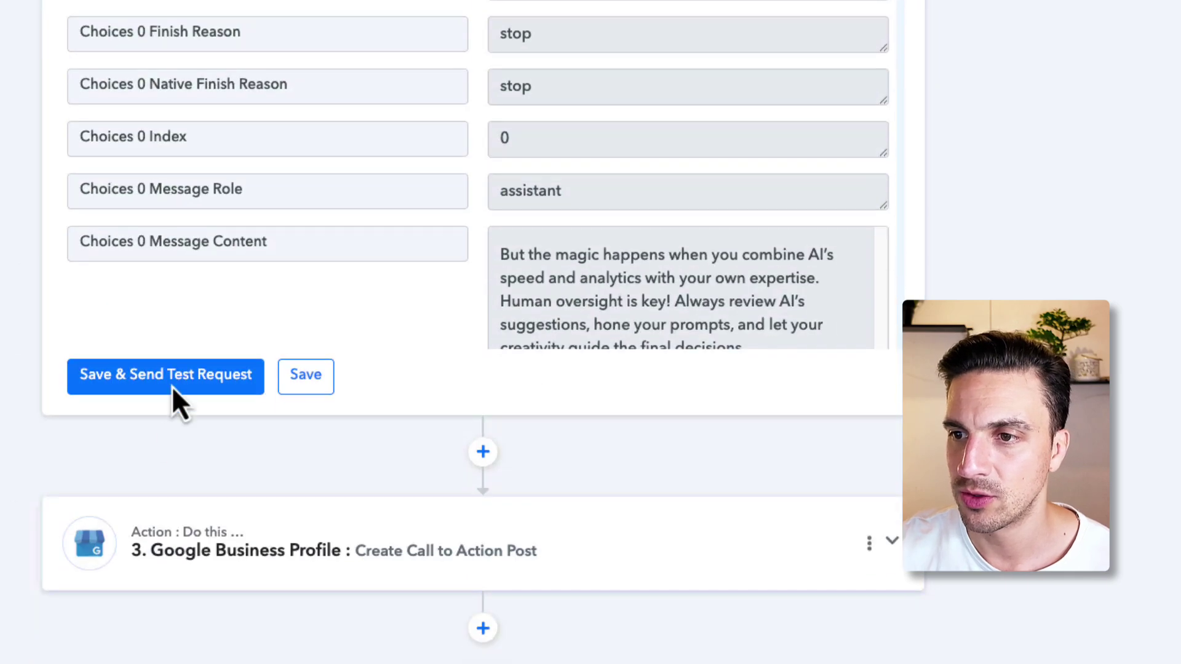
- Re-send the OpenRouter test request and enlarge the Choices 0 Message Content box
left_click(171, 388)
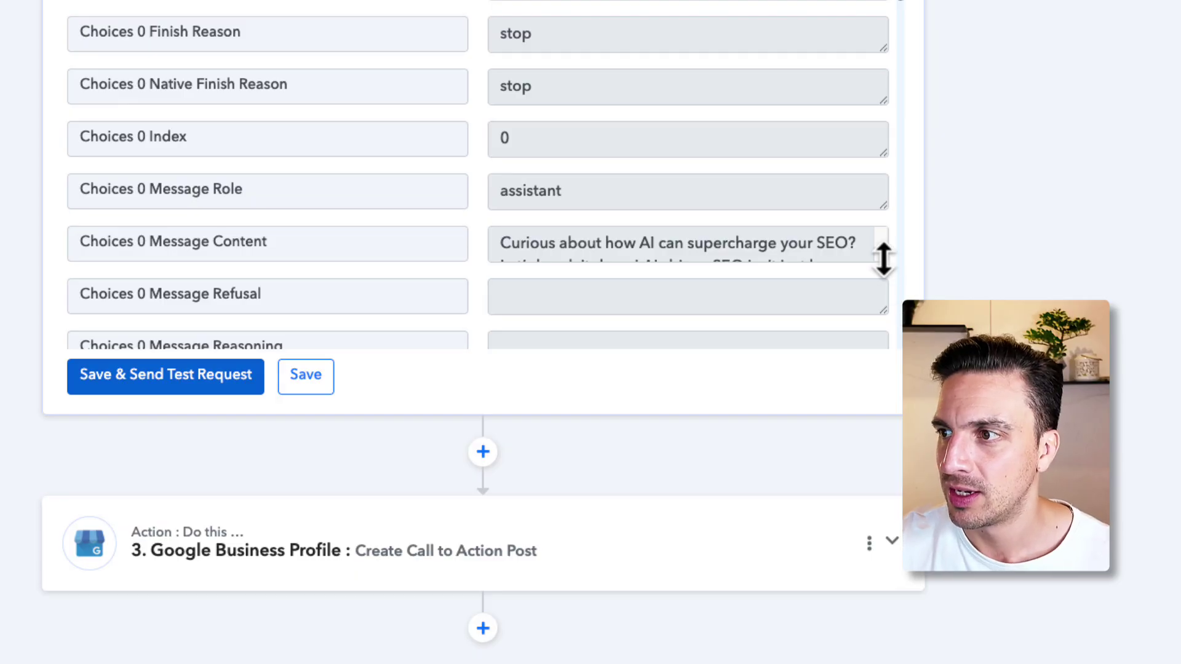
left_click_drag(883, 259, 920, 600)
scroll(738, 317, "down", 2)
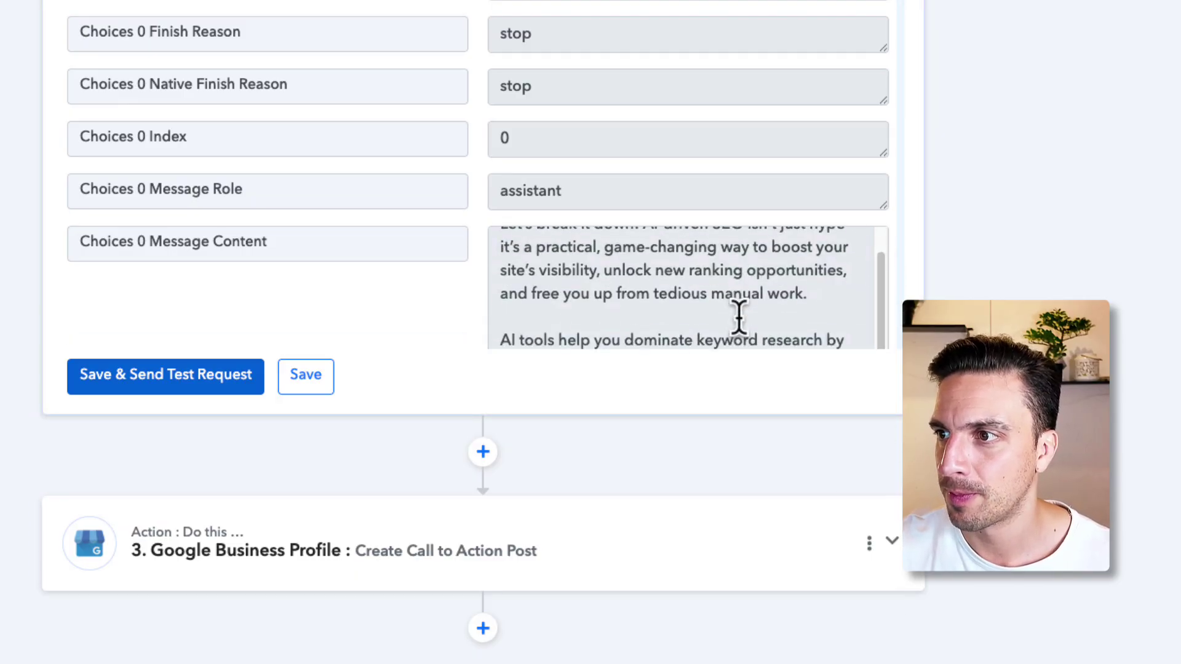
scroll(738, 317, "down", 8)
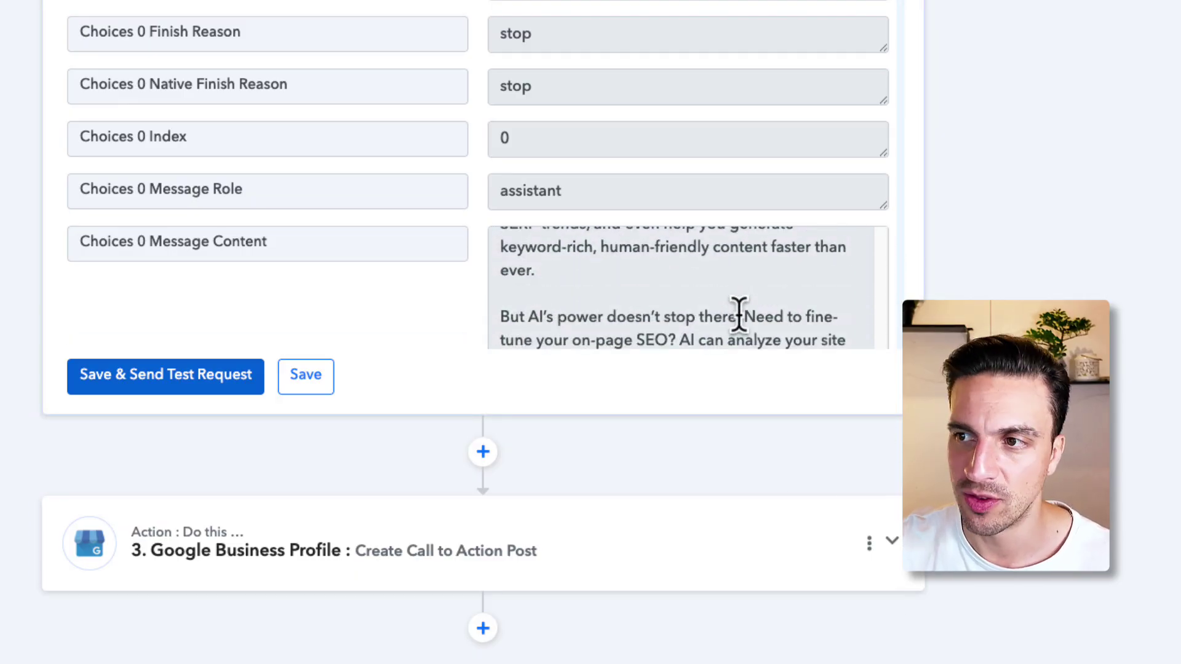
scroll(738, 316, "down", 1)
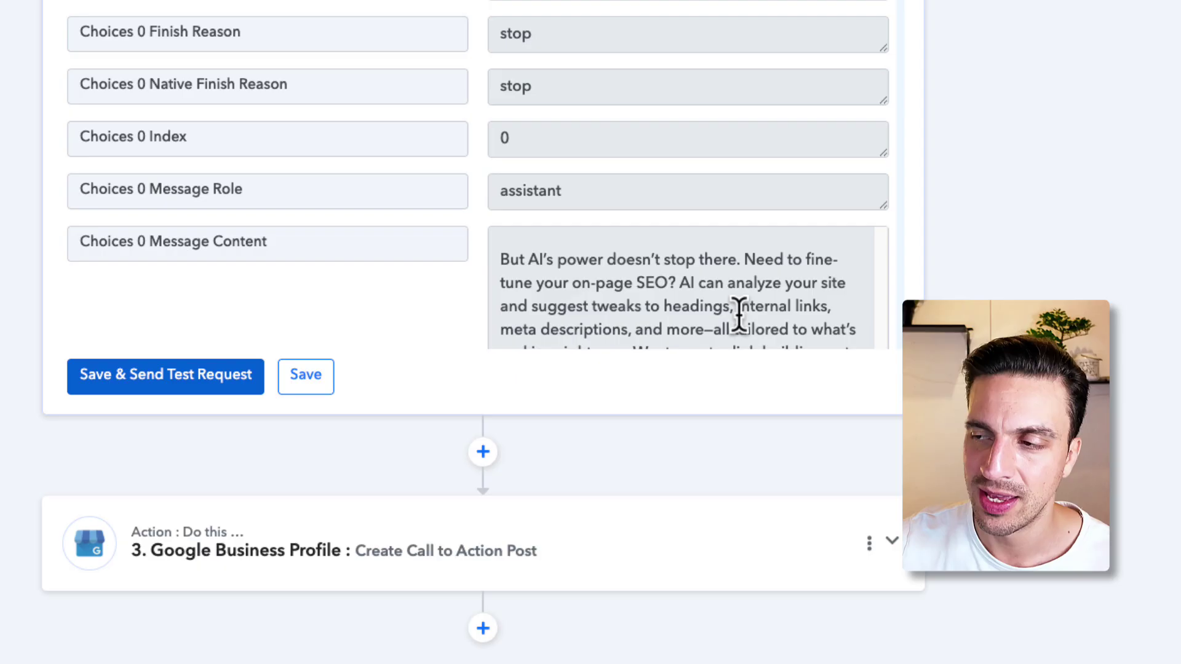
- Read the new AI-and-SEO post through to its closing 'Contact us today' call to action
left_click(776, 319)
scroll(776, 319, "down", 10)
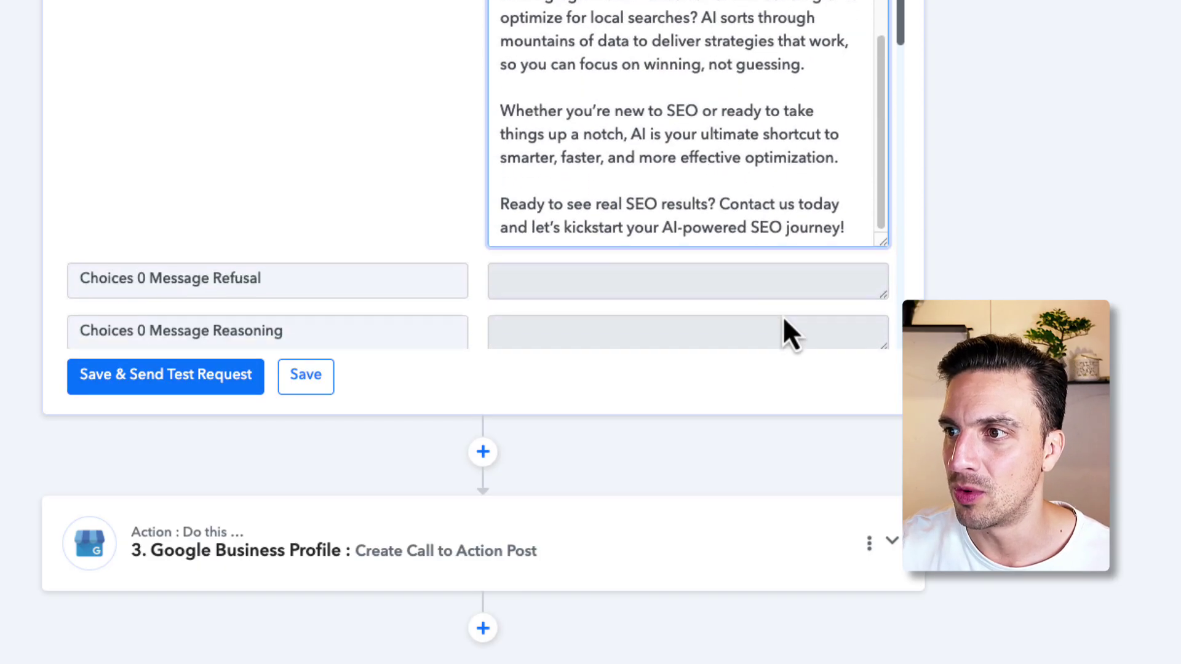
scroll(733, 161, "down", 1)
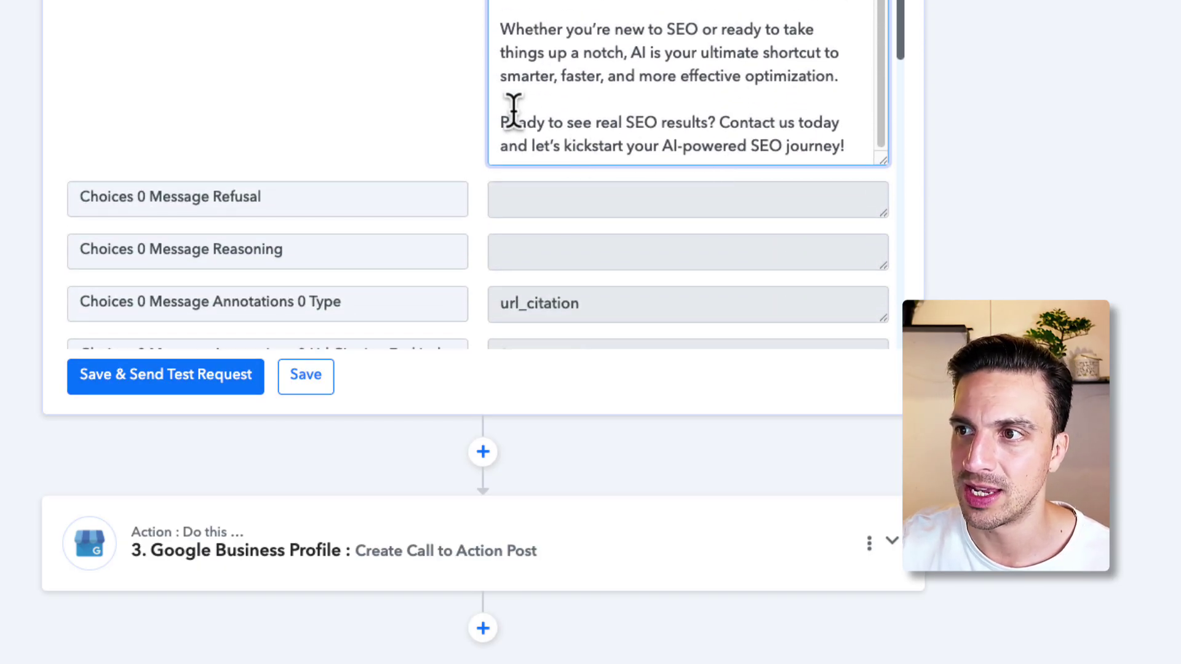
left_click_drag(720, 122, 932, 147)
left_click(931, 148)
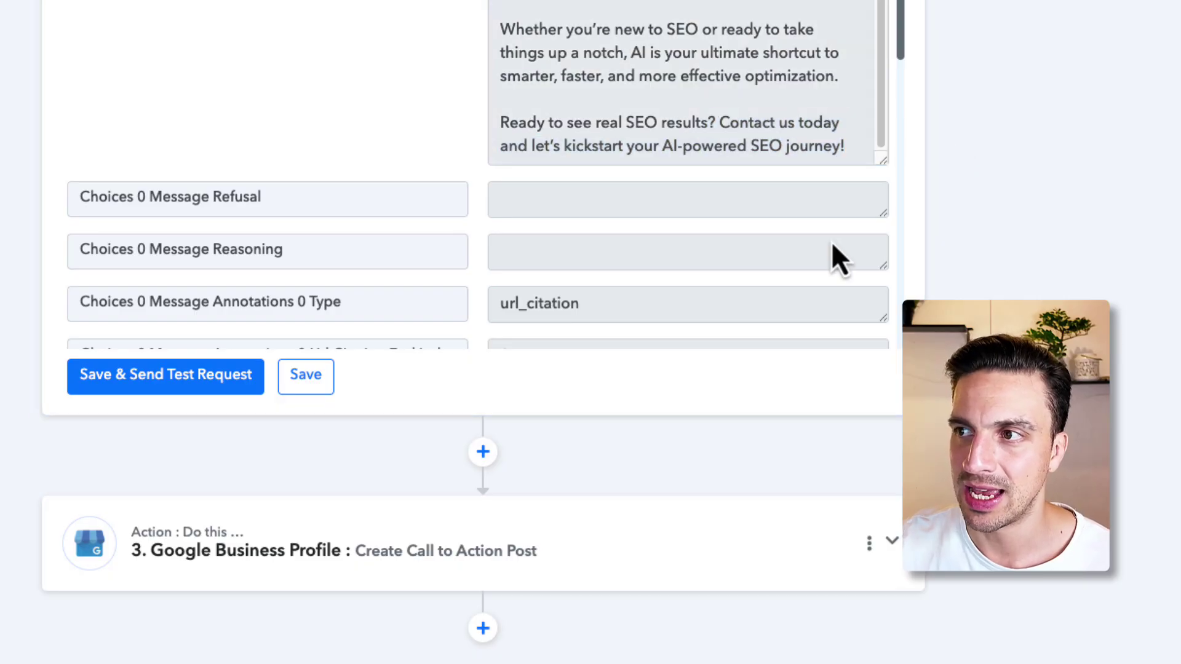
scroll(807, 255, "up", 1)
scroll(807, 256, "up", 4)
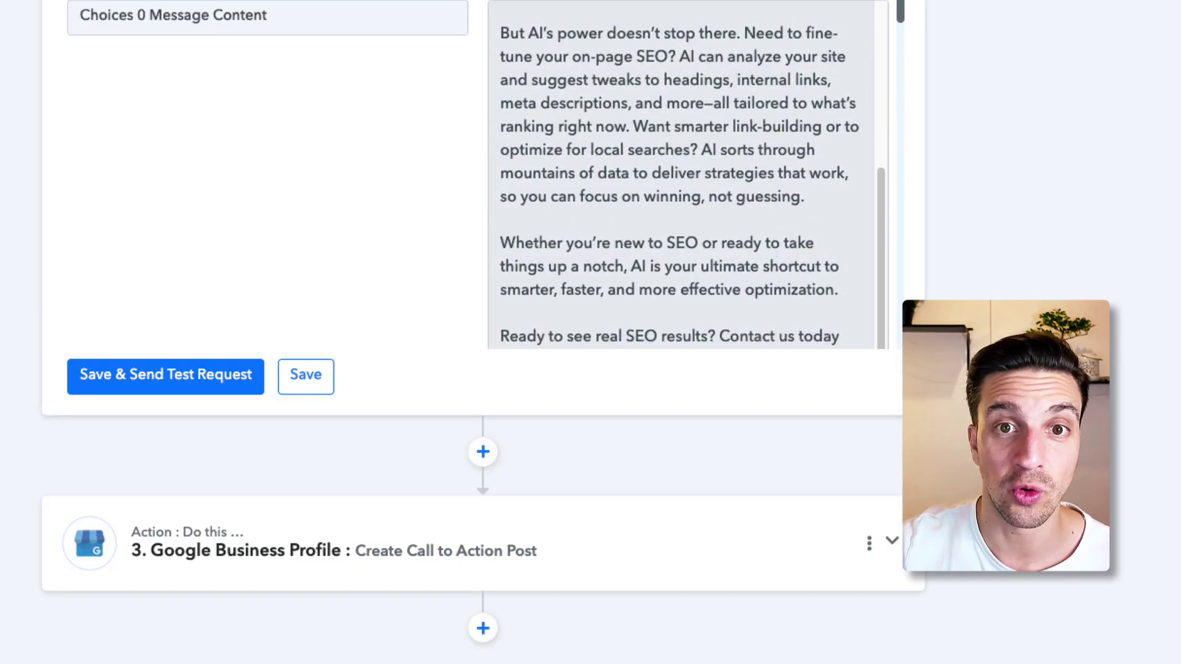
scroll(468, 332, "up", 1)
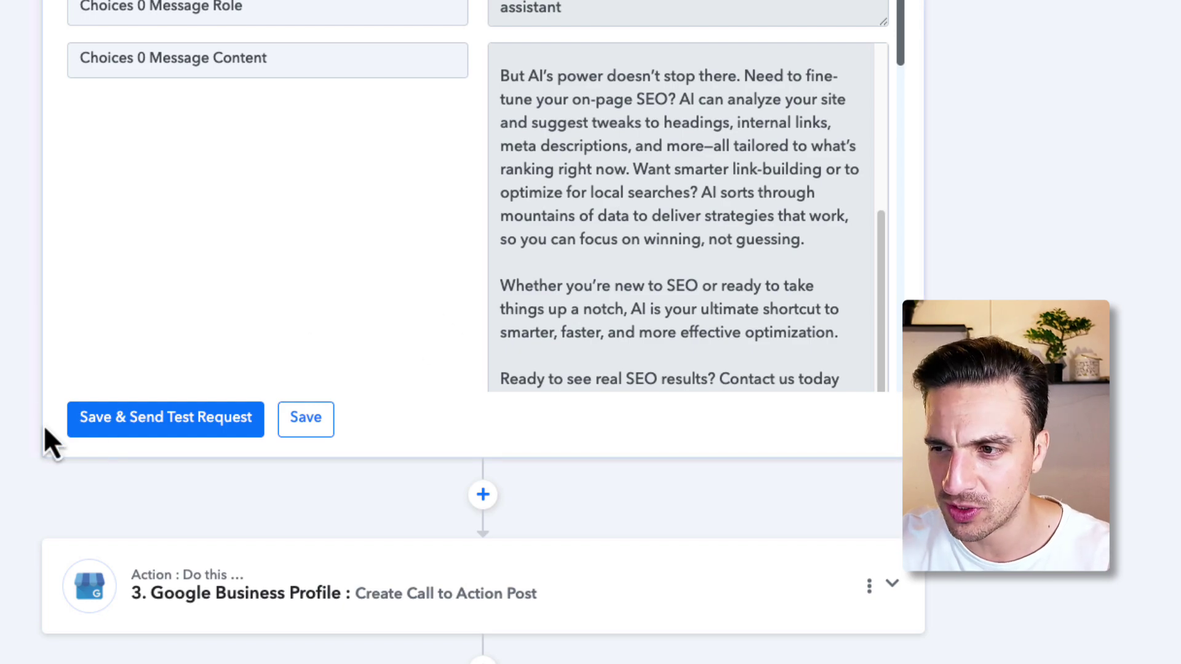
- Add a Google Business Profile step after OpenRouter with the Create Call to Action Post event
left_click(482, 494)
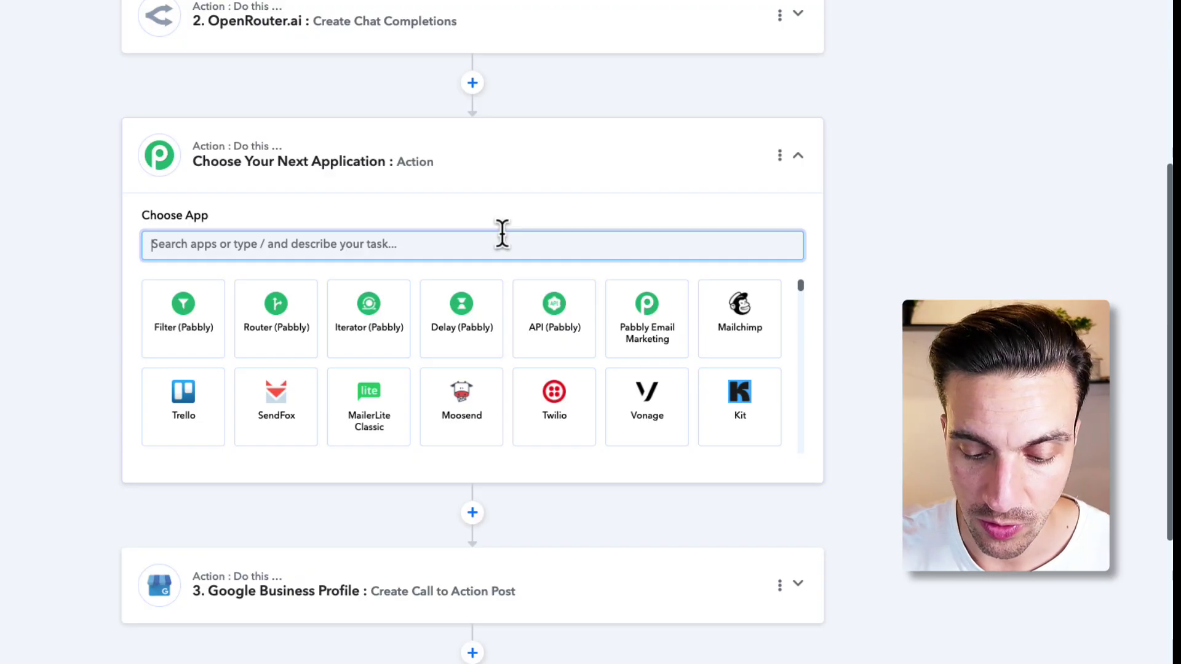
type("google ")
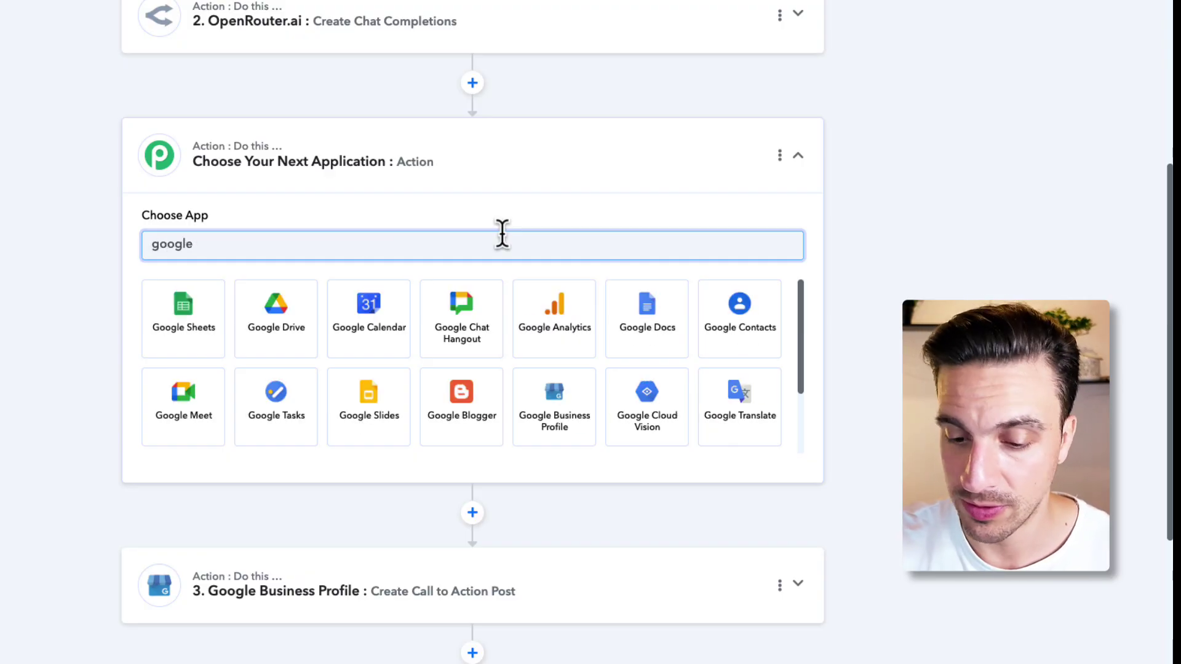
type("bu")
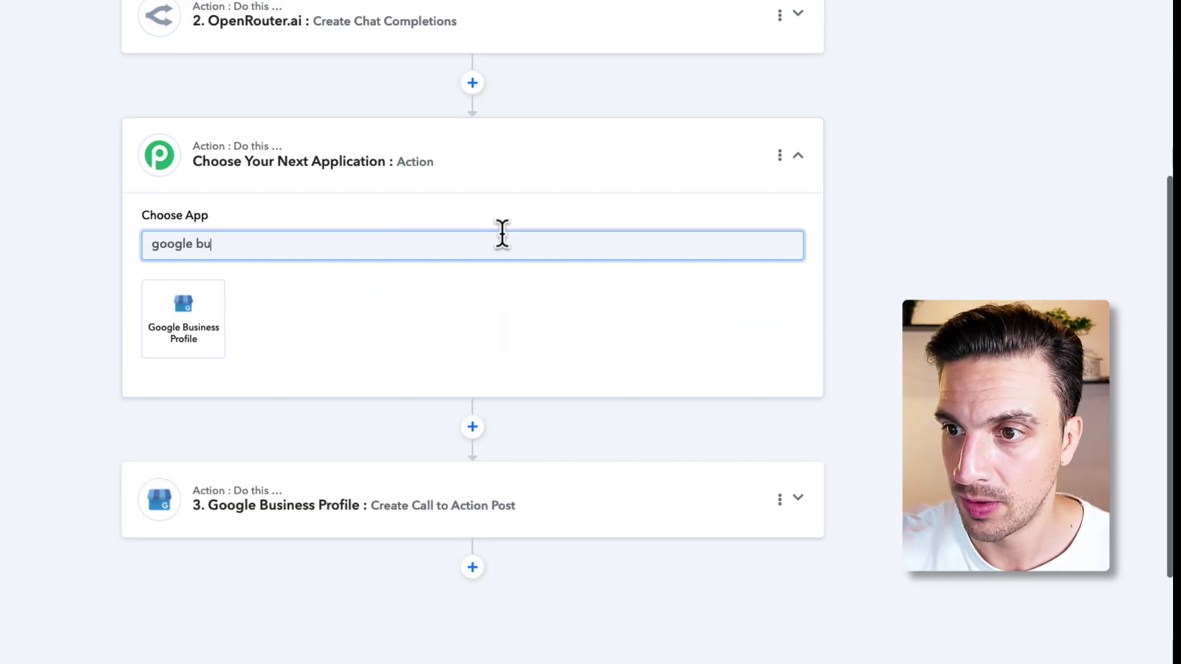
left_click(209, 341)
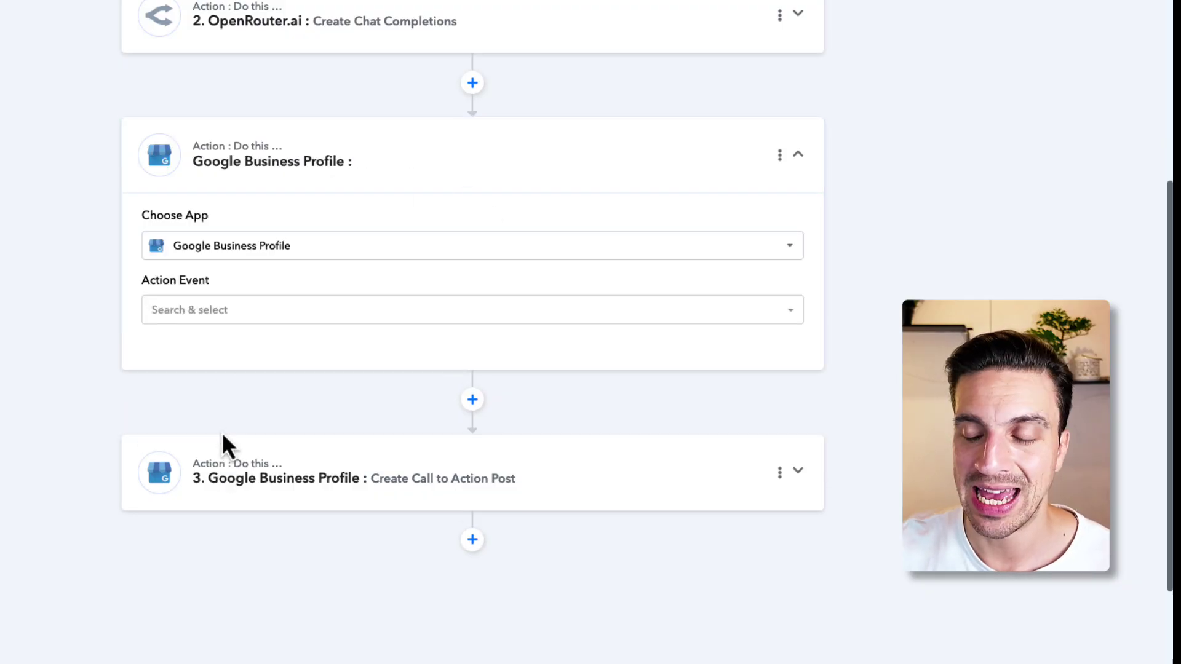
left_click(241, 316)
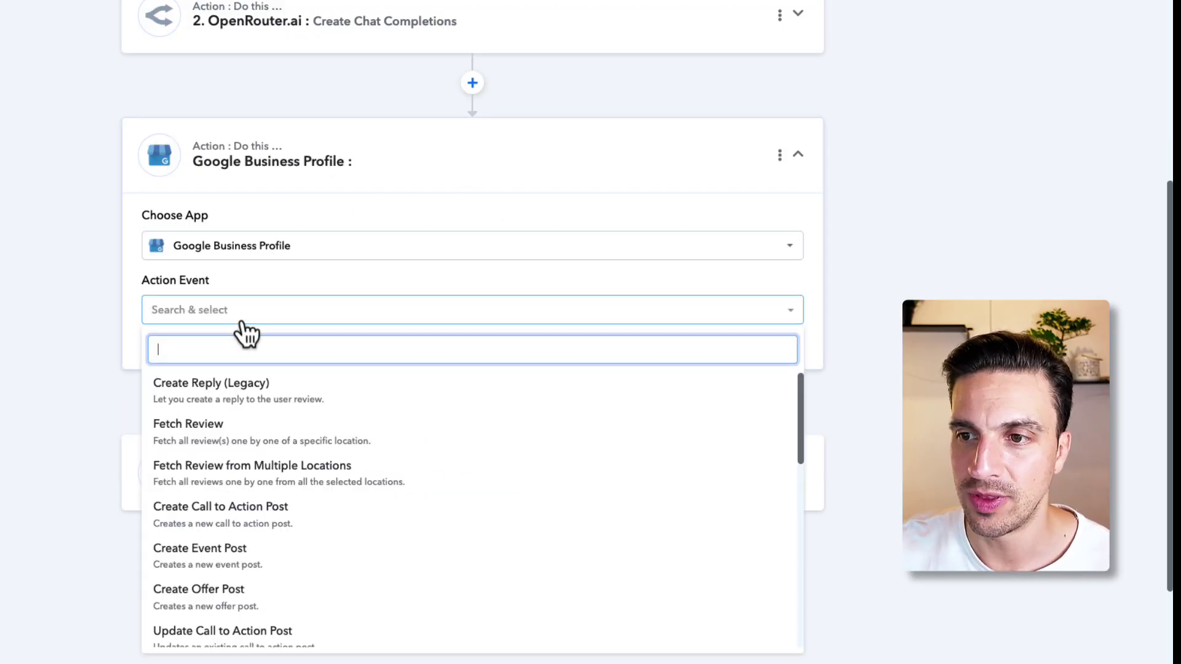
scroll(312, 495, "down", 1)
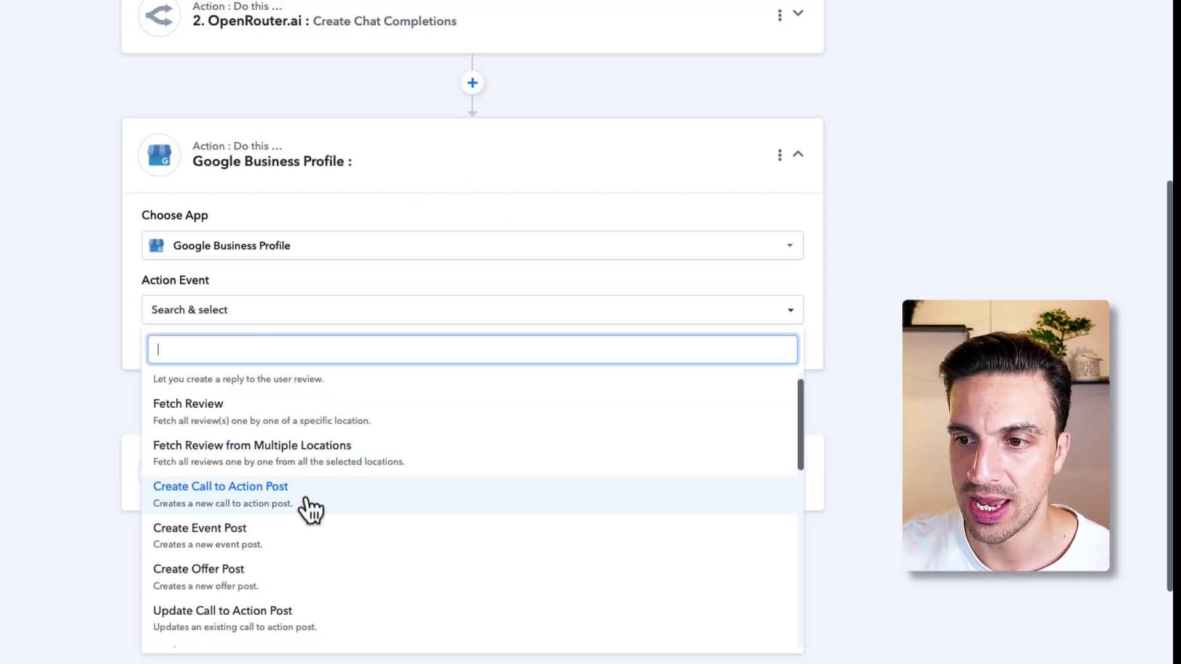
left_click(212, 495)
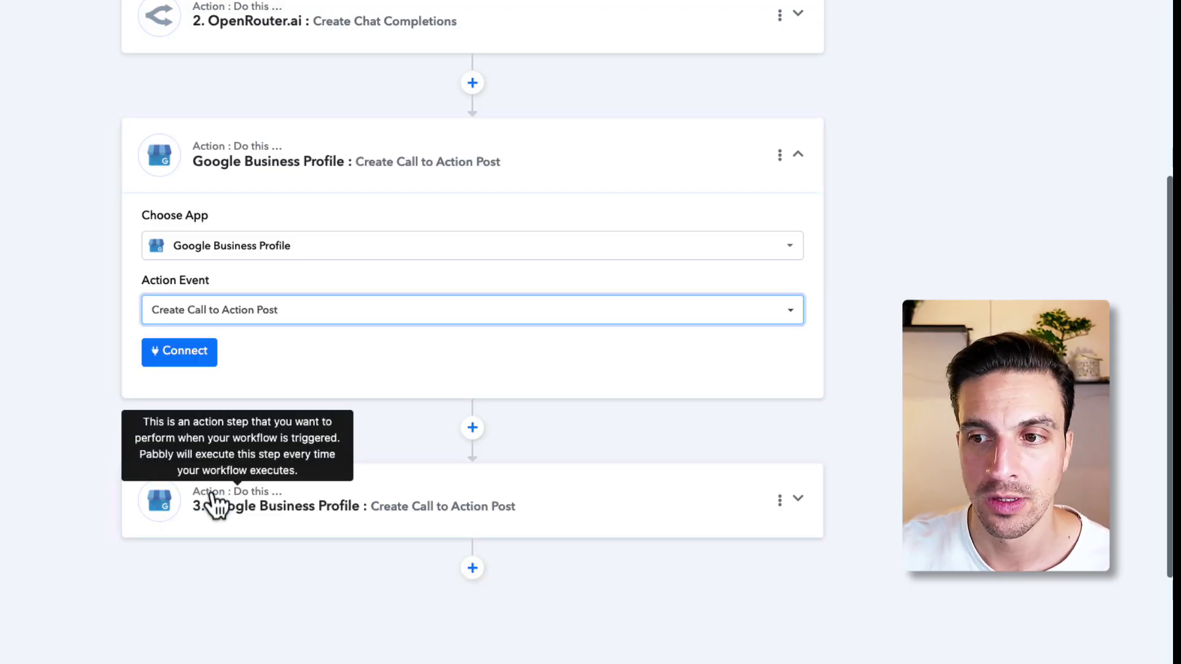
- Use the existing Google Business Profile connection and set Location Name to My Inclusion
left_click(167, 357)
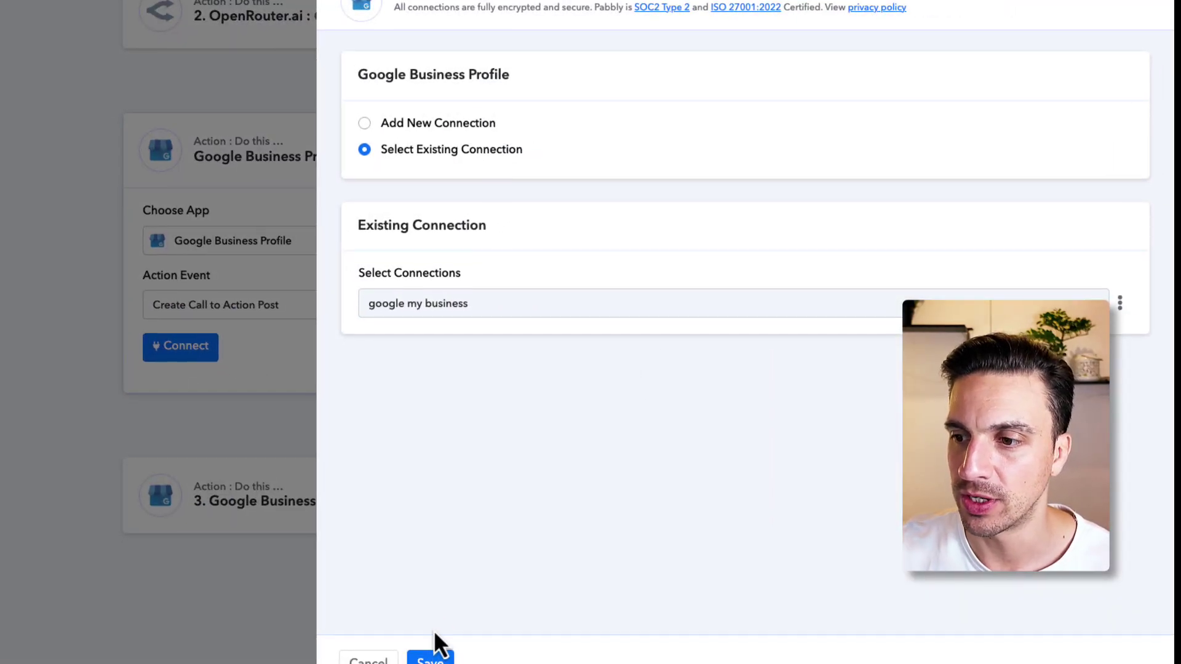
left_click(442, 659)
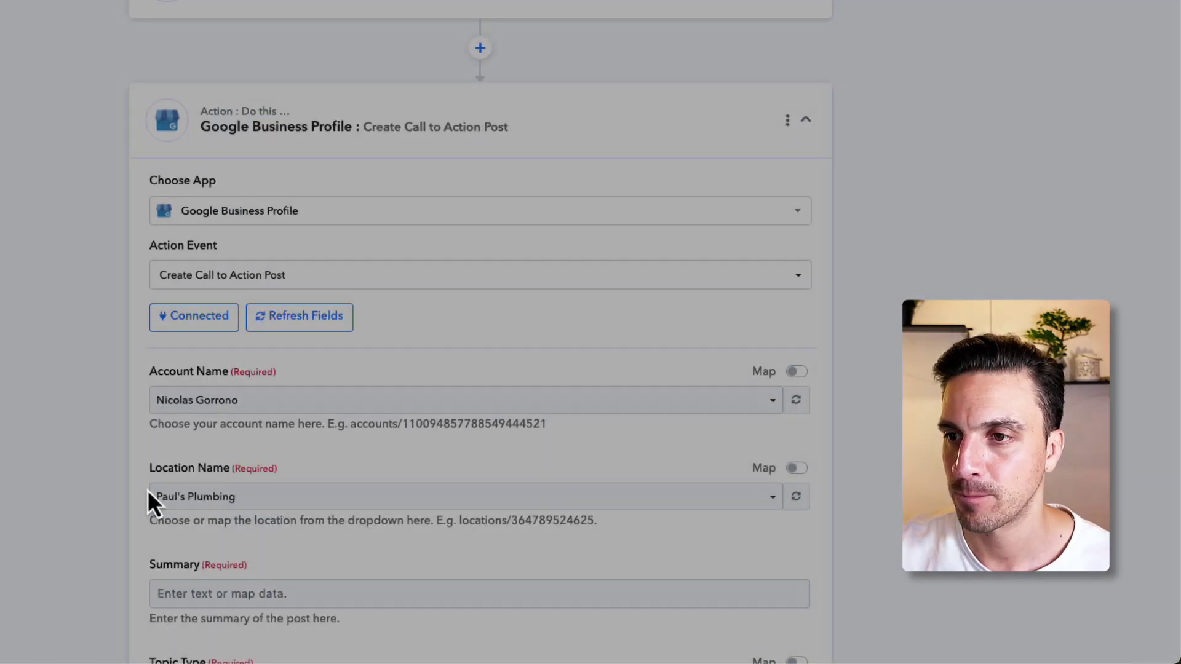
scroll(624, 400, "down", 3)
scroll(629, 385, "down", 1)
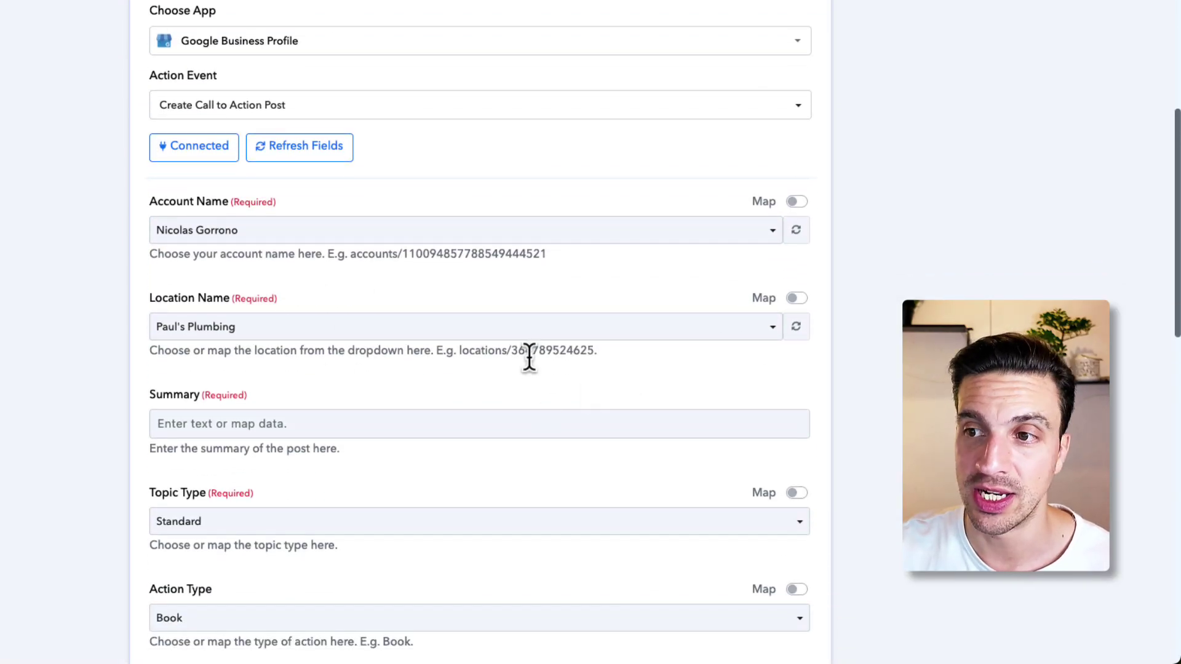
left_click(541, 335)
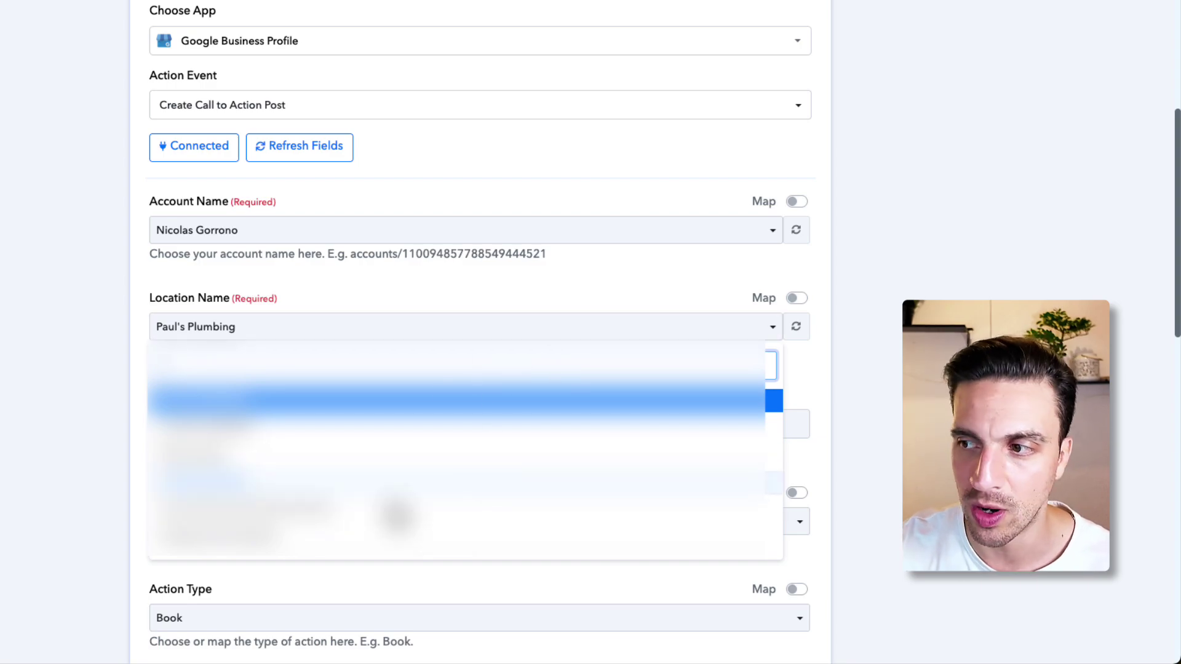
left_click(203, 401)
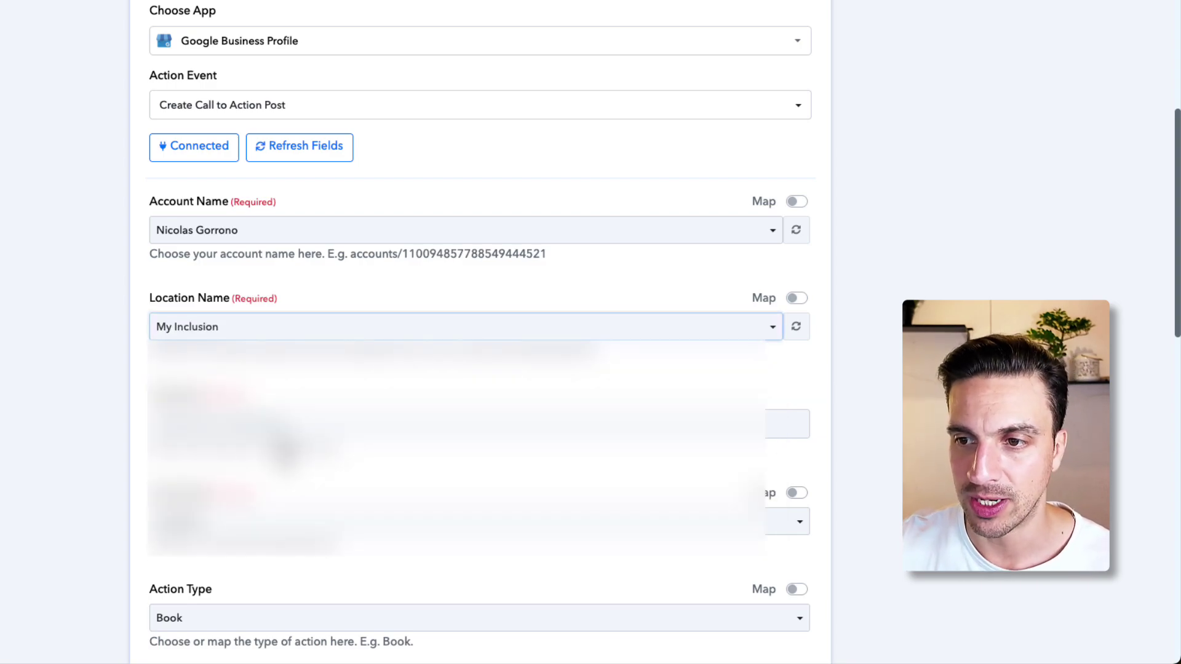
scroll(71, 406, "down", 3)
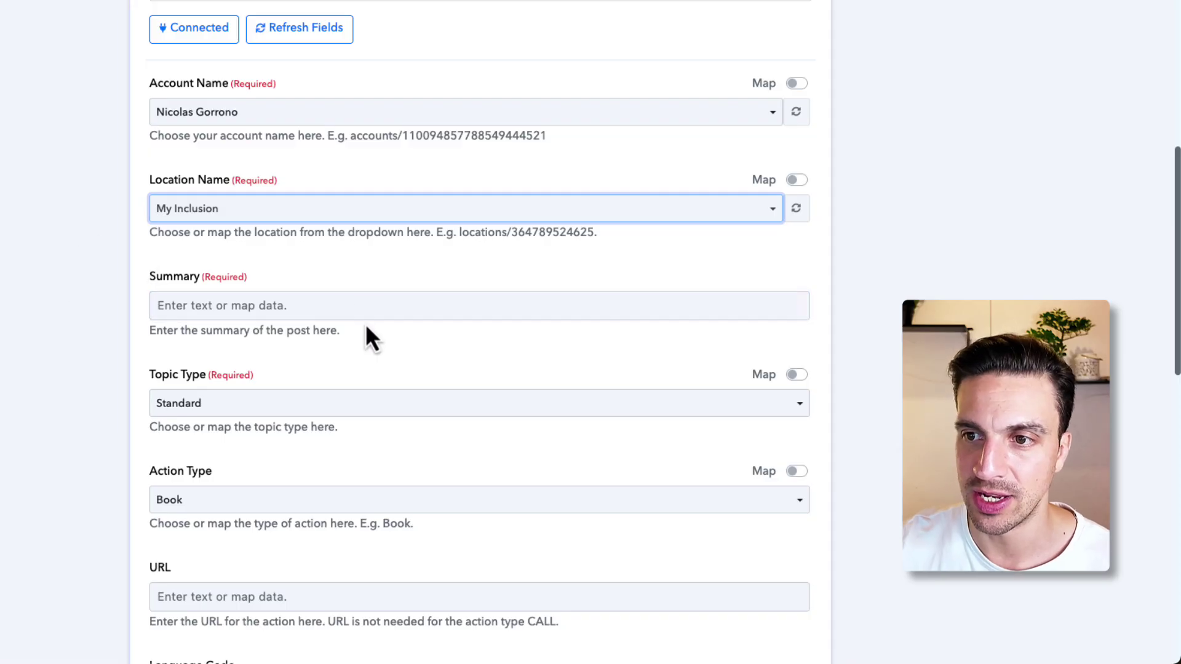
- Map OpenRouter's '2. Choices 0 Message Content' into the post's Summary field
left_click(360, 304)
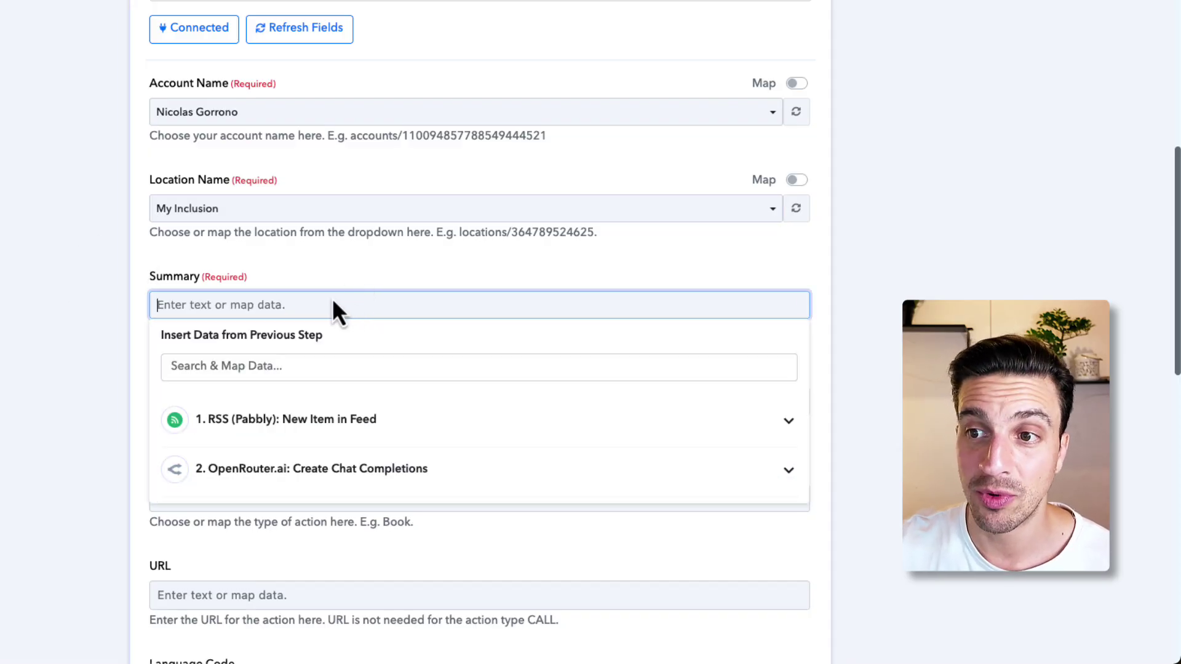
left_click(90, 315)
left_click(203, 306)
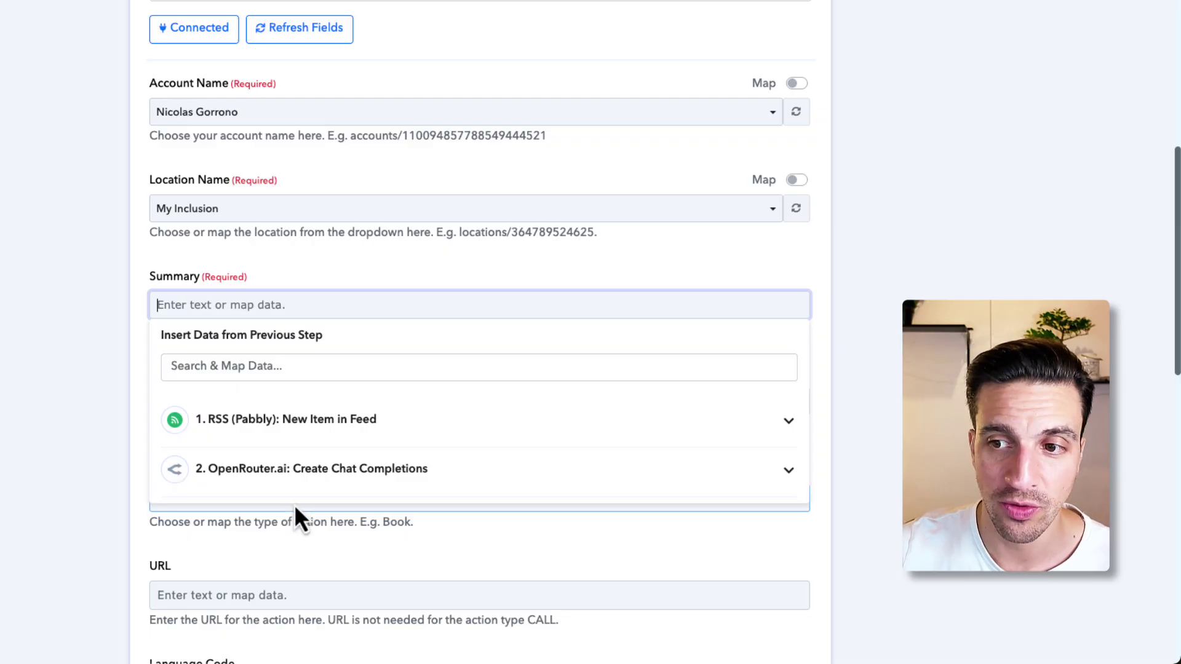
left_click(295, 475)
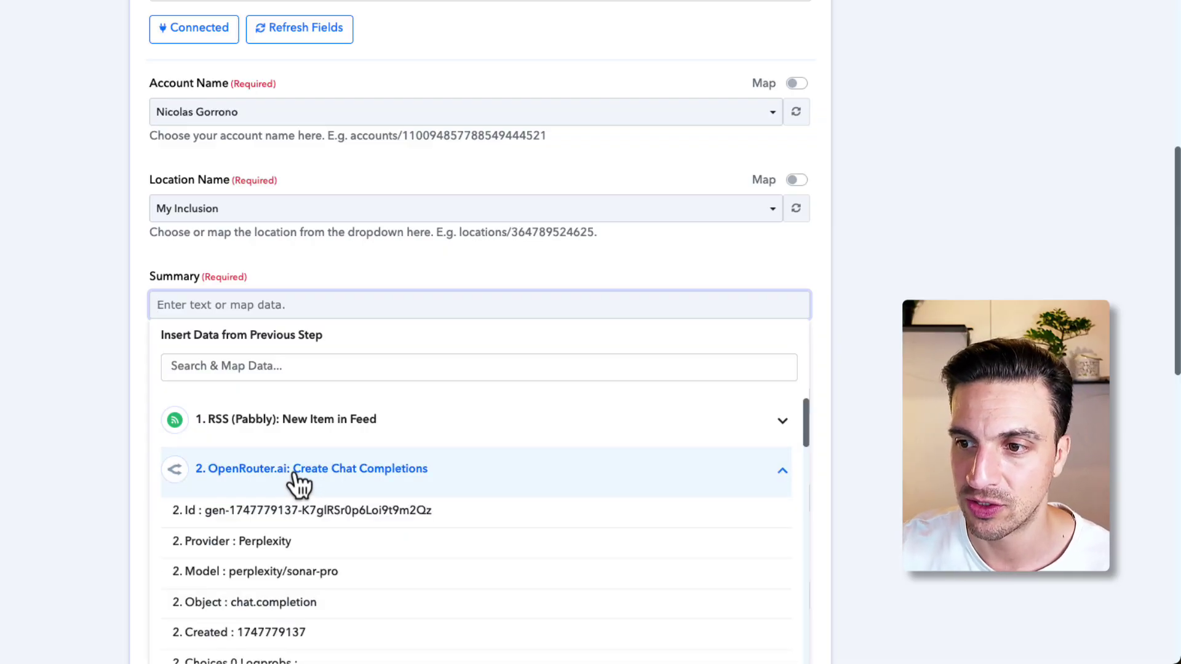
scroll(304, 480, "down", 5)
scroll(421, 471, "down", 1)
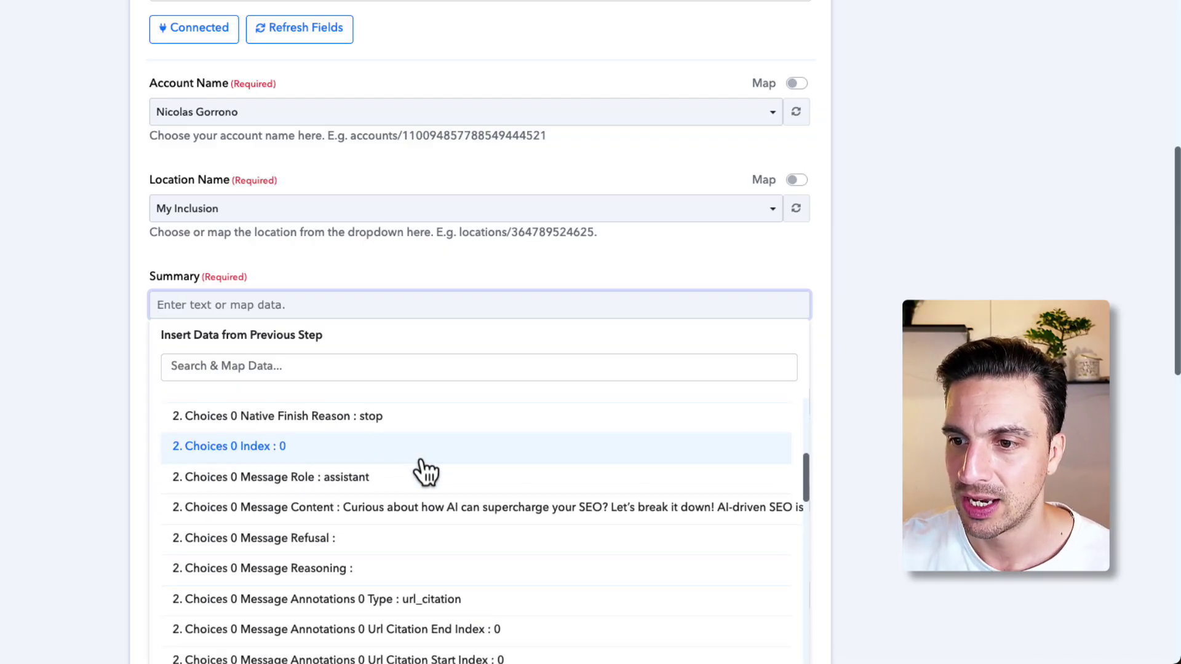
left_click(390, 513)
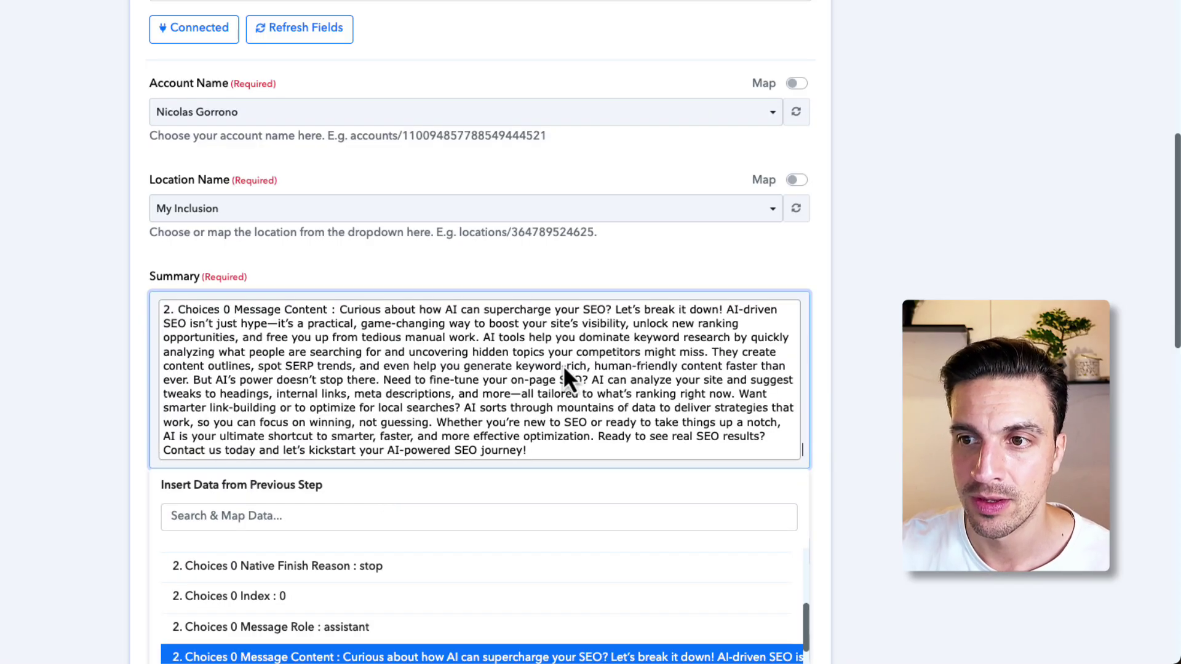
scroll(569, 364, "down", 5)
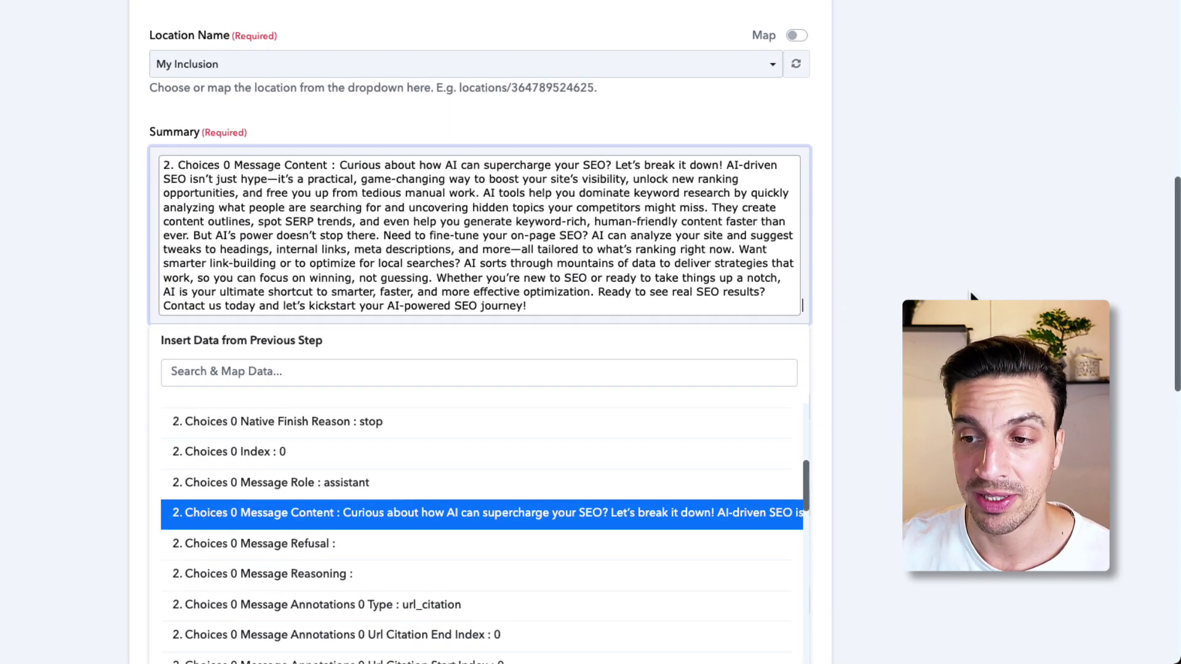
left_click(47, 483)
scroll(48, 474, "down", 3)
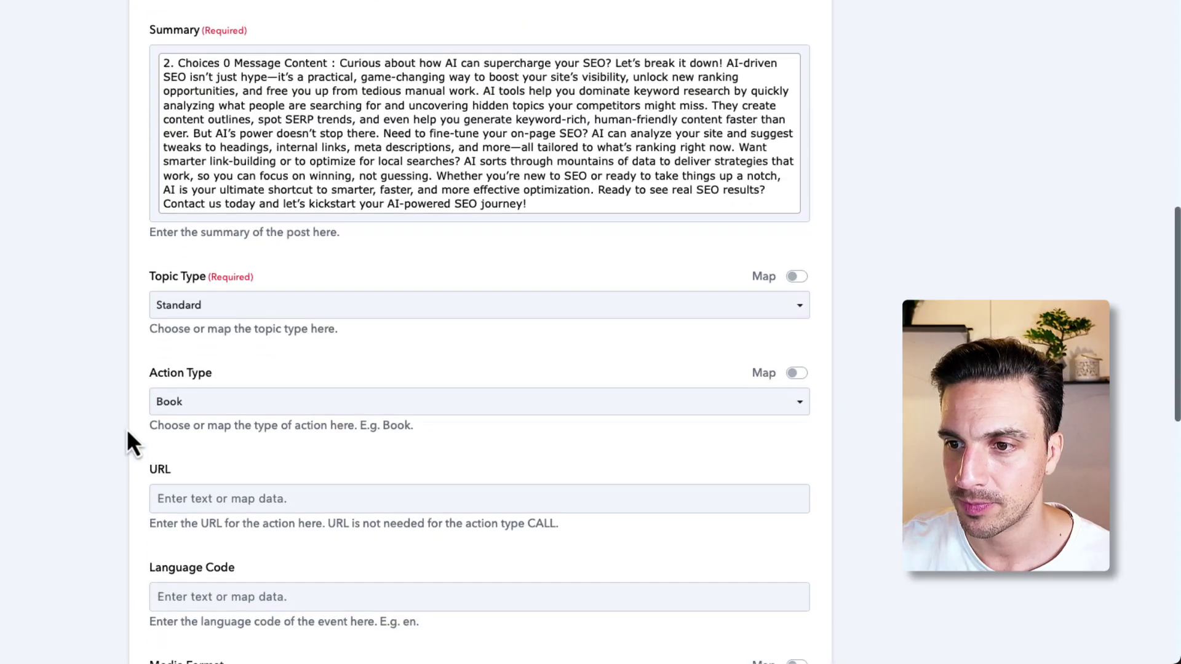
- Set Action Type to Learn More and map the '1. RSS (Pabbly): New Item in Feed' Link into the URL
left_click(200, 407)
left_click(246, 530)
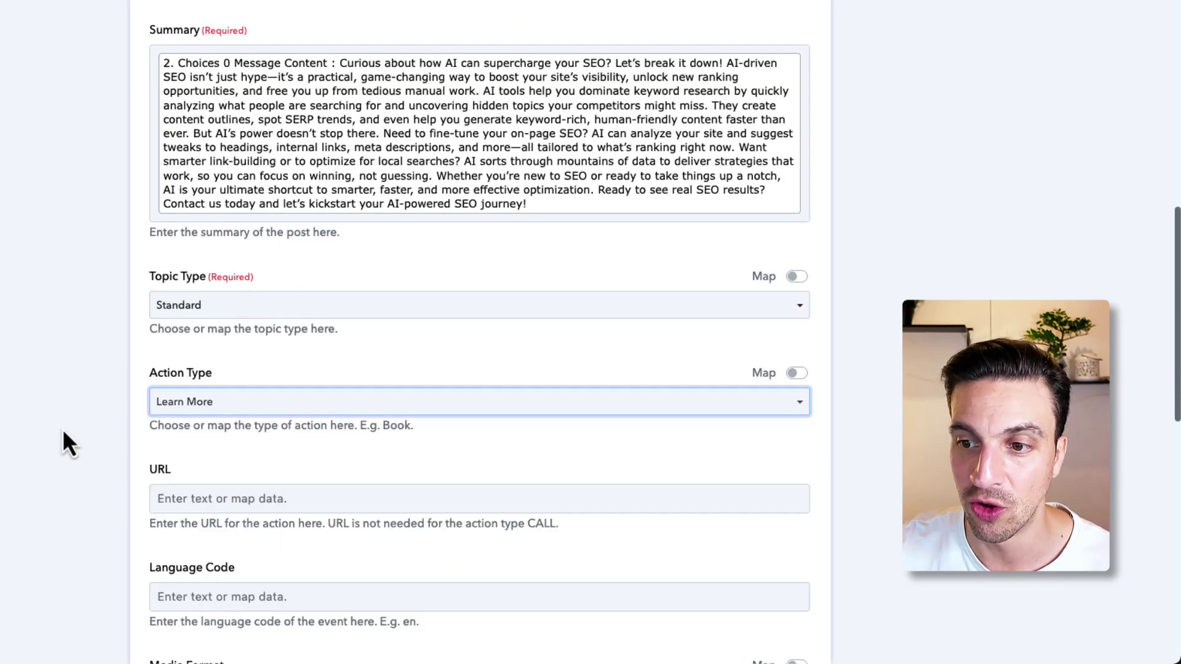
scroll(58, 430, "down", 5)
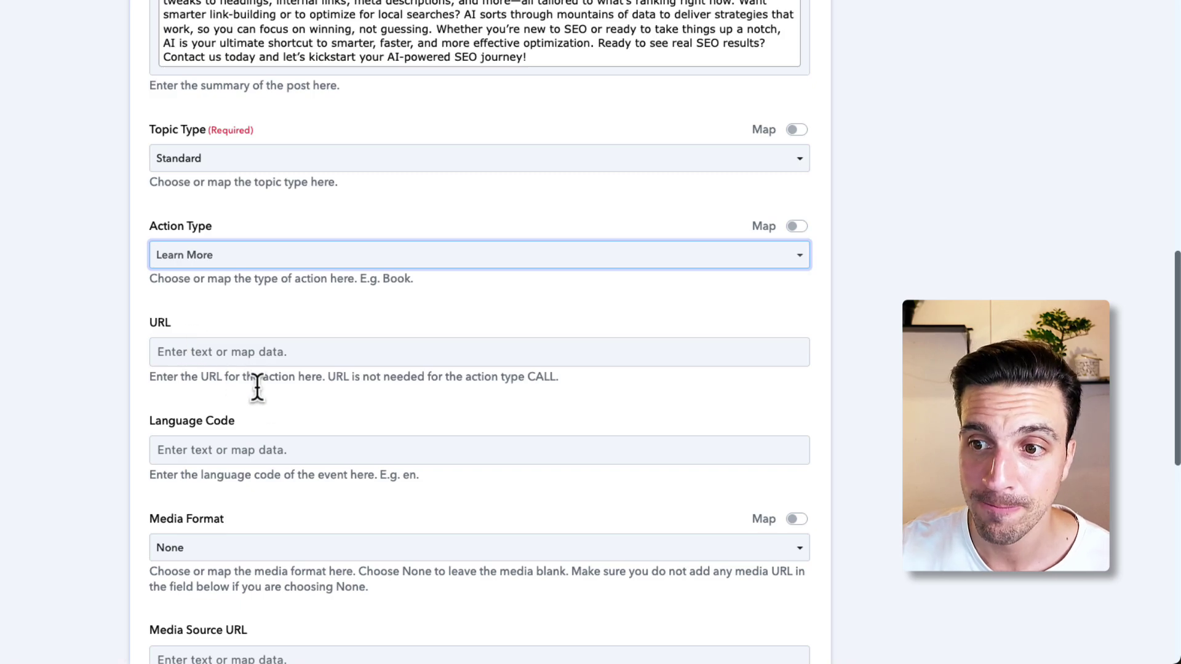
left_click(222, 353)
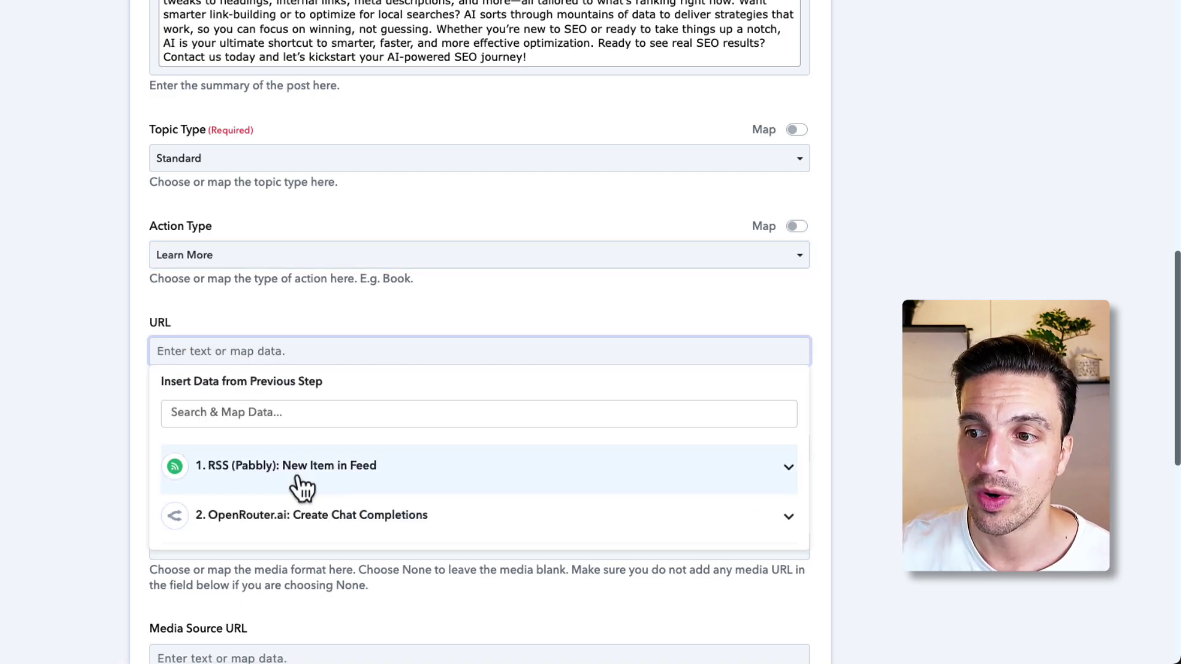
left_click(380, 492)
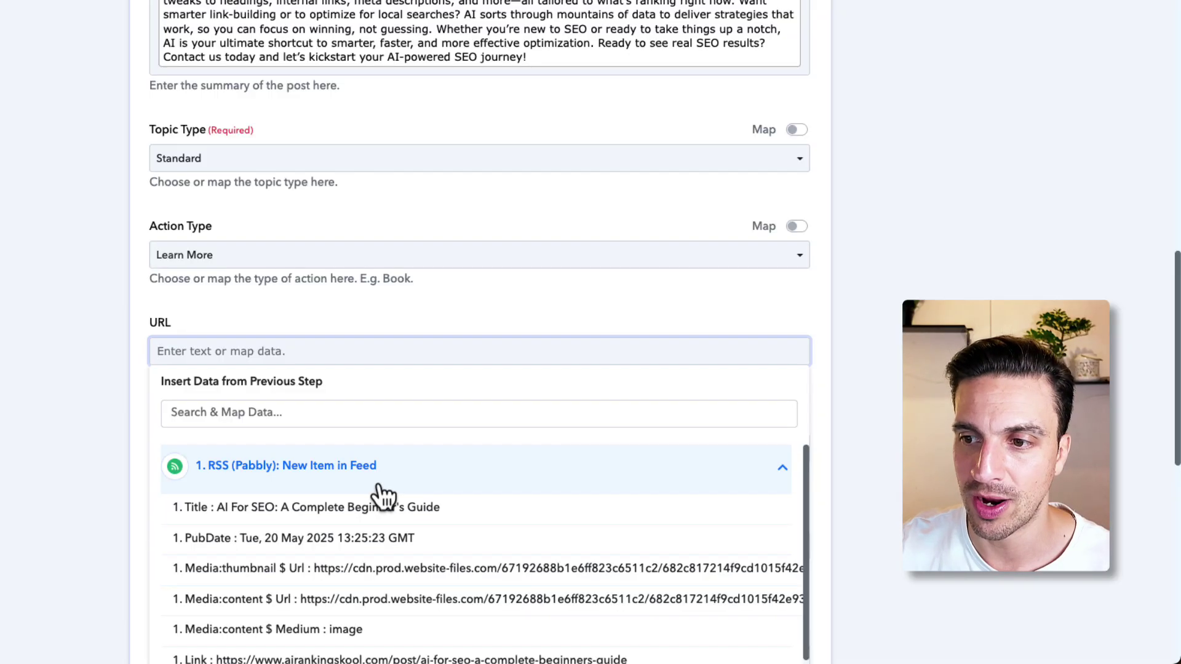
scroll(440, 492, "down", 2)
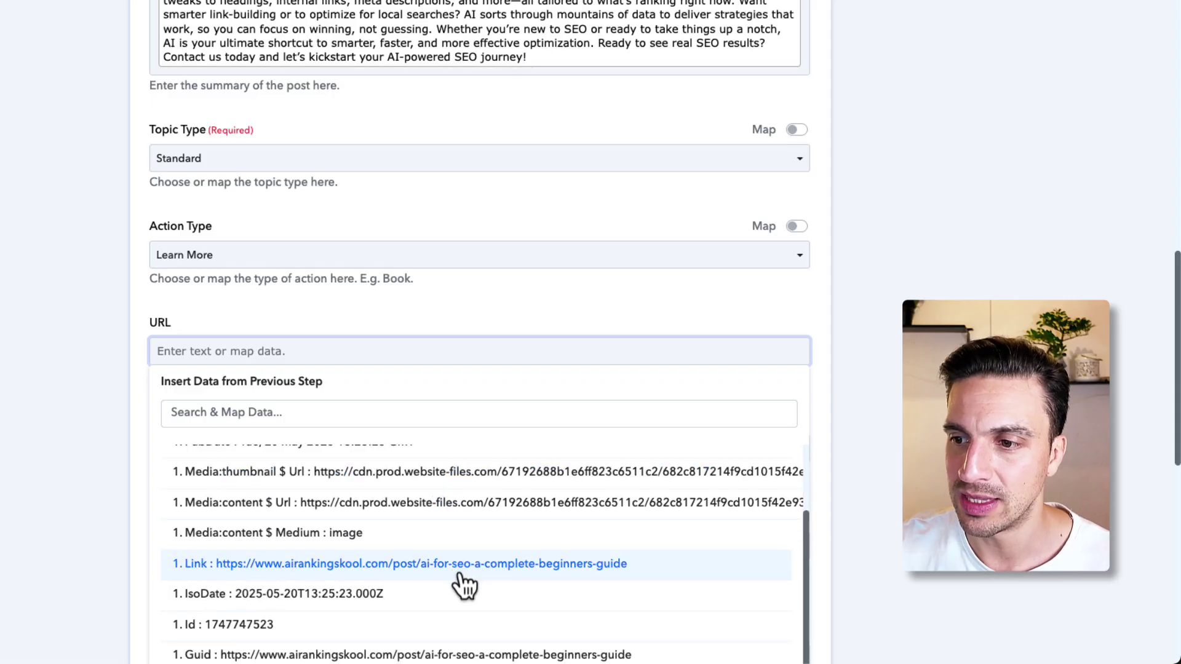
left_click(464, 581)
left_click(16, 489)
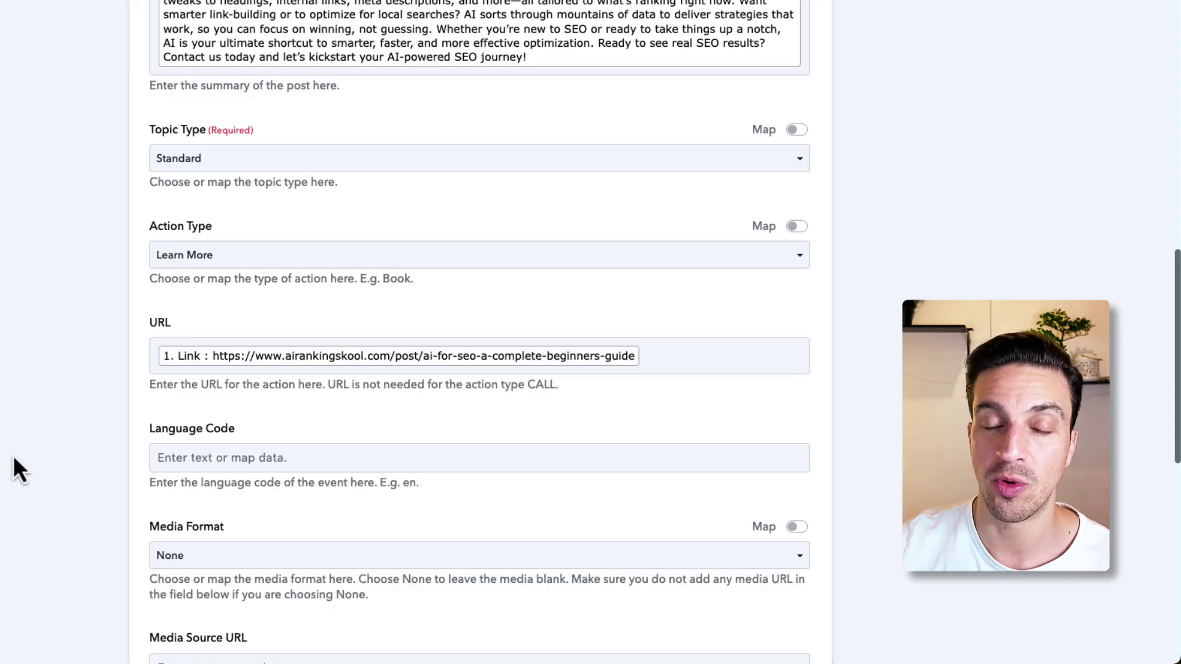
scroll(14, 458, "down", 8)
scroll(13, 459, "up", 3)
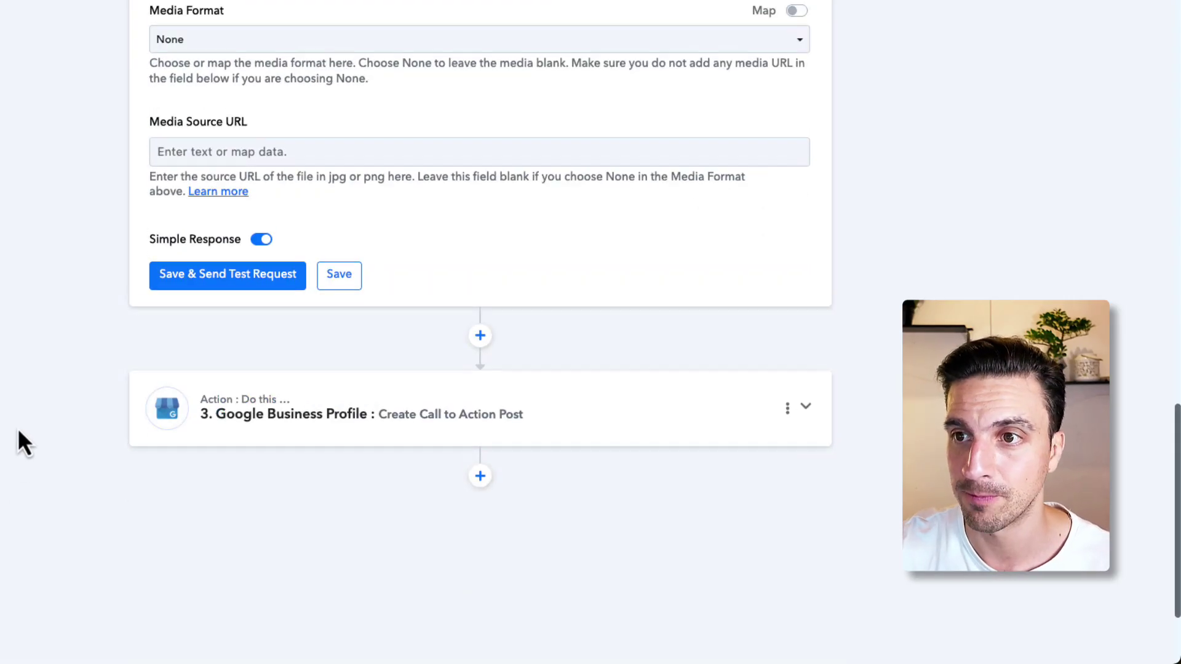
- Scroll to My Inclusion's recent AI-for-SEO post in Google results, then return to the Pabbly RSS trigger
scroll(24, 425, "up", 2)
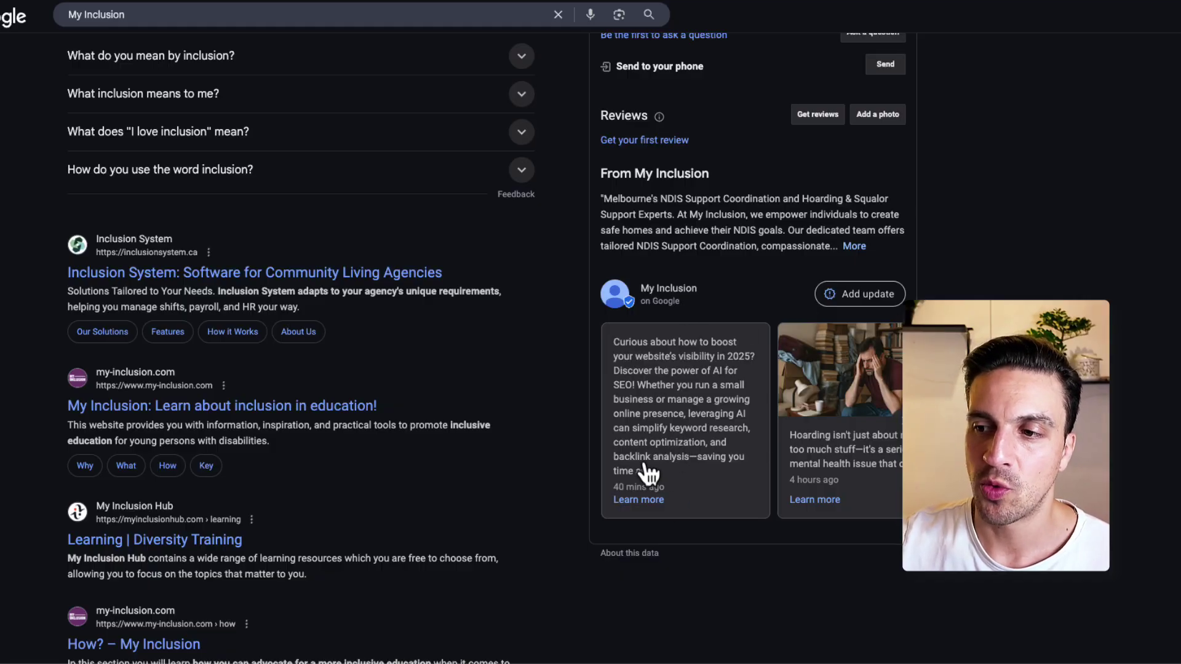
scroll(659, 489, "up", 4)
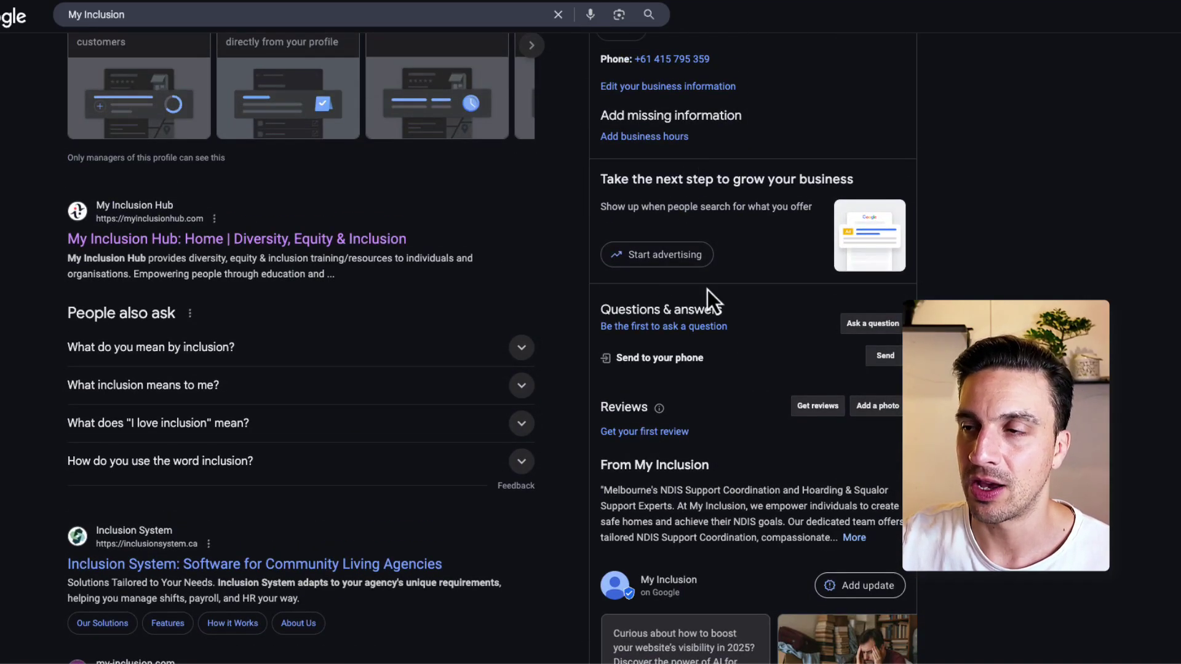
scroll(744, 377, "down", 4)
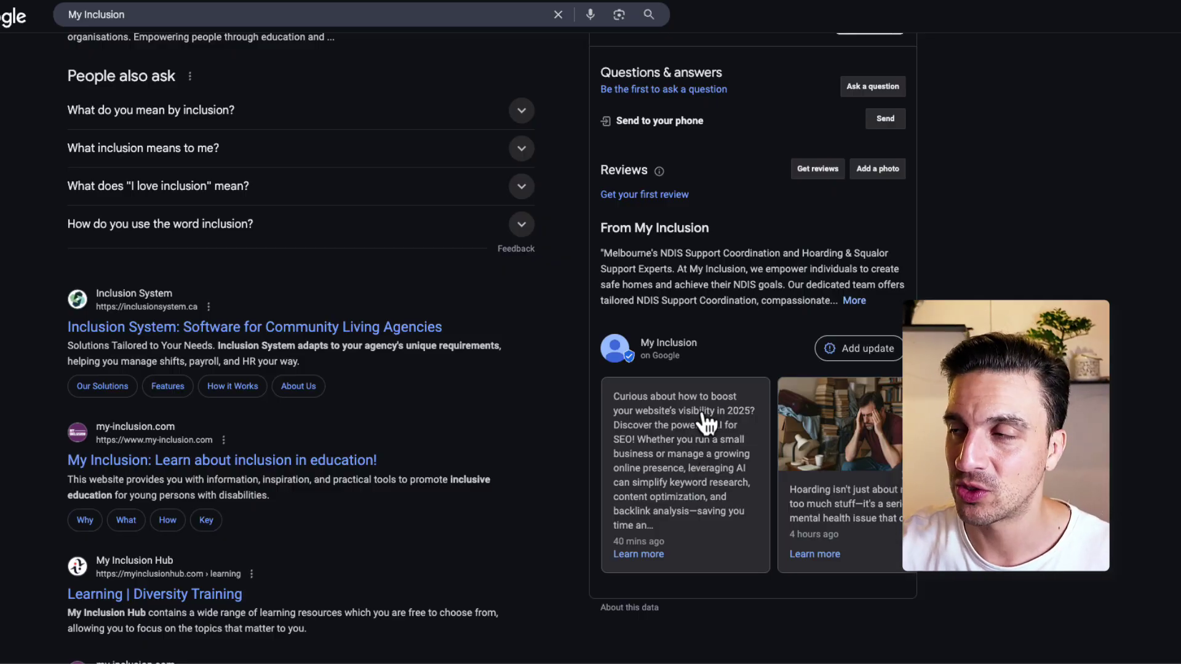
scroll(769, 307, "up", 3)
scroll(721, 530, "down", 1)
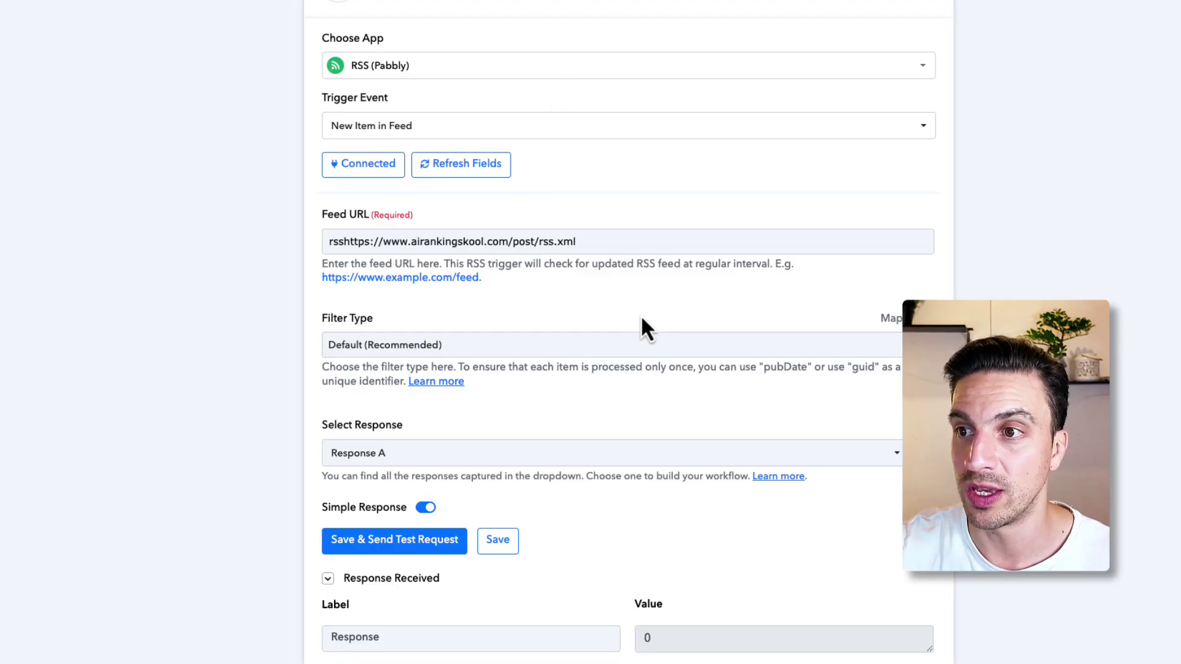
- Review the Google Business Profile step's mapped Summary, Learn More action and Link URL
scroll(642, 315, "down", 8)
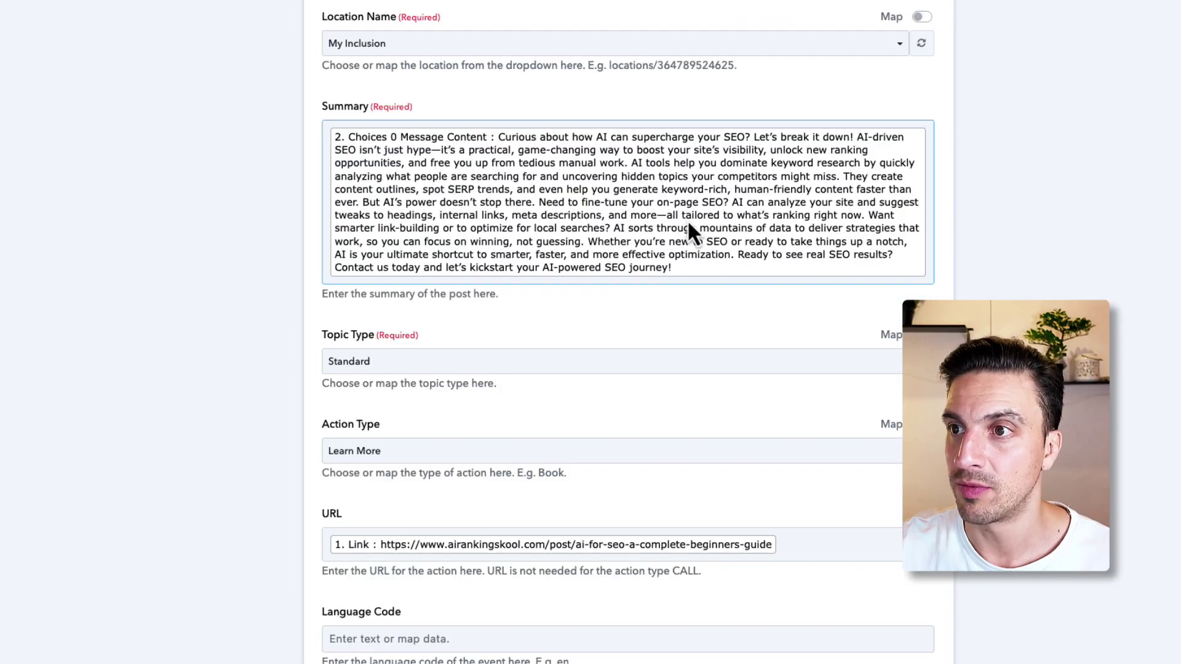
left_click(503, 148)
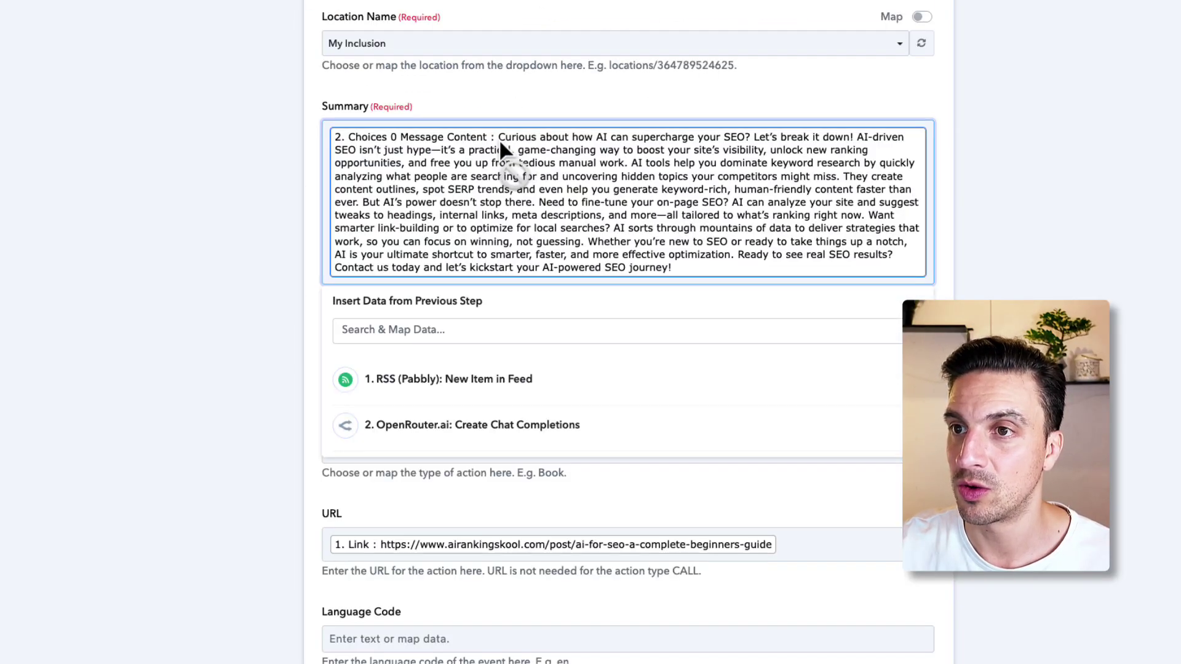
scroll(732, 283, "down", 1)
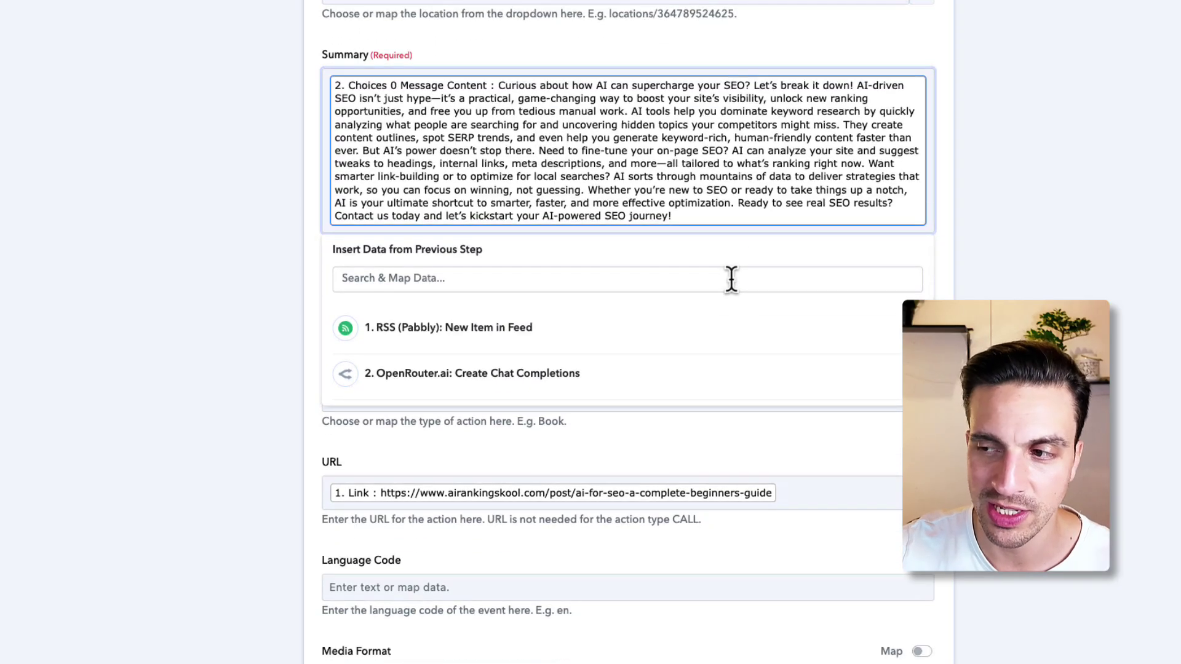
scroll(732, 280, "down", 10)
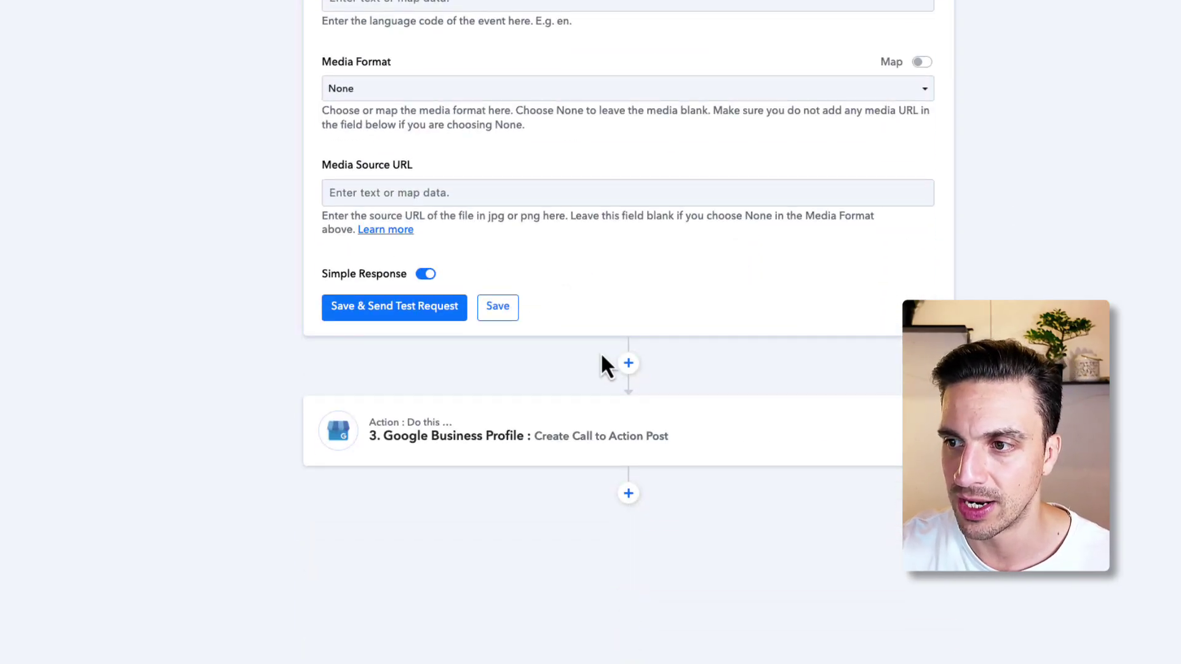
left_click(548, 434)
scroll(554, 330, "down", 15)
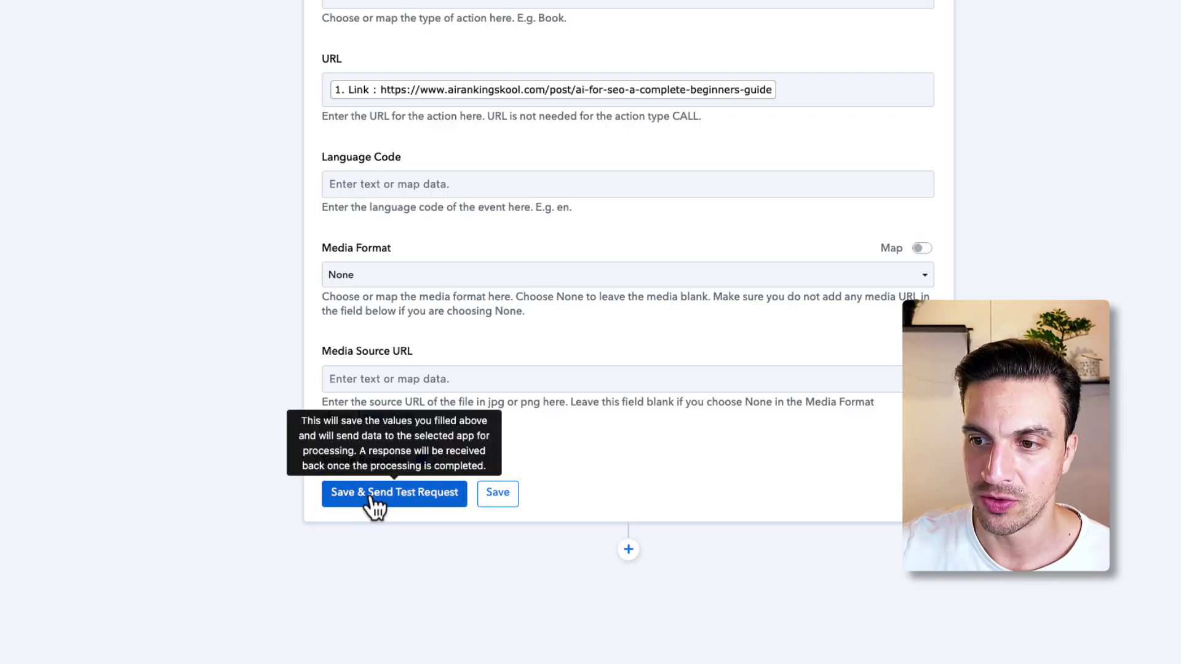
- Send a test post to Google Business Profile and check the LEARN_MORE, PROCESSING response
left_click(373, 498)
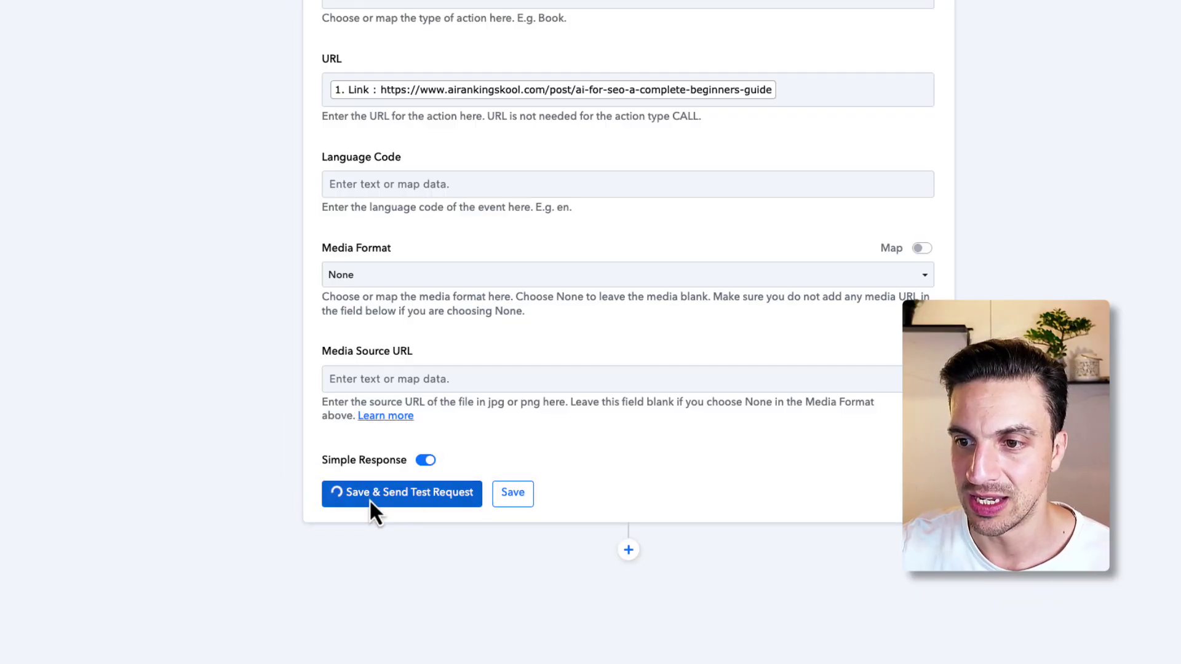
scroll(762, 412, "down", 5)
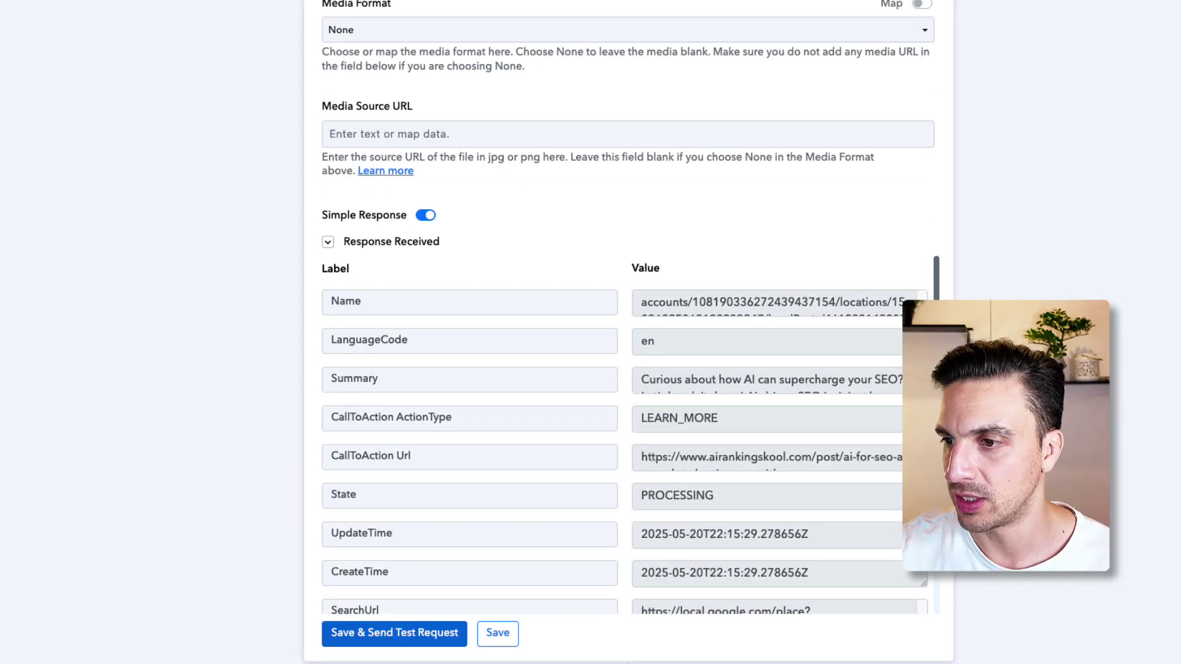
scroll(787, 408, "down", 1)
scroll(787, 408, "up", 2)
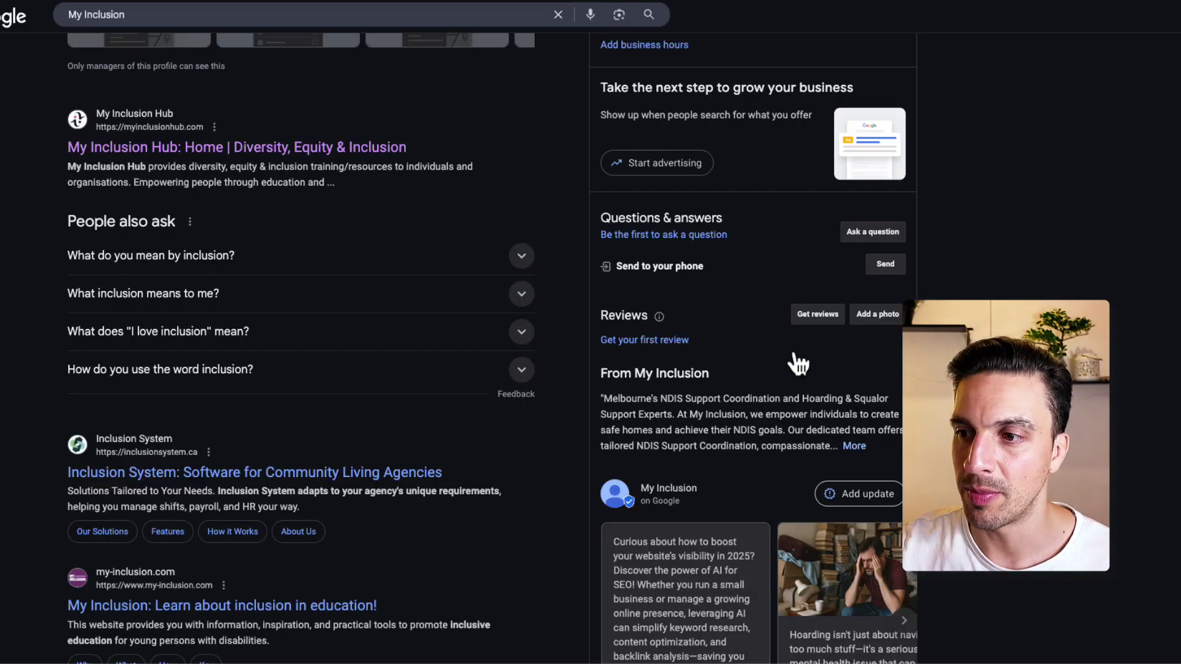
scroll(798, 364, "down", 3)
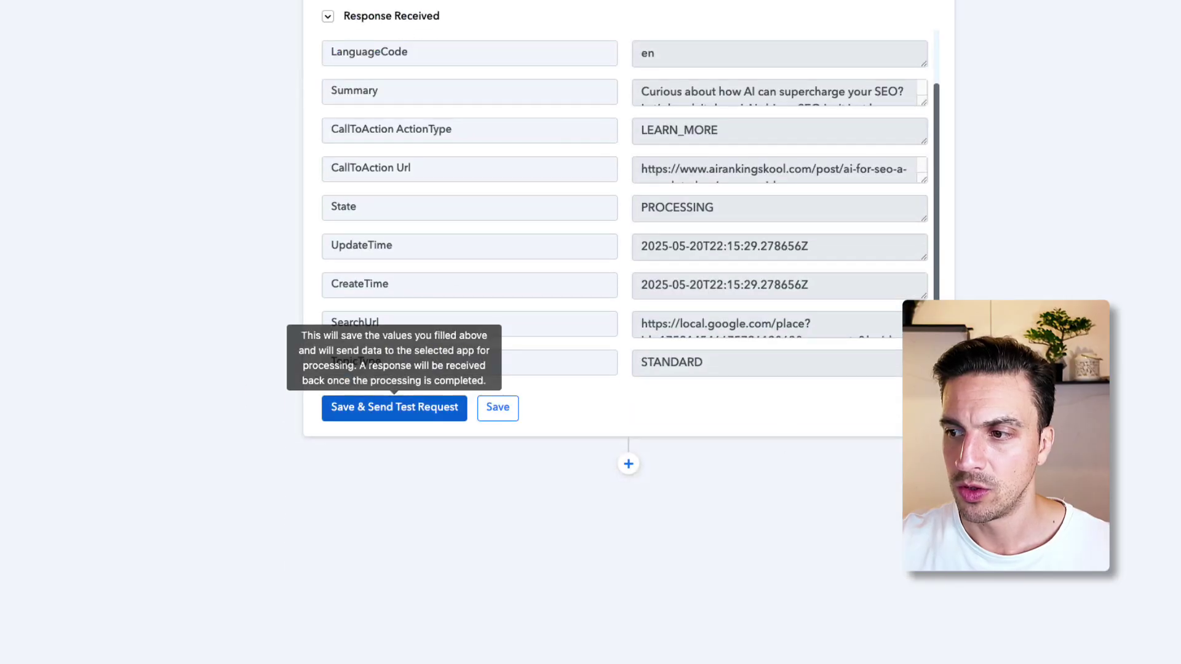
scroll(838, 455, "down", 1)
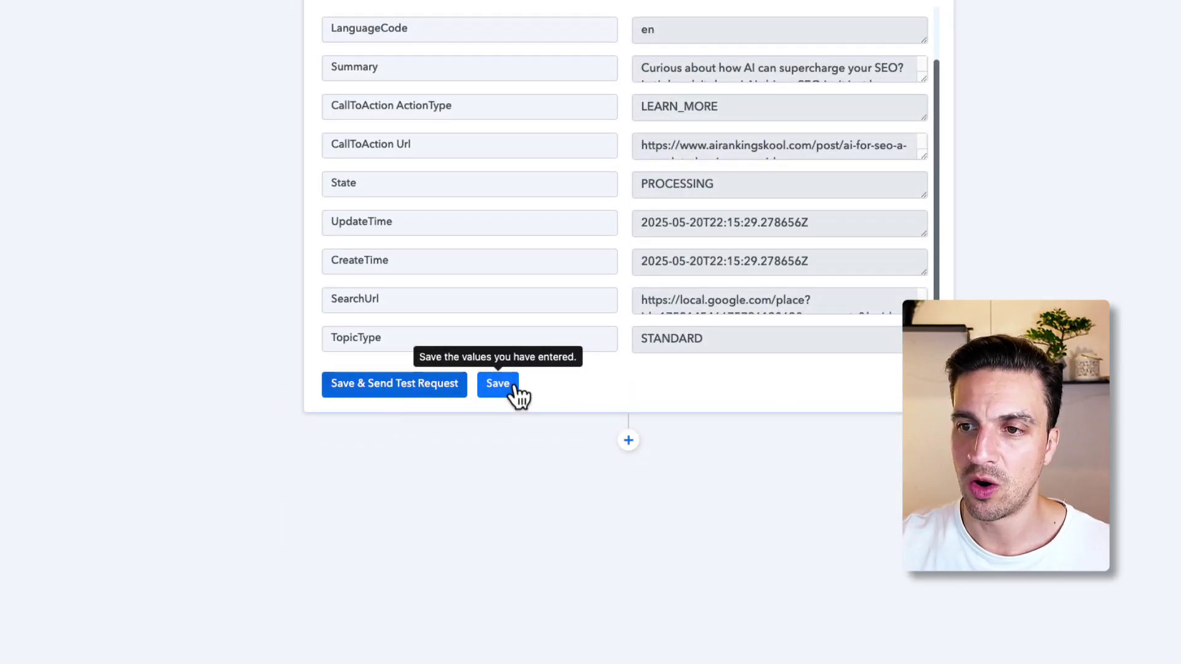
- Save the Google Business Profile step in the Blog to GBP workflow
left_click(508, 386)
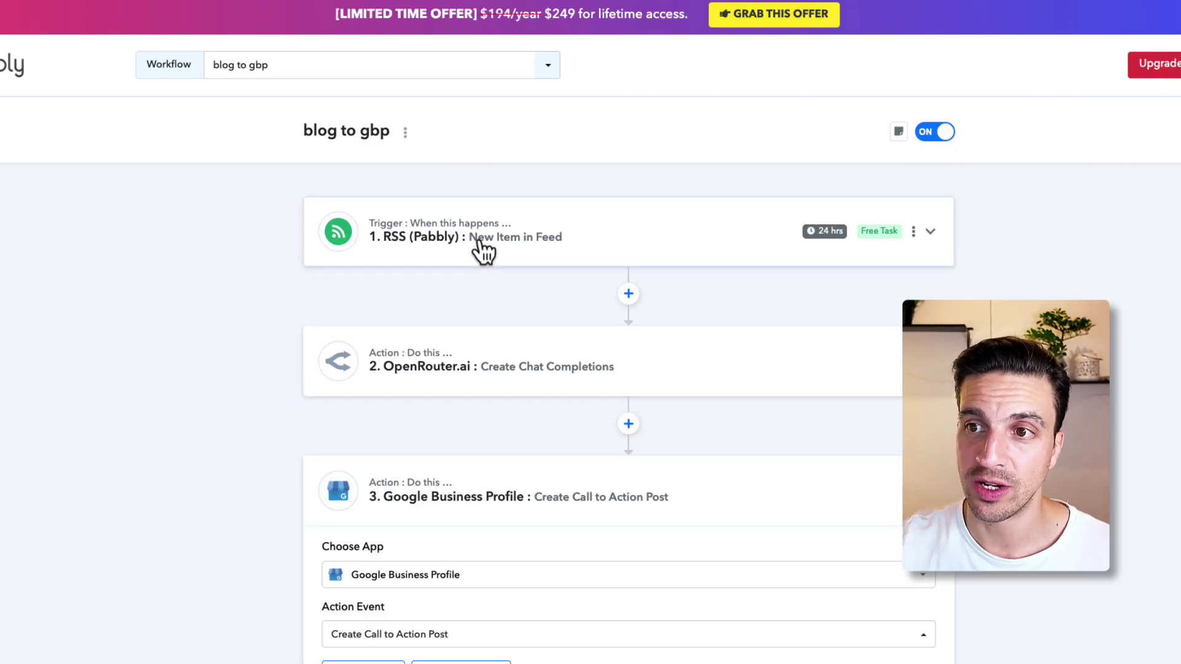
scroll(514, 297, "down", 15)
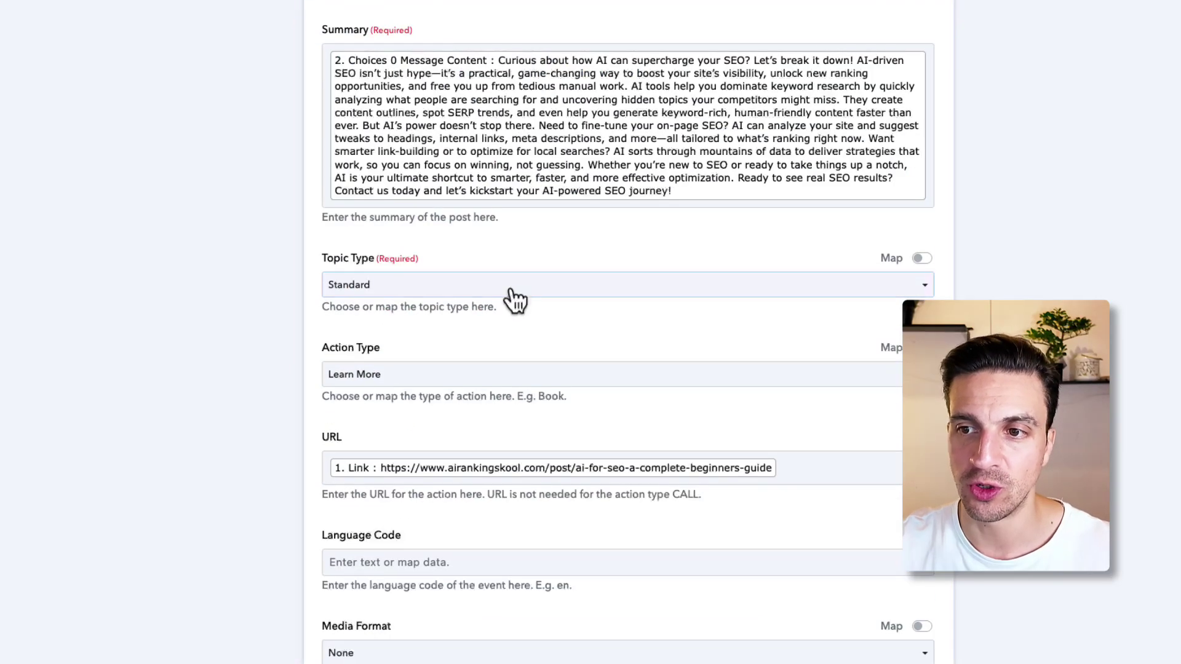
scroll(145, 414, "down", 3)
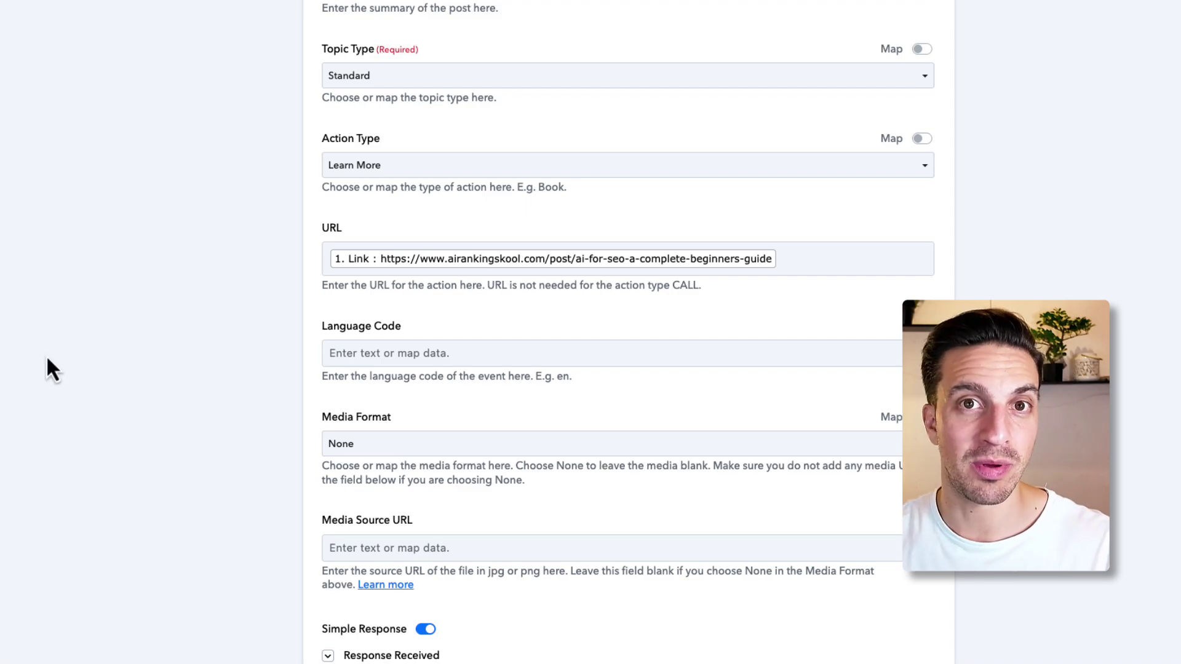
scroll(141, 334, "down", 10)
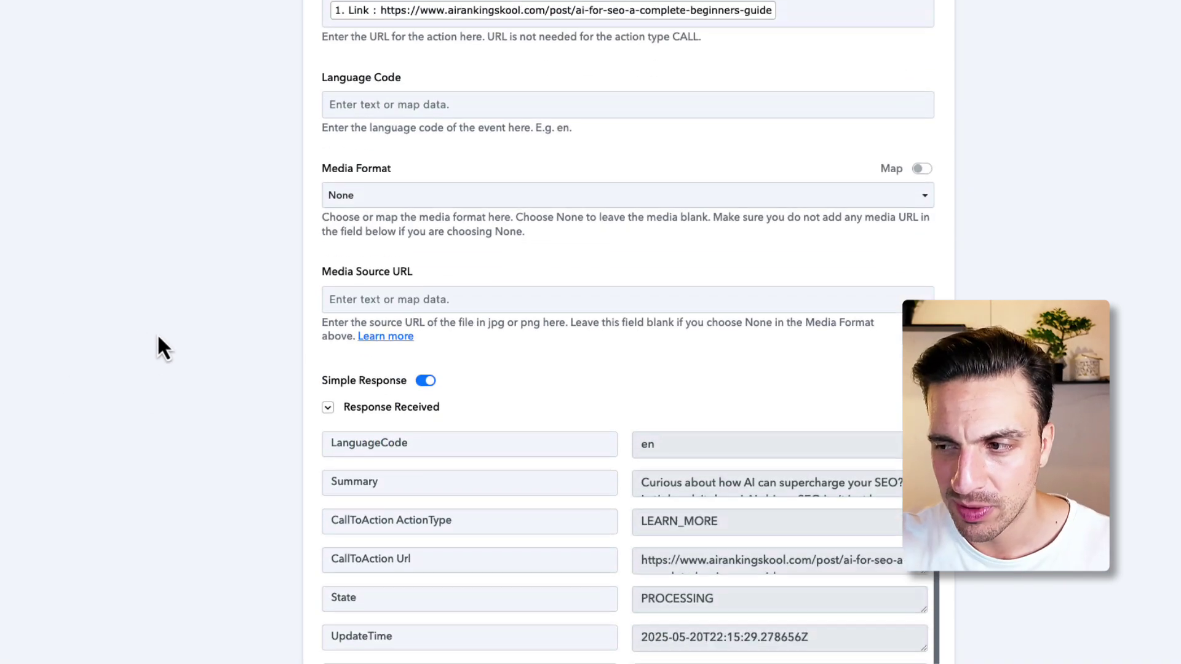